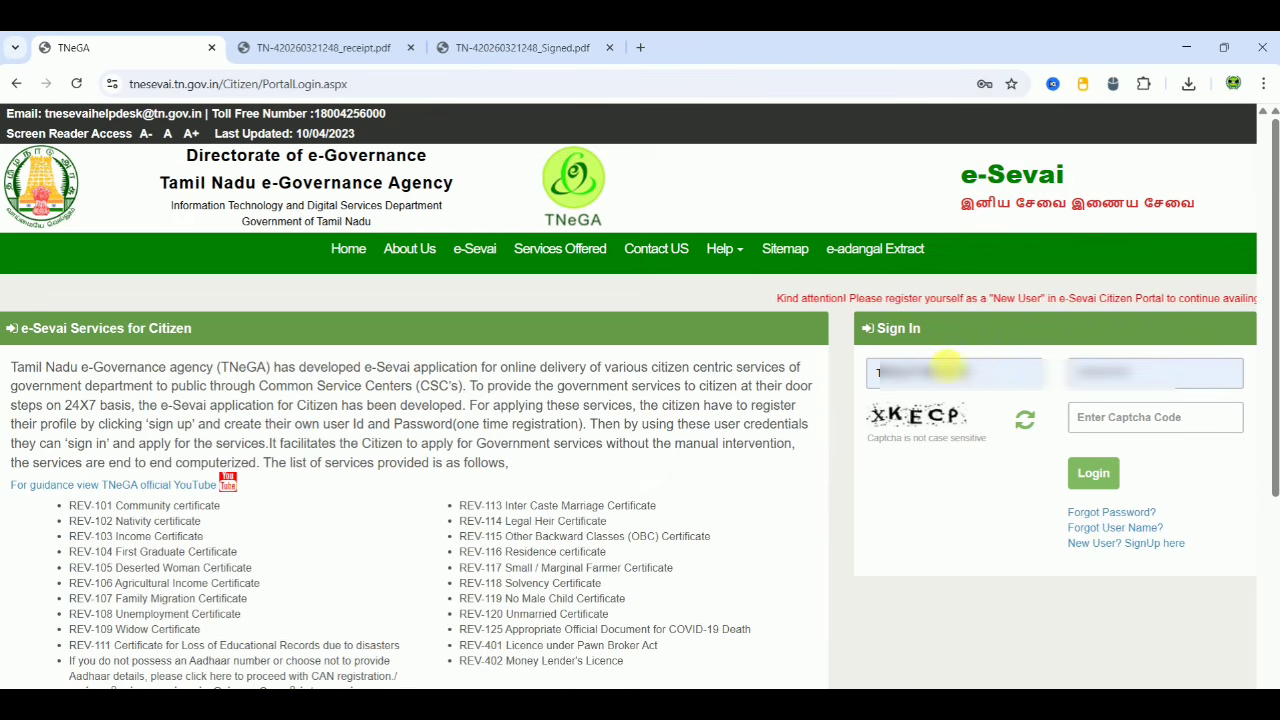
Sign in to the e-Sevai citizen portal with a saved Chrome login and the displayed captcha
{"action": "left_click", "coordinate": [1097, 420]}
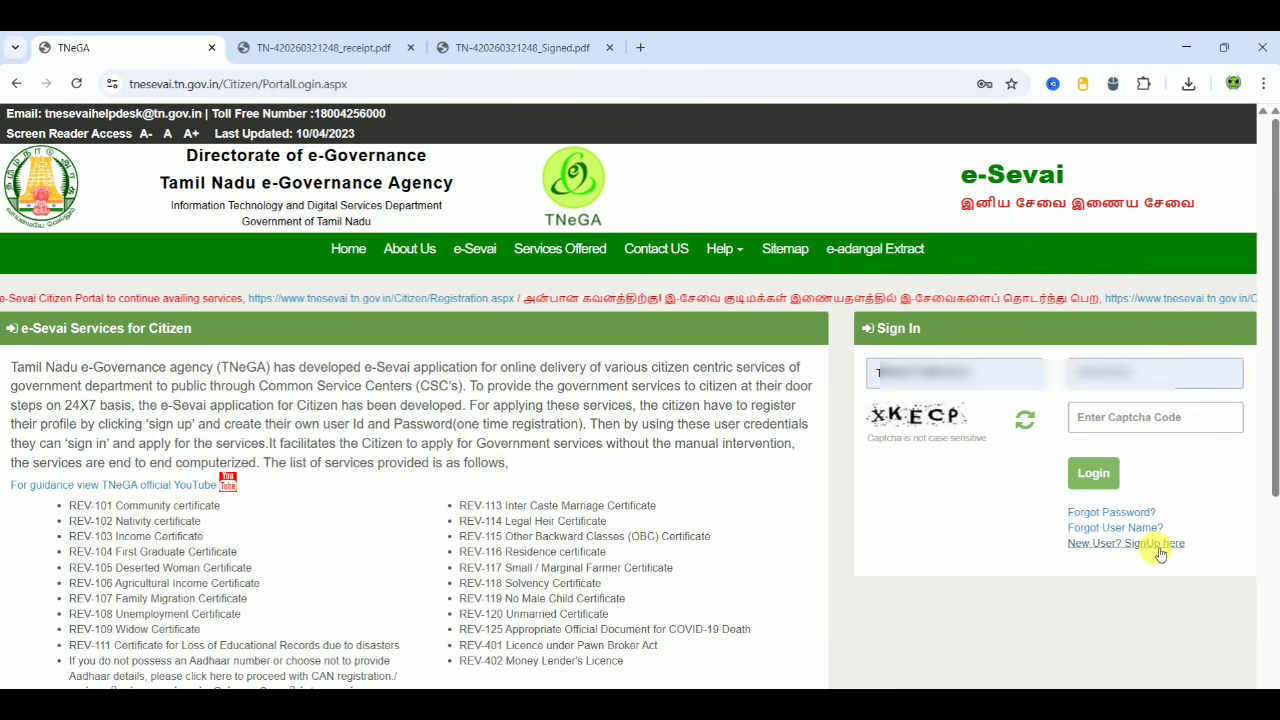
{"action": "left_click", "coordinate": [976, 378]}
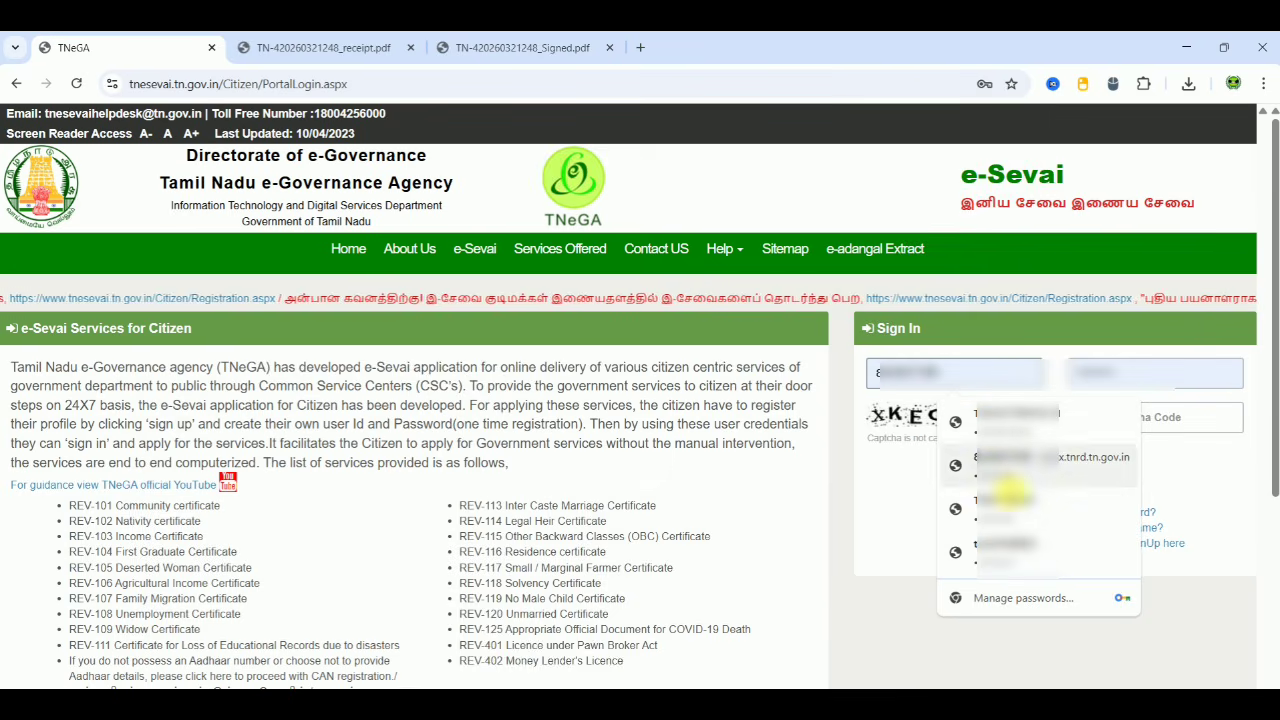
{"action": "left_click", "coordinate": [1005, 552]}
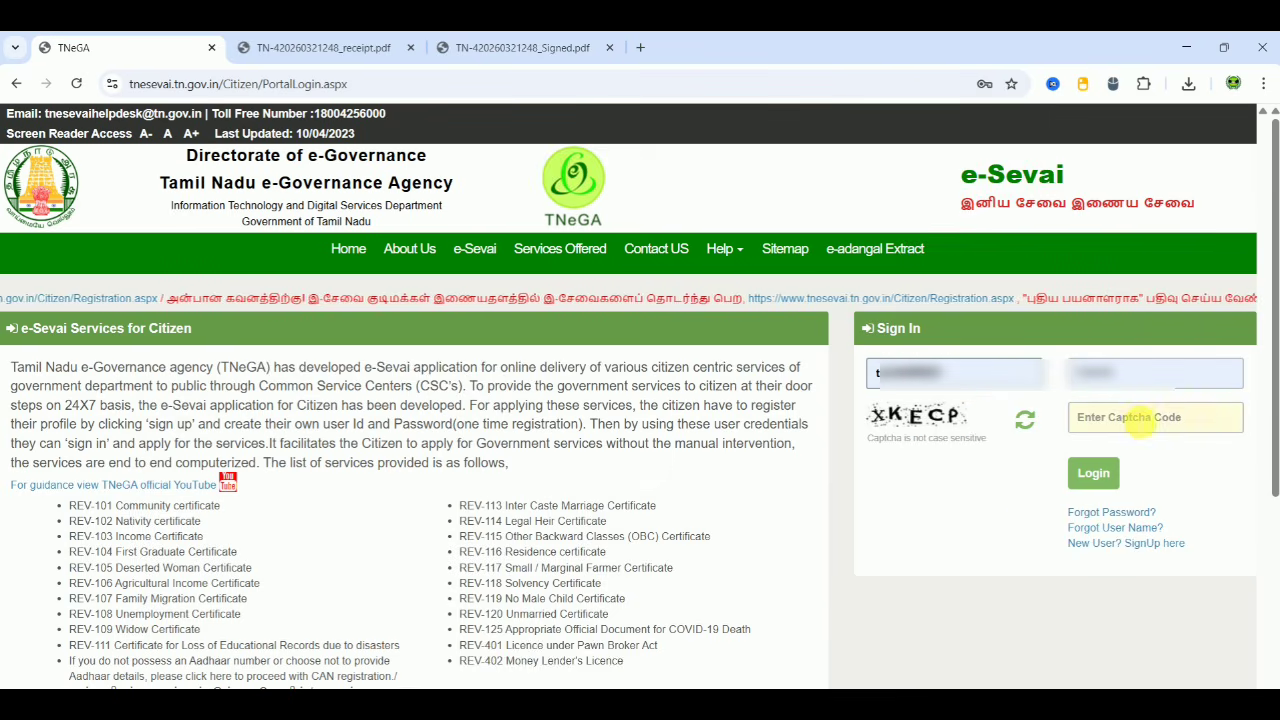
{"action": "left_click", "coordinate": [1137, 425]}
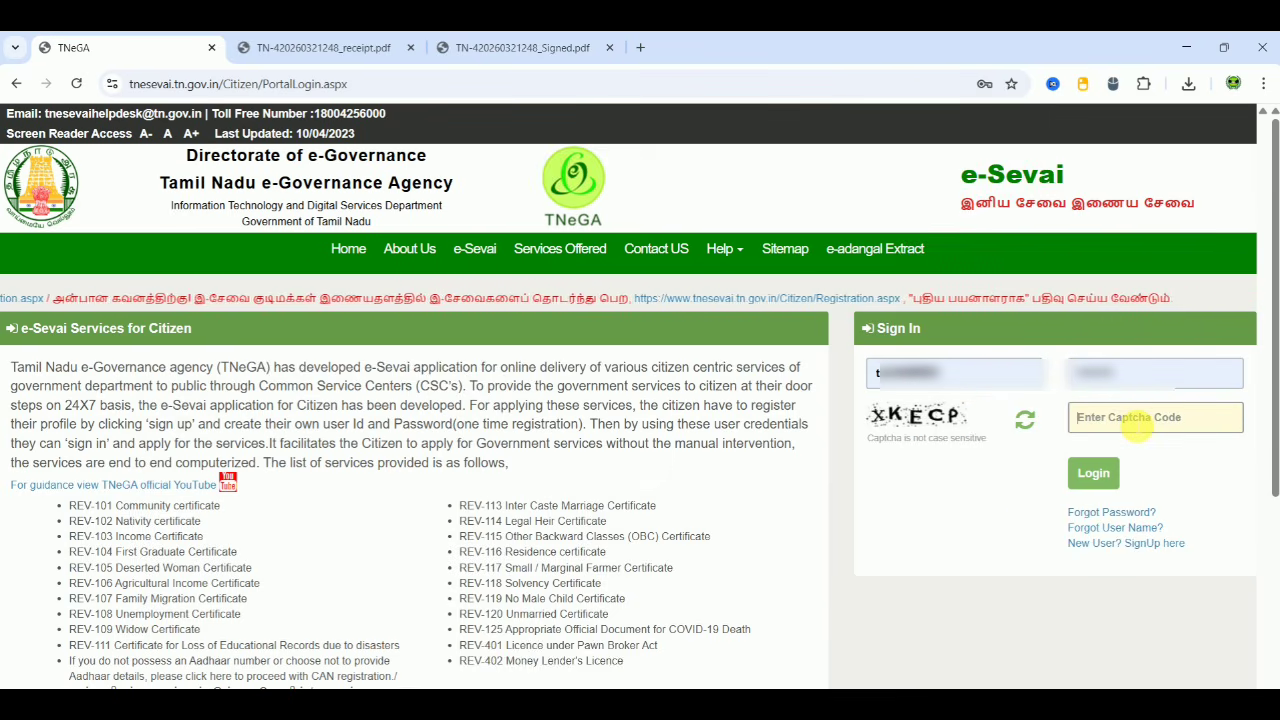
{"action": "type", "text": "XKEC"}
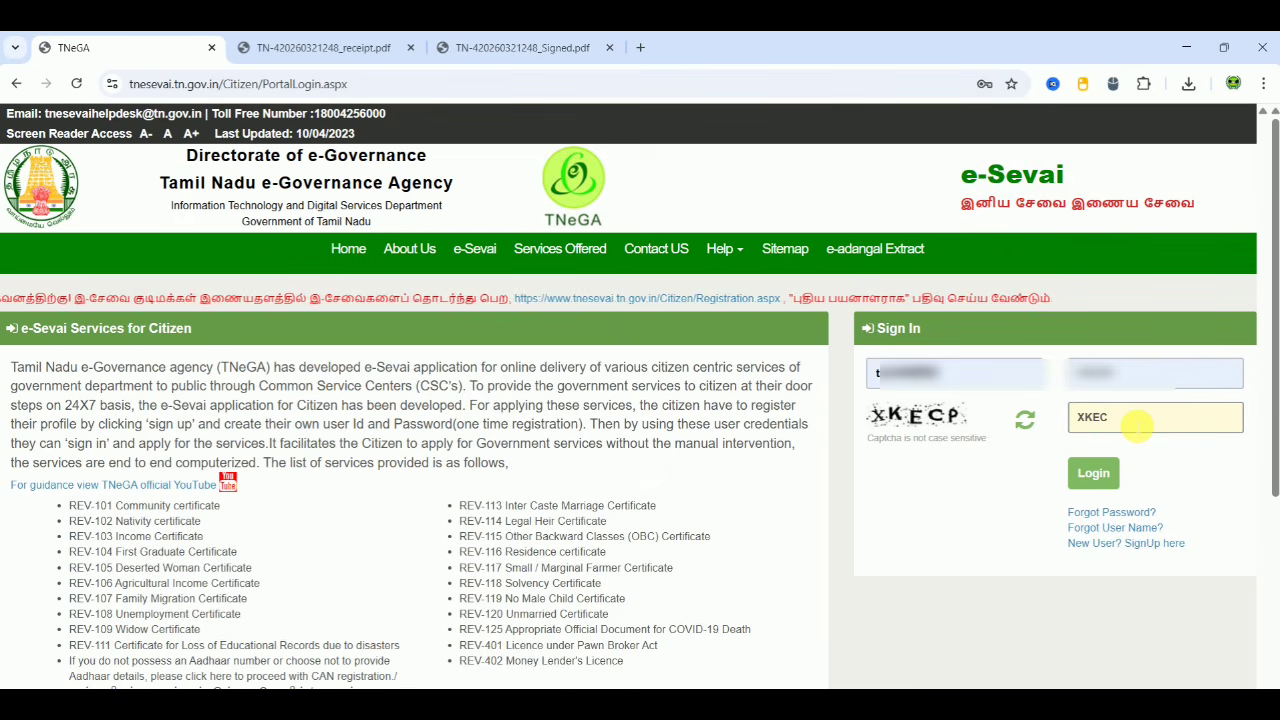
{"action": "type", "text": "P"}
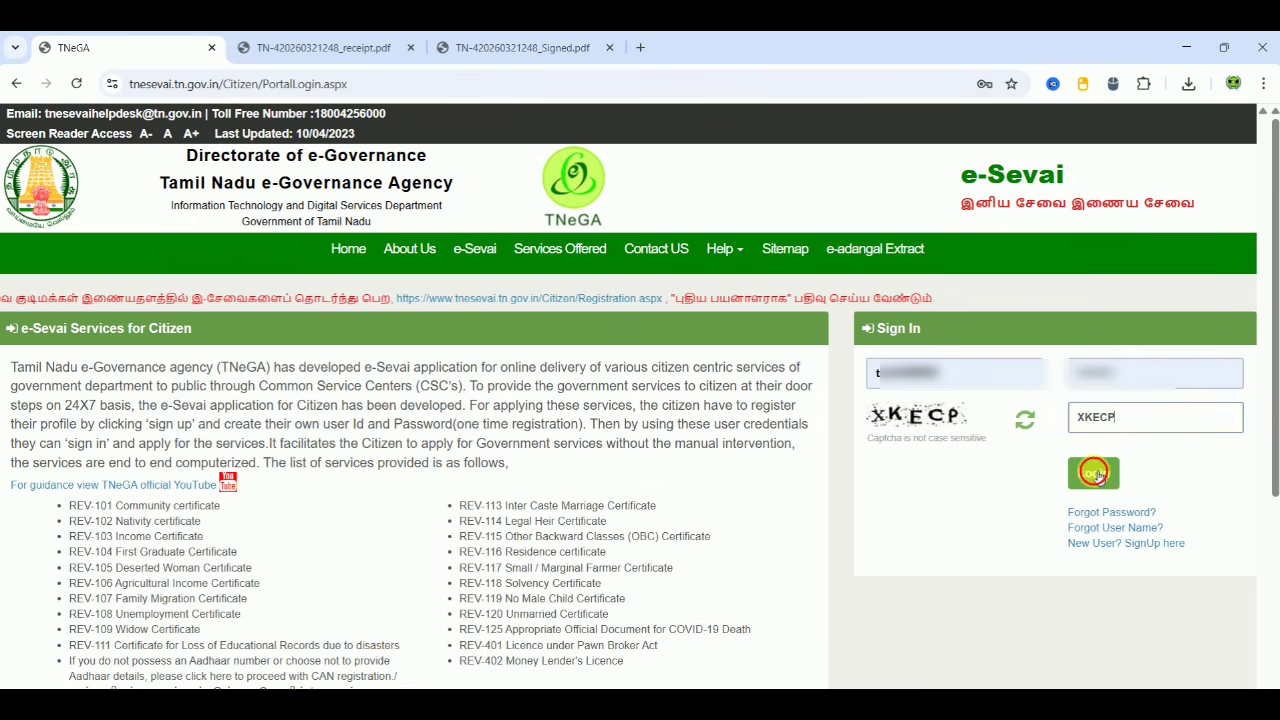
{"action": "left_click", "coordinate": [1094, 474]}
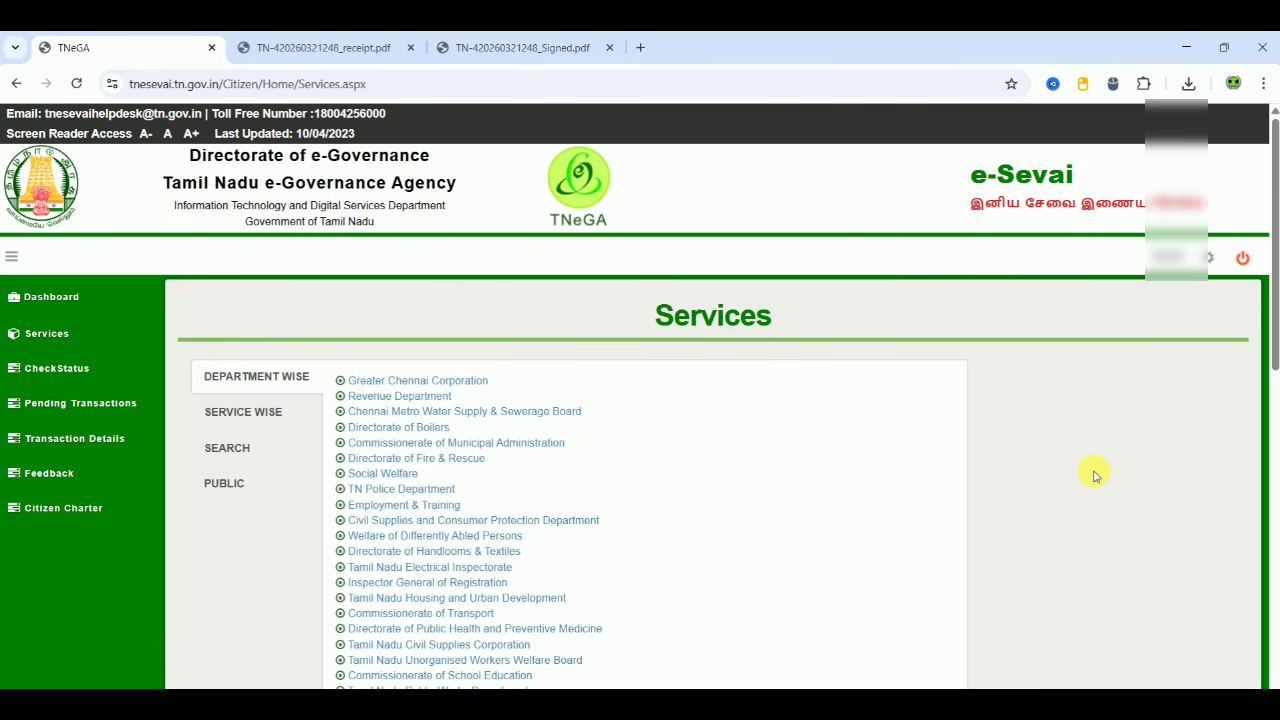
Open the Revenue Department services and choose REV-103 Income Certificate
{"action": "left_click", "coordinate": [418, 401]}
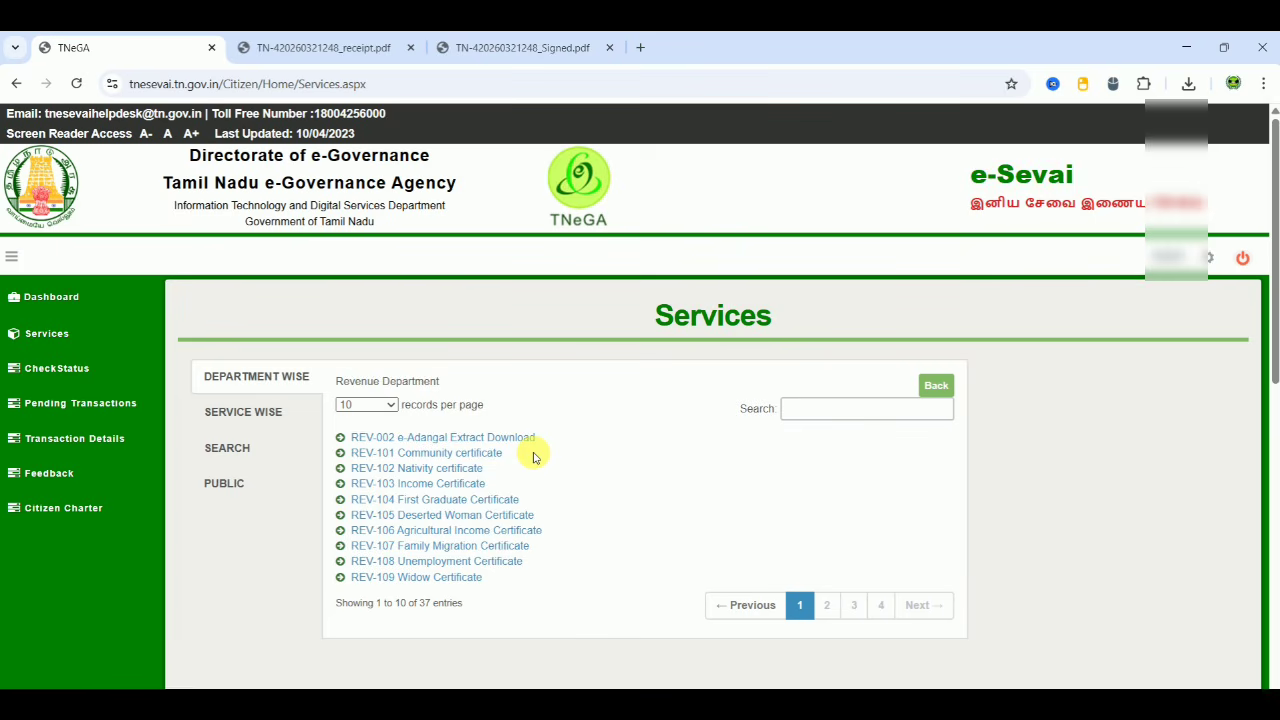
{"action": "left_click", "coordinate": [421, 484]}
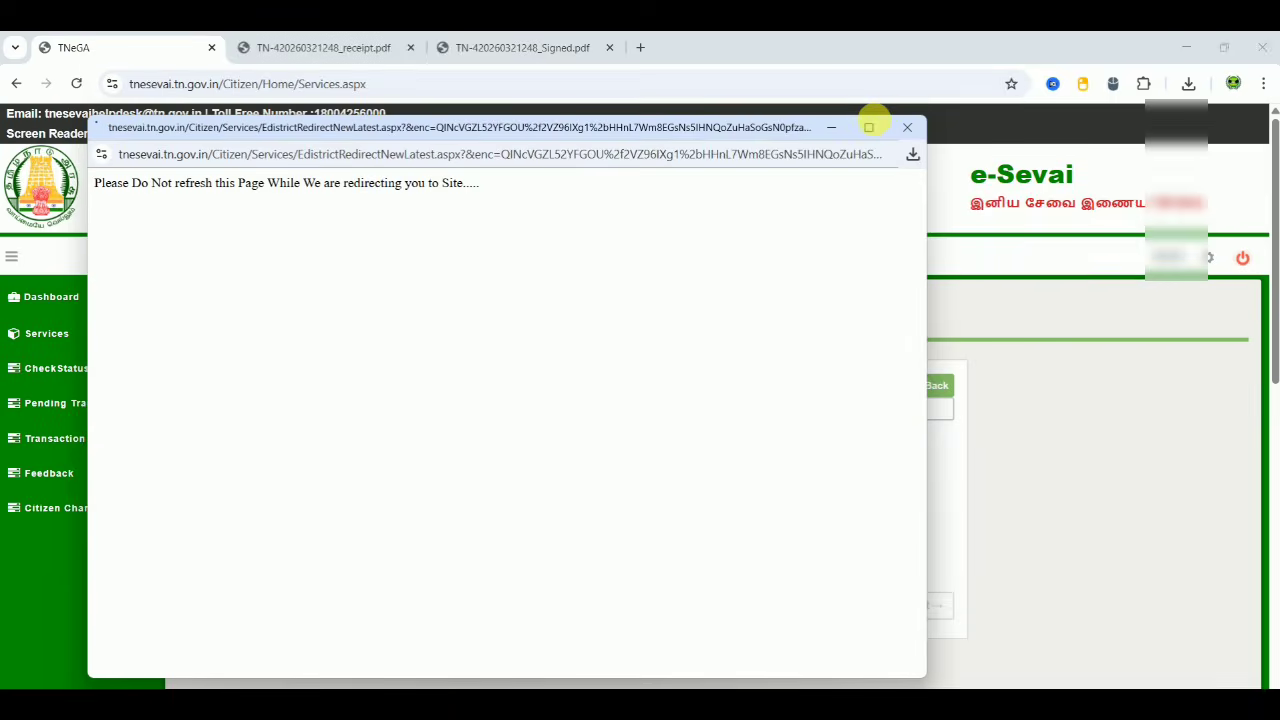
Maximize the redirect window and proceed past the Income Certificate instructions
{"action": "double_click", "coordinate": [873, 126]}
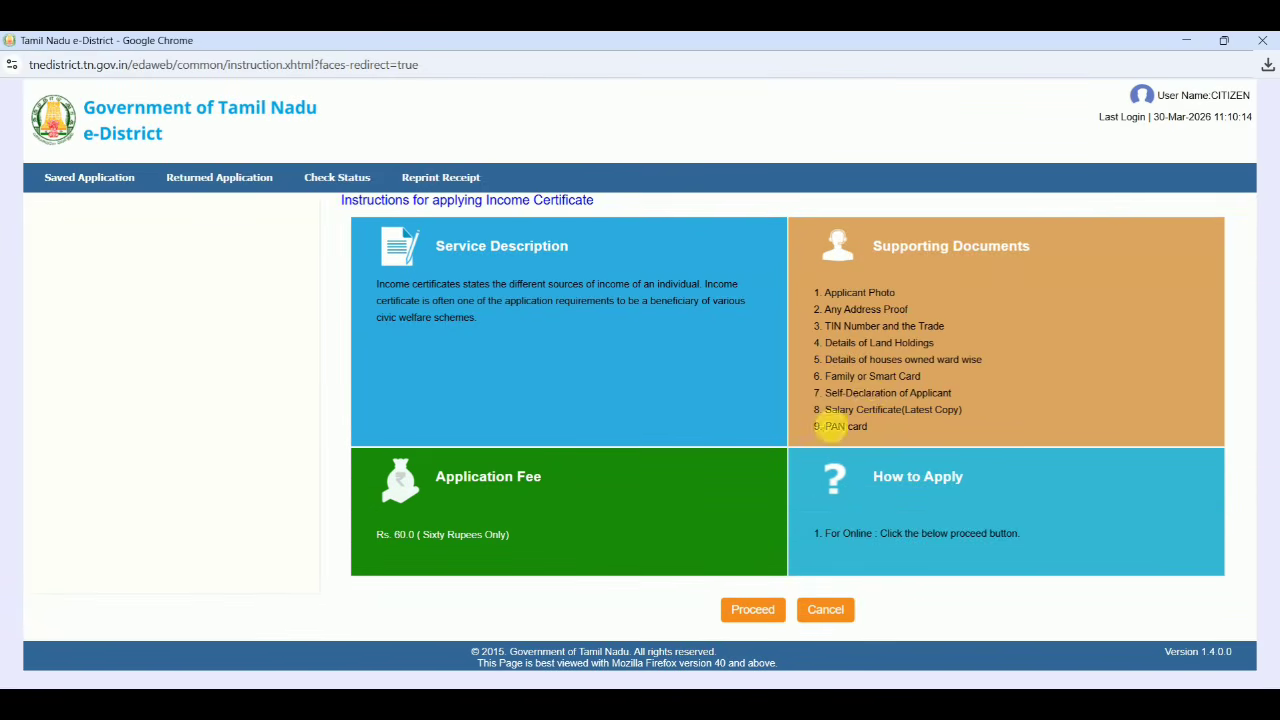
{"action": "left_click", "coordinate": [745, 610]}
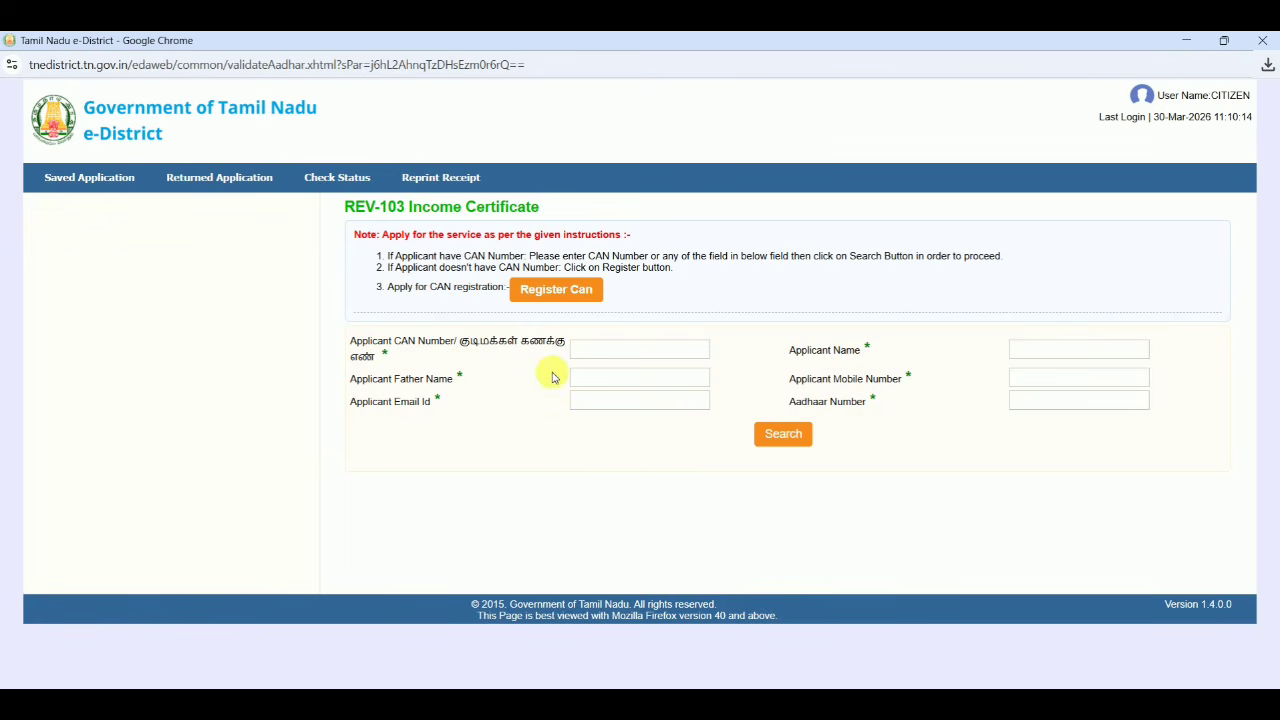
Search for the applicant's CAN record using their Aadhaar number
{"action": "left_click", "coordinate": [1054, 401]}
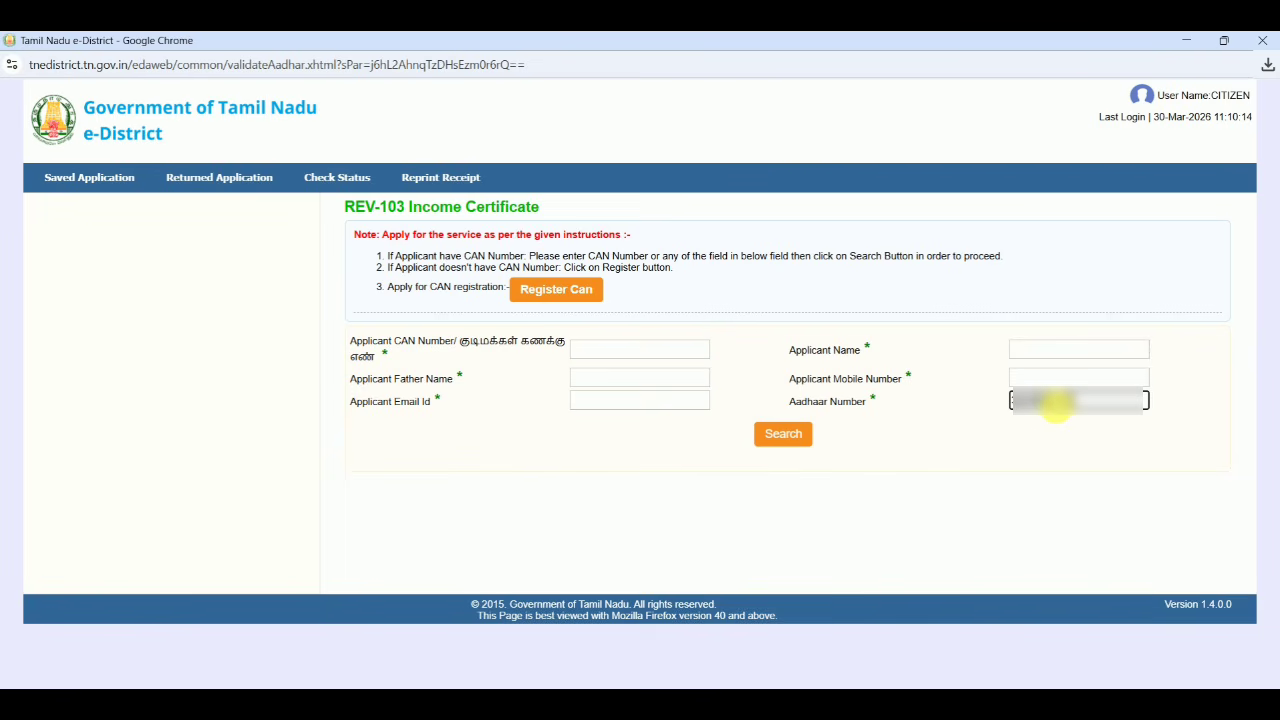
{"action": "type", "text": "***"}
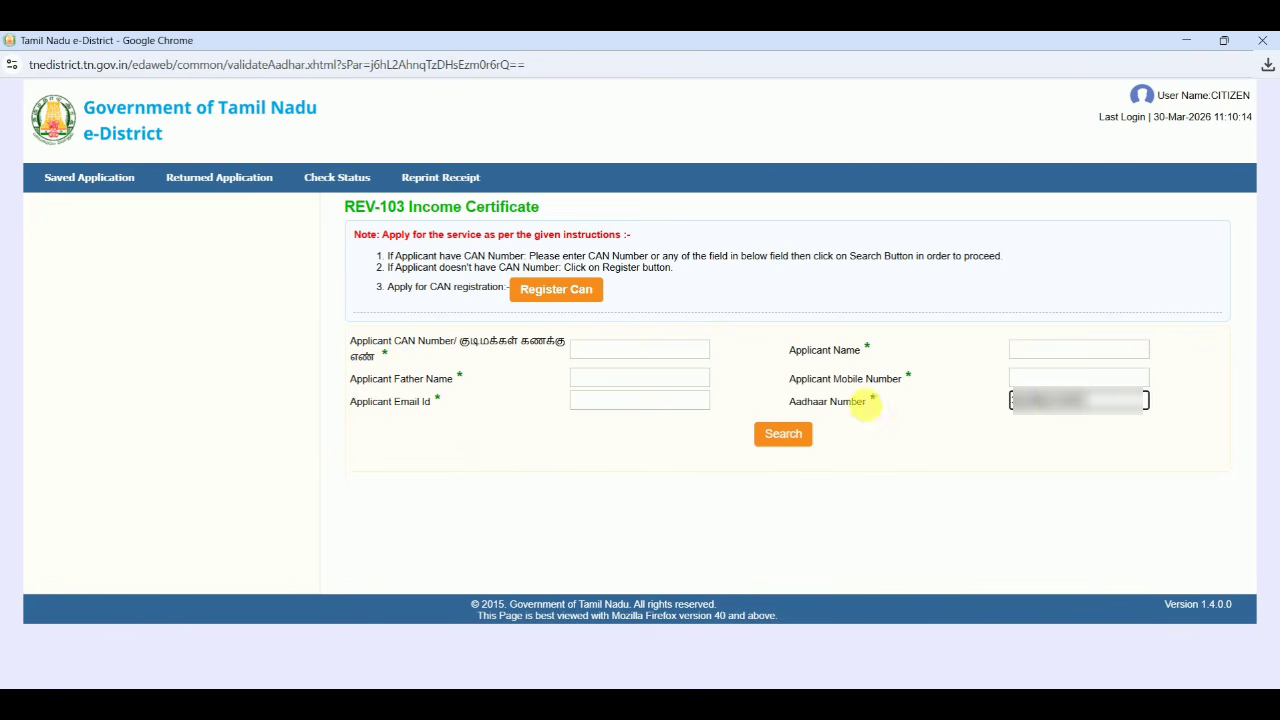
{"action": "left_click", "coordinate": [783, 437]}
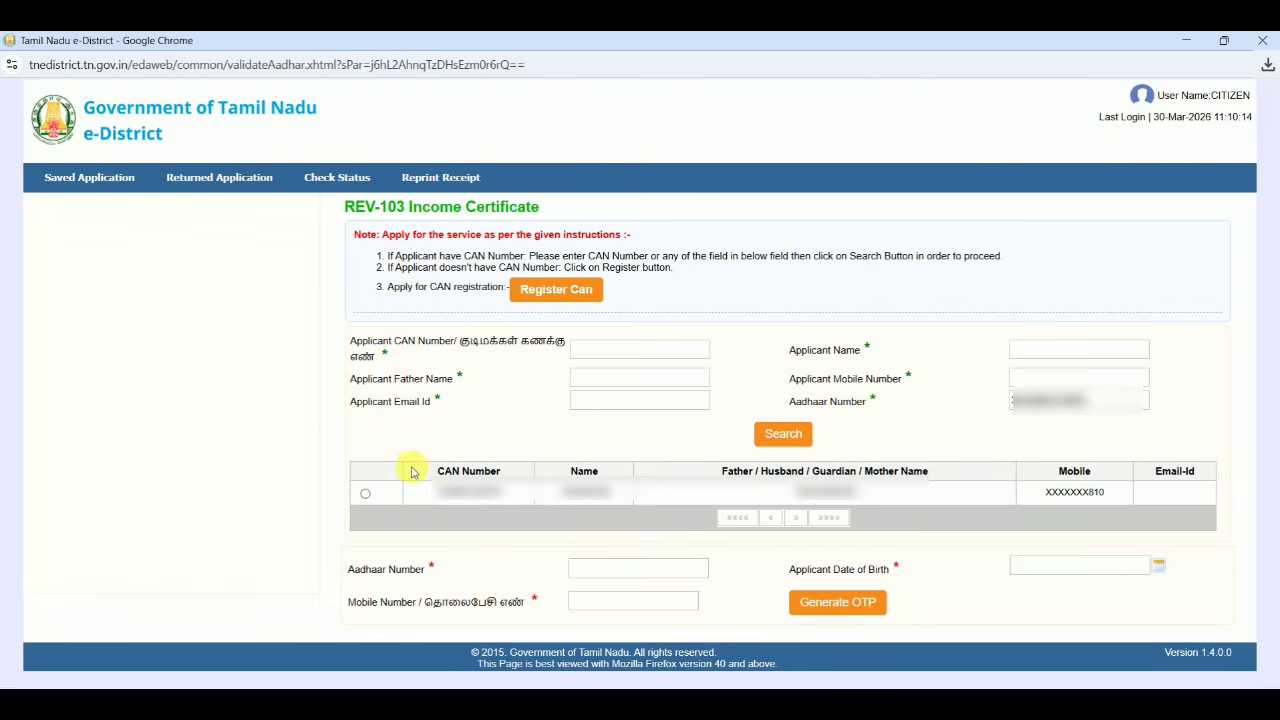
Select the applicant's CAN record and paste the Aadhaar number into the lower Aadhaar field
{"action": "left_click", "coordinate": [366, 497]}
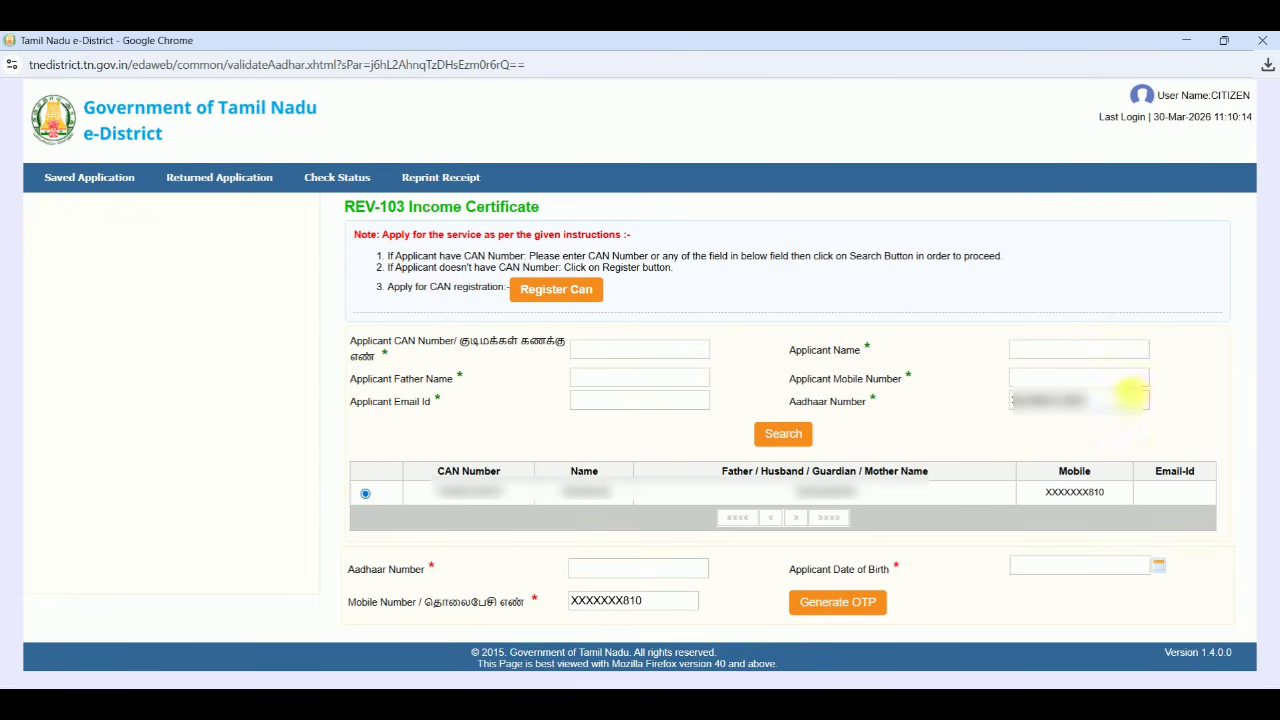
{"action": "double_click", "coordinate": [1122, 399]}
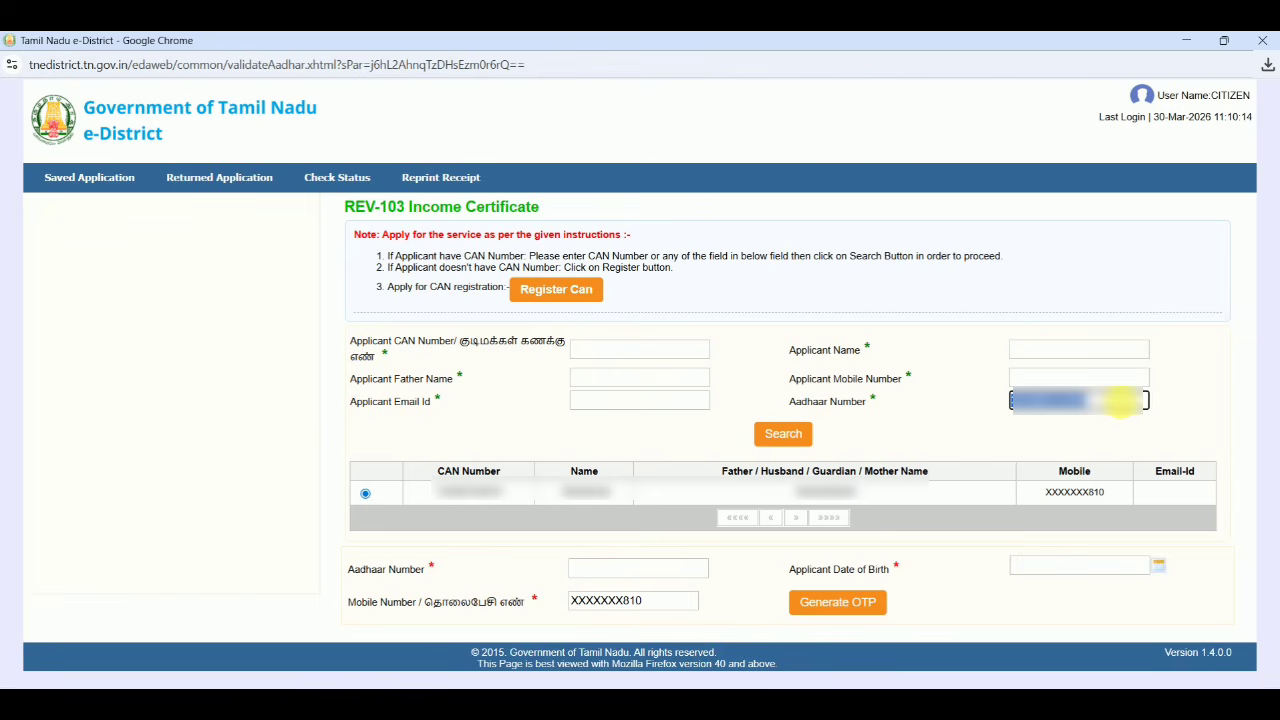
{"action": "left_click", "coordinate": [692, 567]}
{"action": "key", "text": "ctrl+v"}
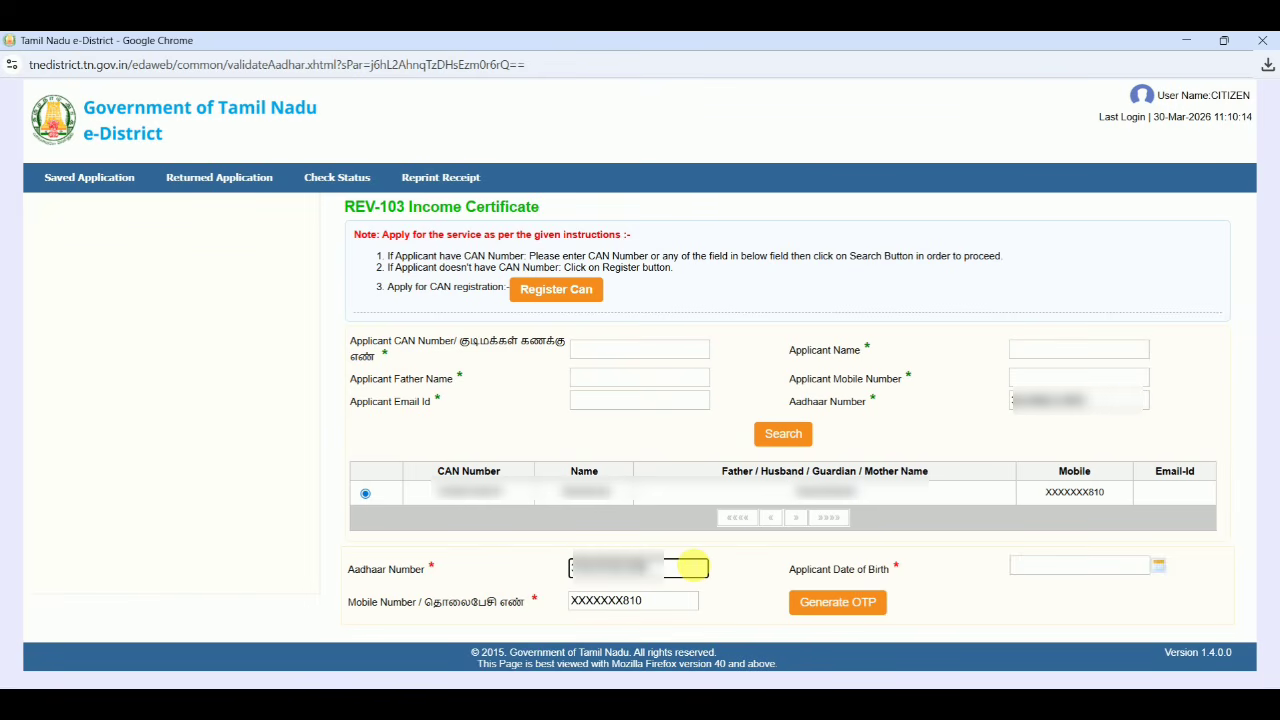
{"action": "left_click", "coordinate": [1138, 566]}
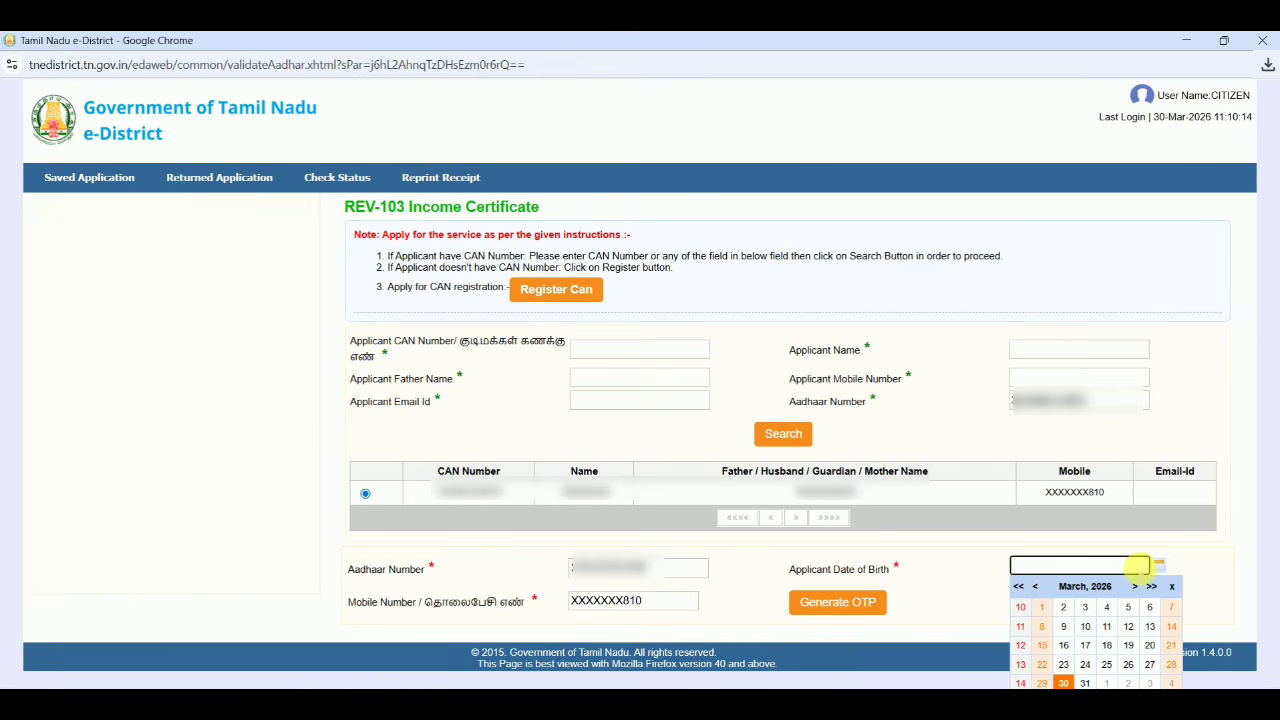
{"action": "left_click", "coordinate": [1090, 587]}
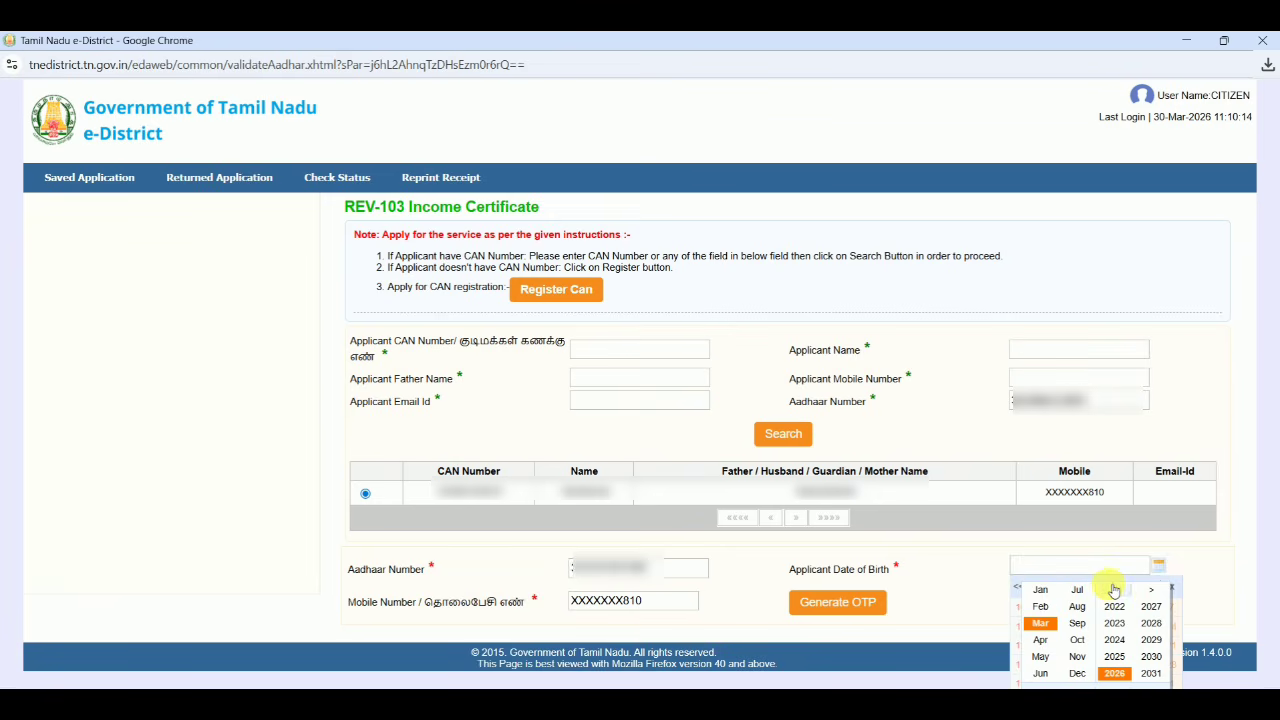
{"action": "left_click", "coordinate": [1118, 590]}
{"action": "left_click", "coordinate": [1118, 590]}
{"action": "left_click", "coordinate": [1118, 590]}
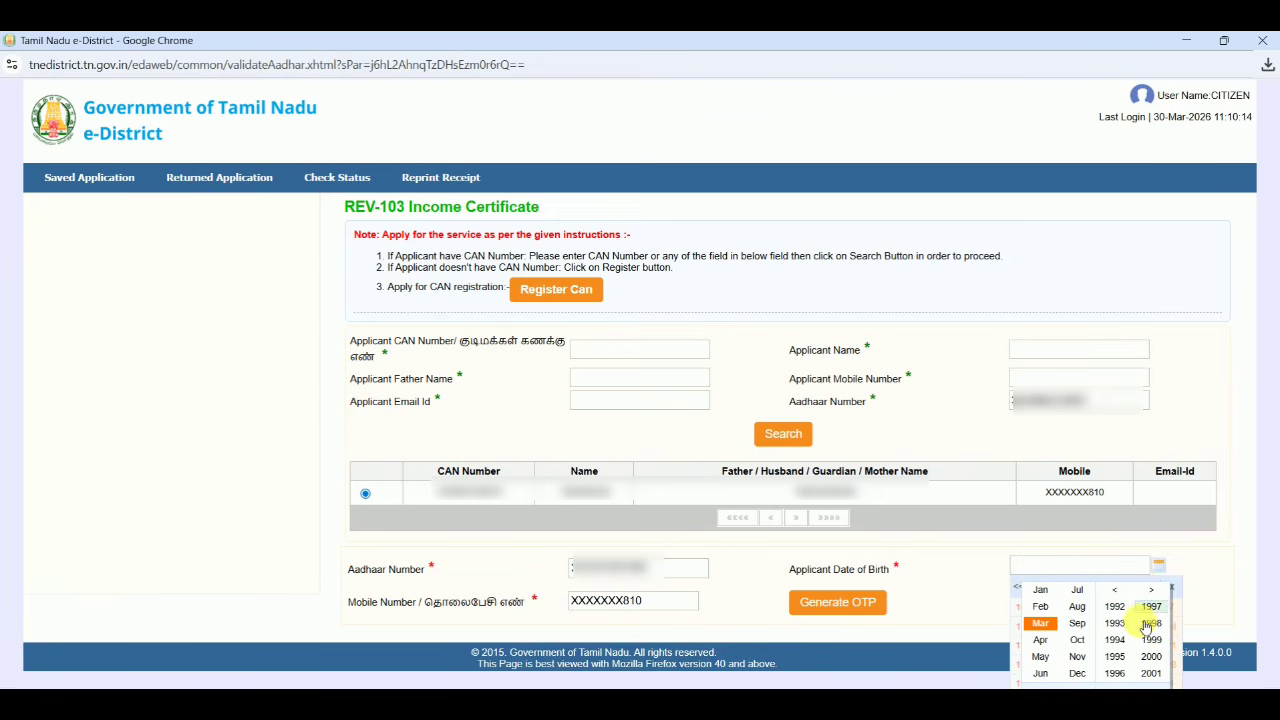
{"action": "left_click", "coordinate": [1152, 624]}
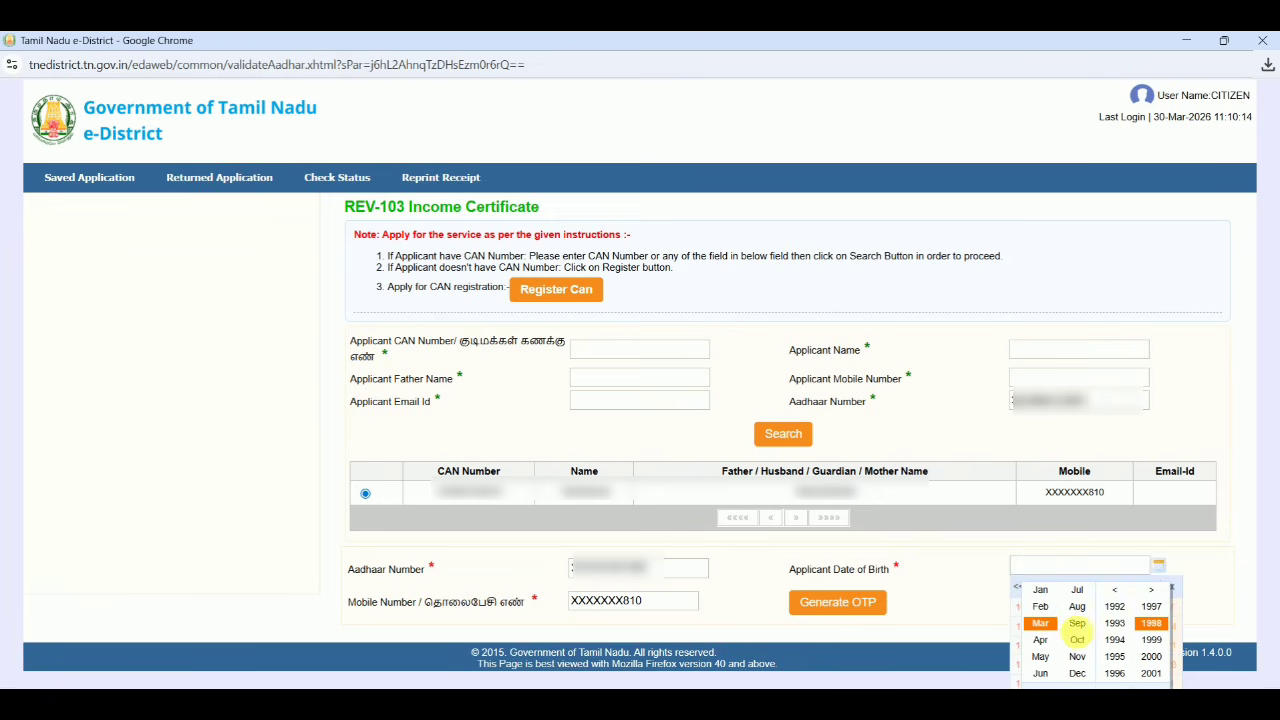
{"action": "left_click", "coordinate": [1042, 640]}
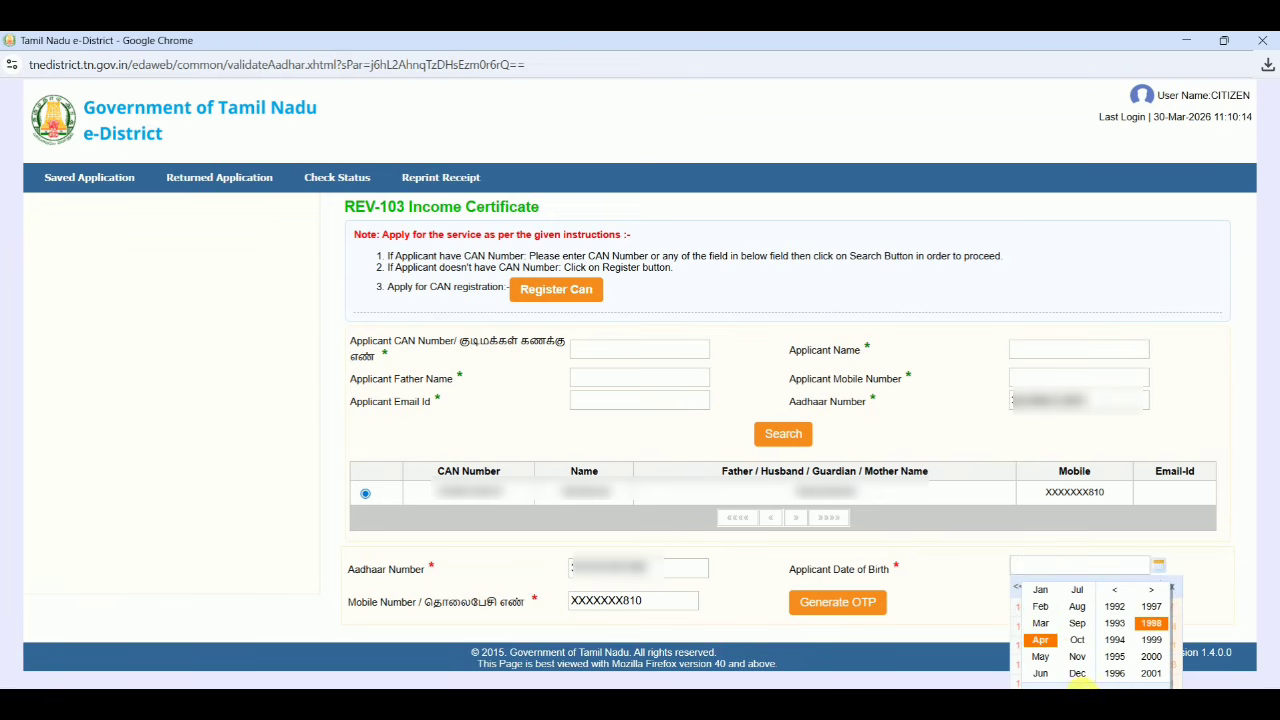
{"action": "left_click", "coordinate": [1081, 683]}
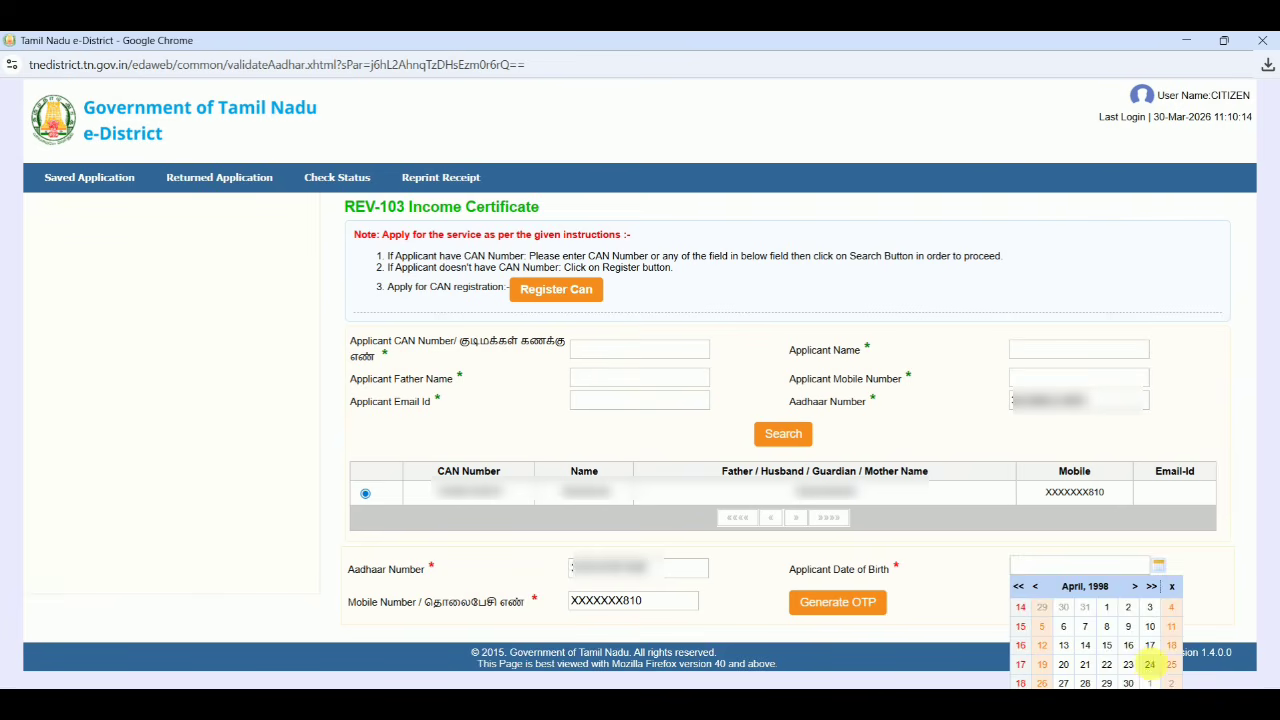
{"action": "left_click", "coordinate": [1150, 664]}
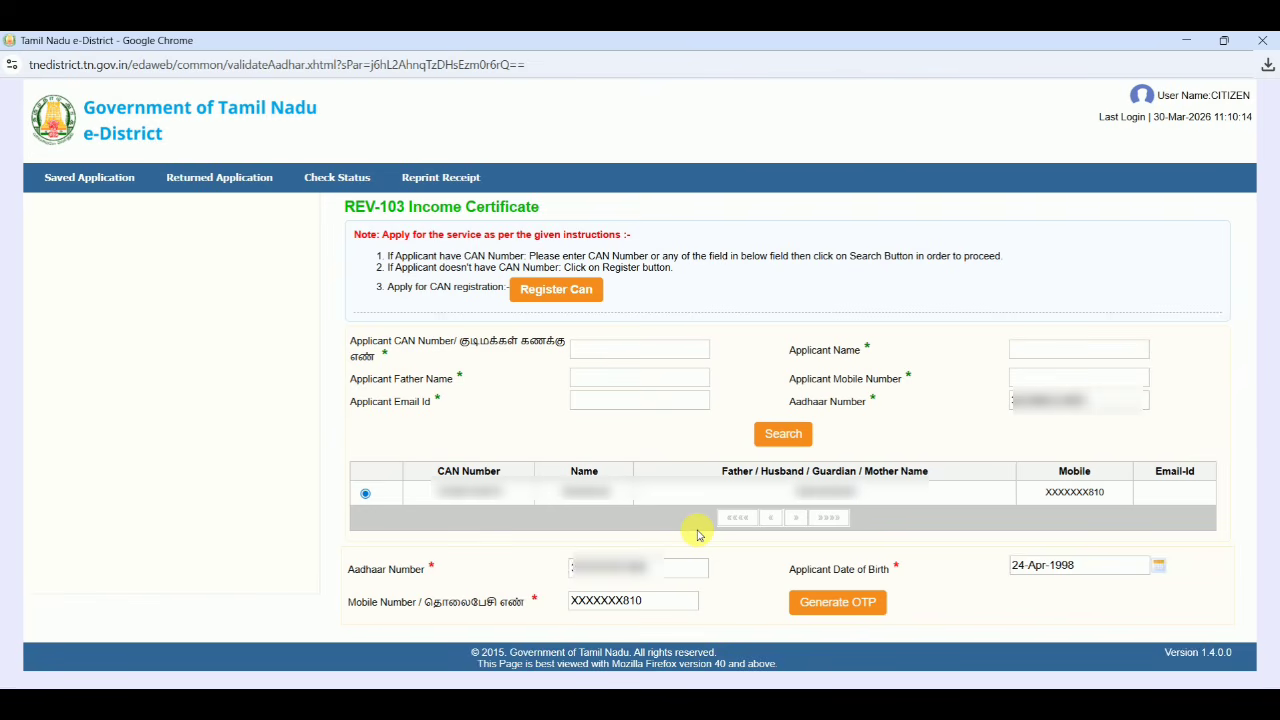
Generate an OTP to the applicant's registered mobile and enter the received code
{"action": "left_click", "coordinate": [829, 603]}
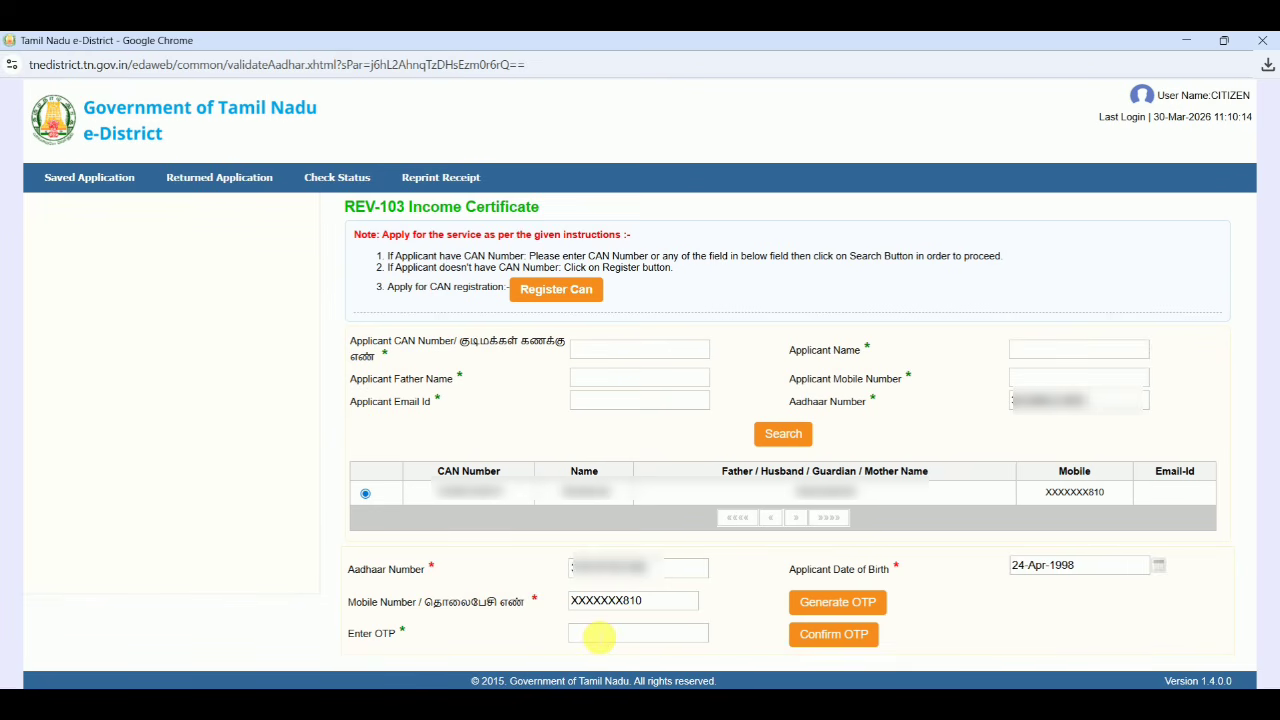
{"action": "left_click", "coordinate": [598, 636]}
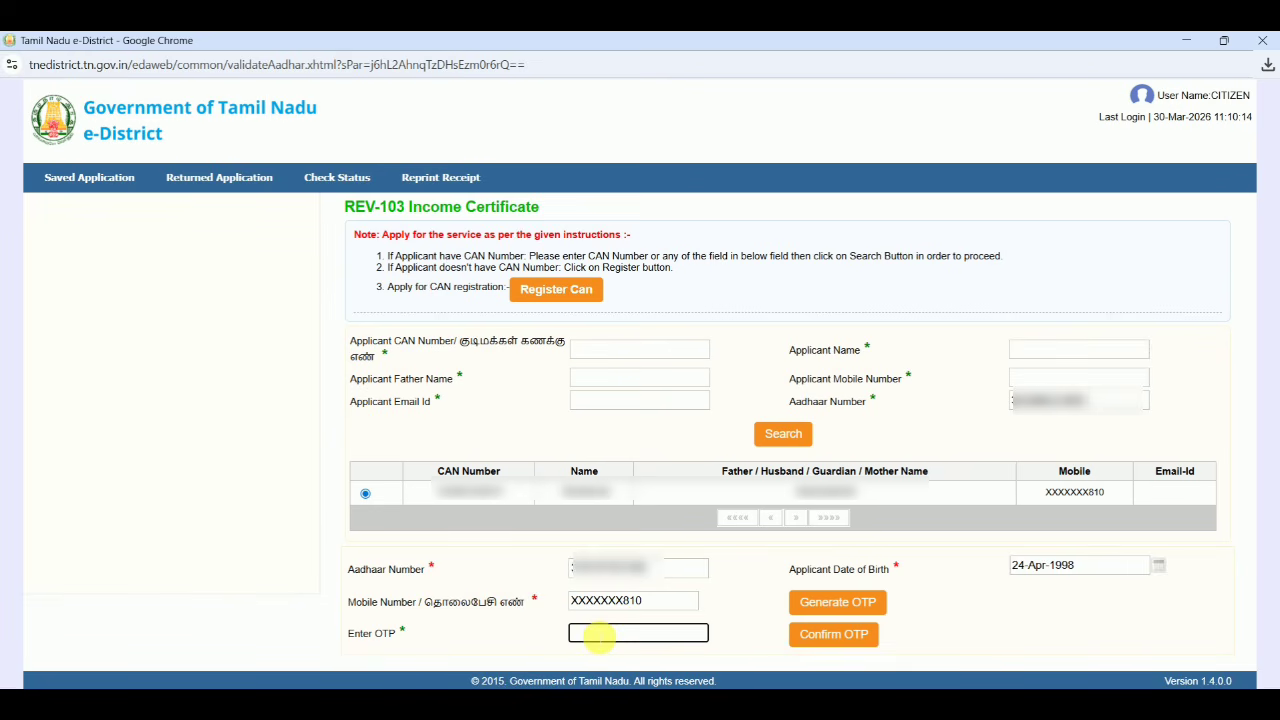
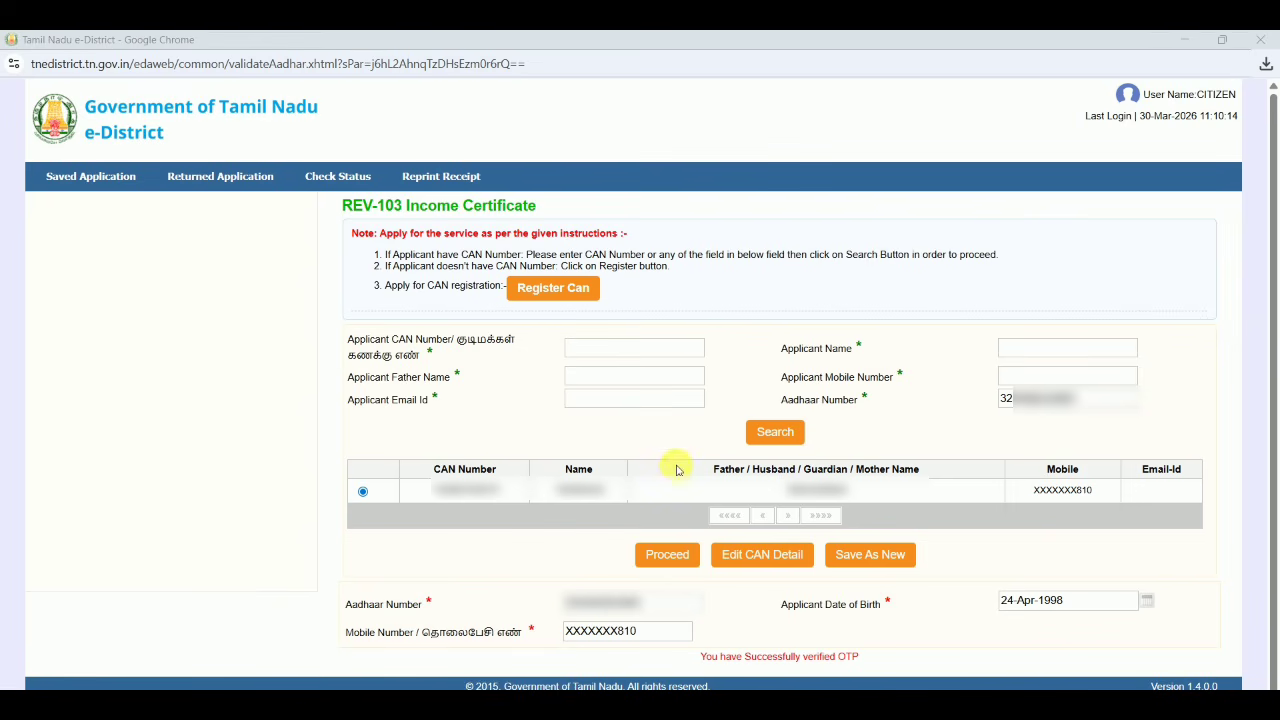
Proceed from the verified CAN record to the Income Certificate application form
{"action": "left_click", "coordinate": [680, 562]}
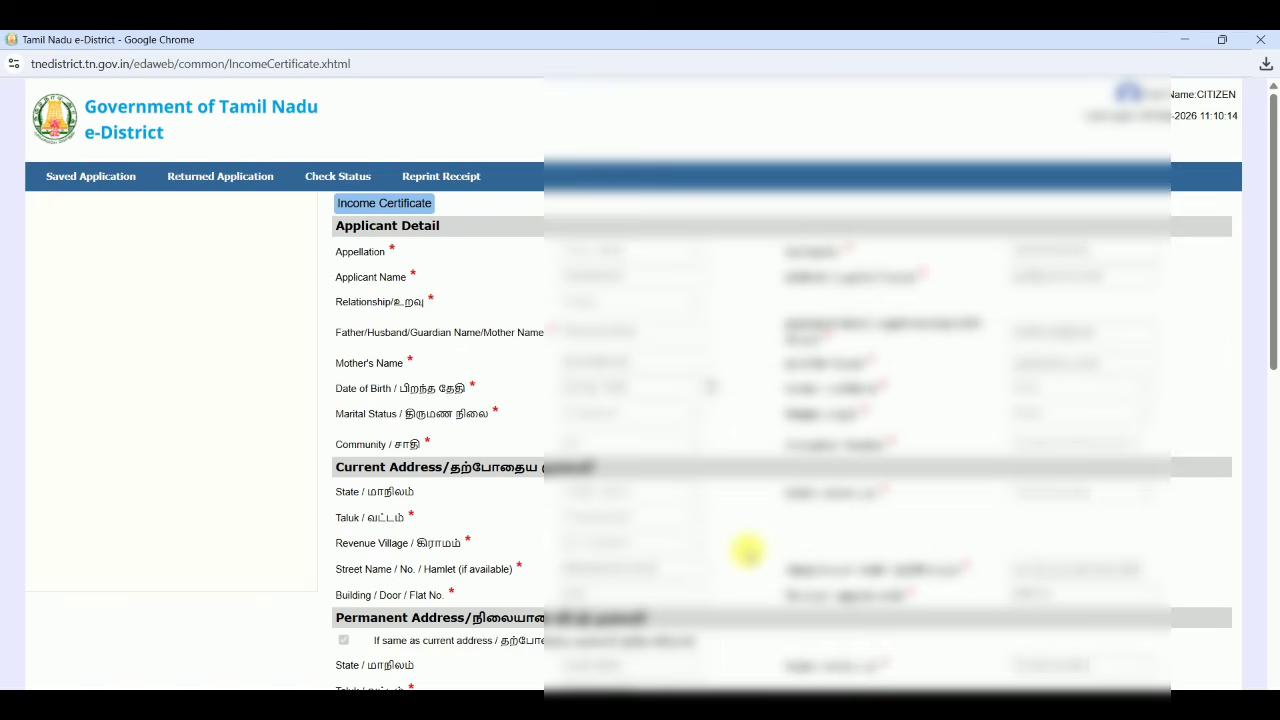
Scroll to Details of Family Members and enter 4 as the total number of family members
{"action": "scroll", "coordinate": [748, 550], "scroll_direction": "down", "scroll_amount": 4}
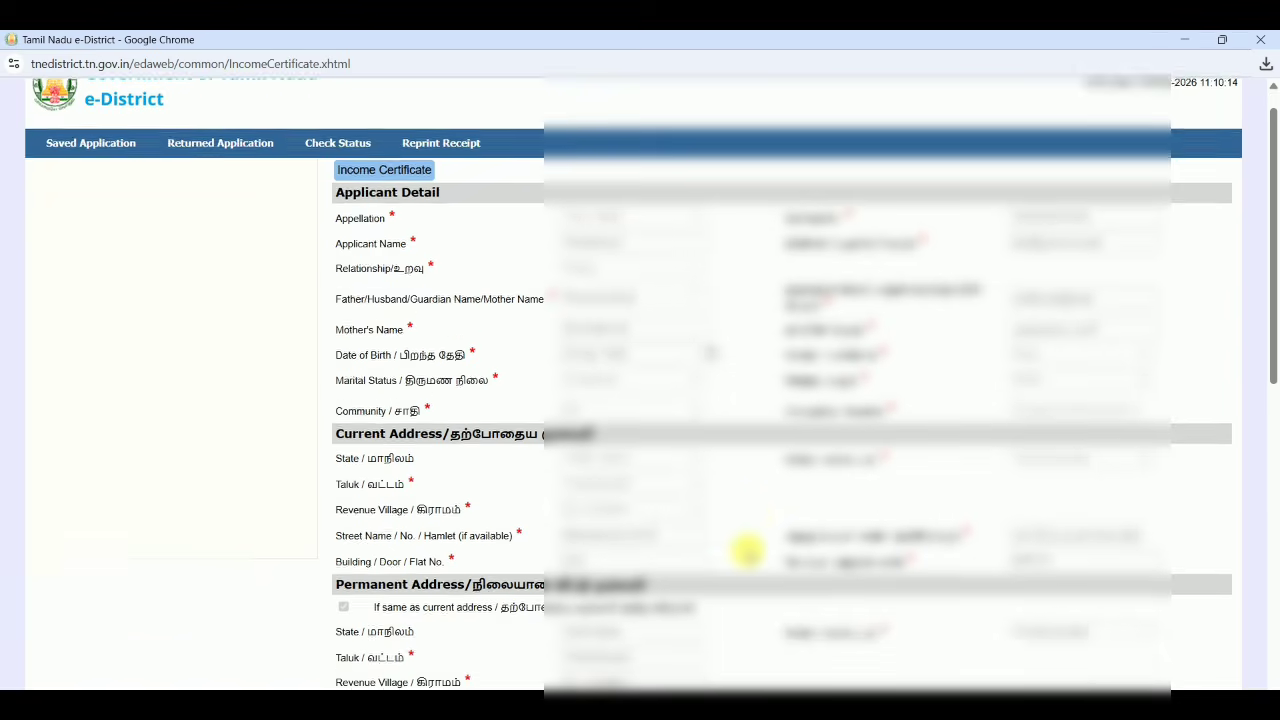
{"action": "scroll", "coordinate": [748, 550], "scroll_direction": "down", "scroll_amount": 5}
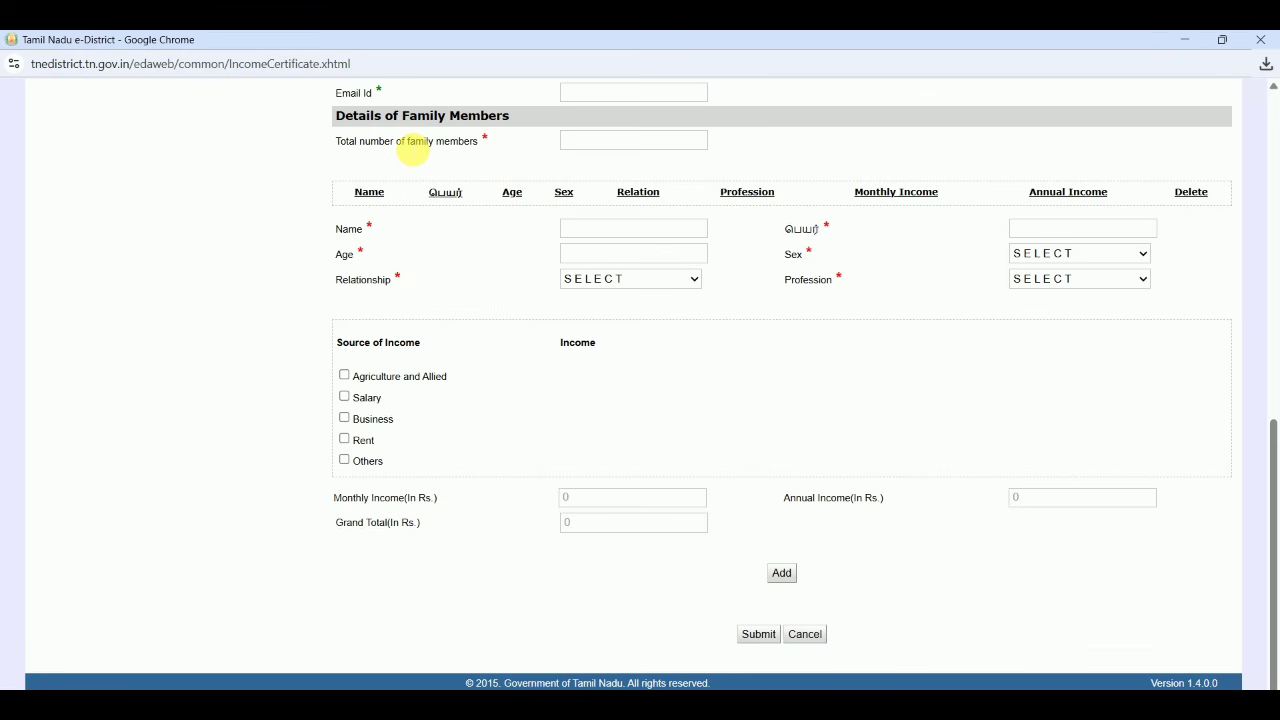
{"action": "left_click", "coordinate": [646, 282]}
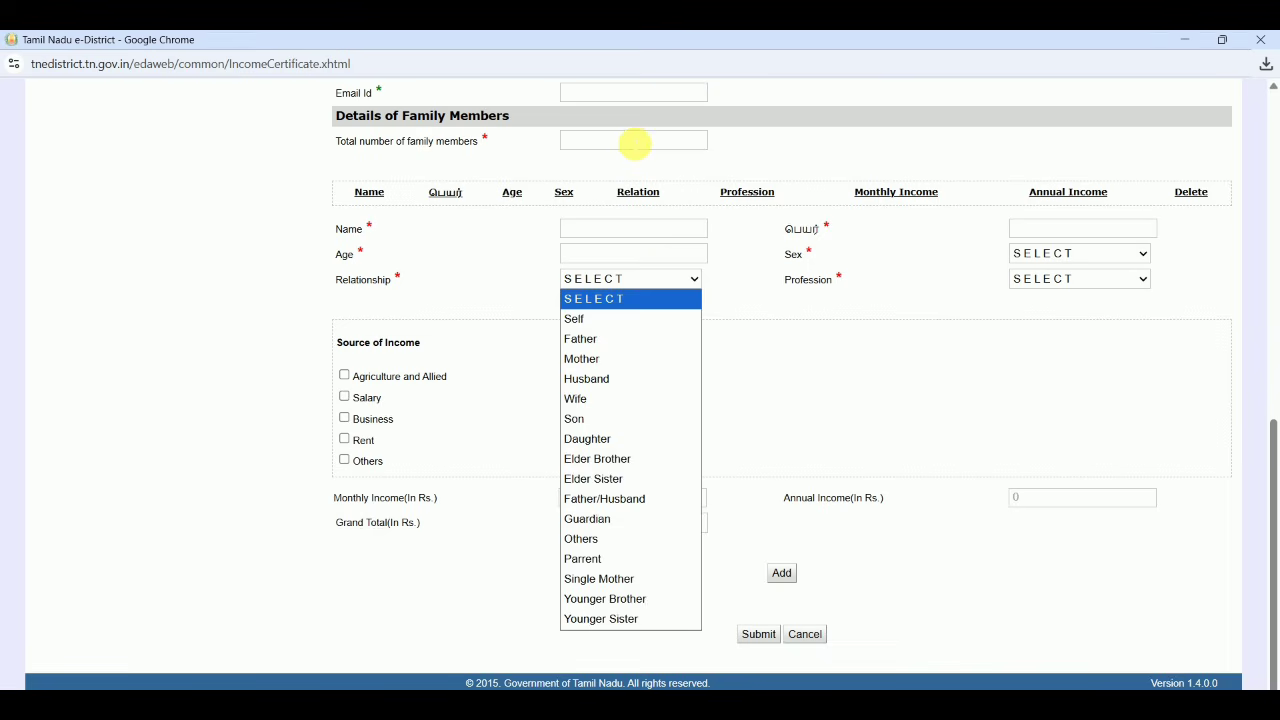
{"action": "left_click", "coordinate": [634, 141]}
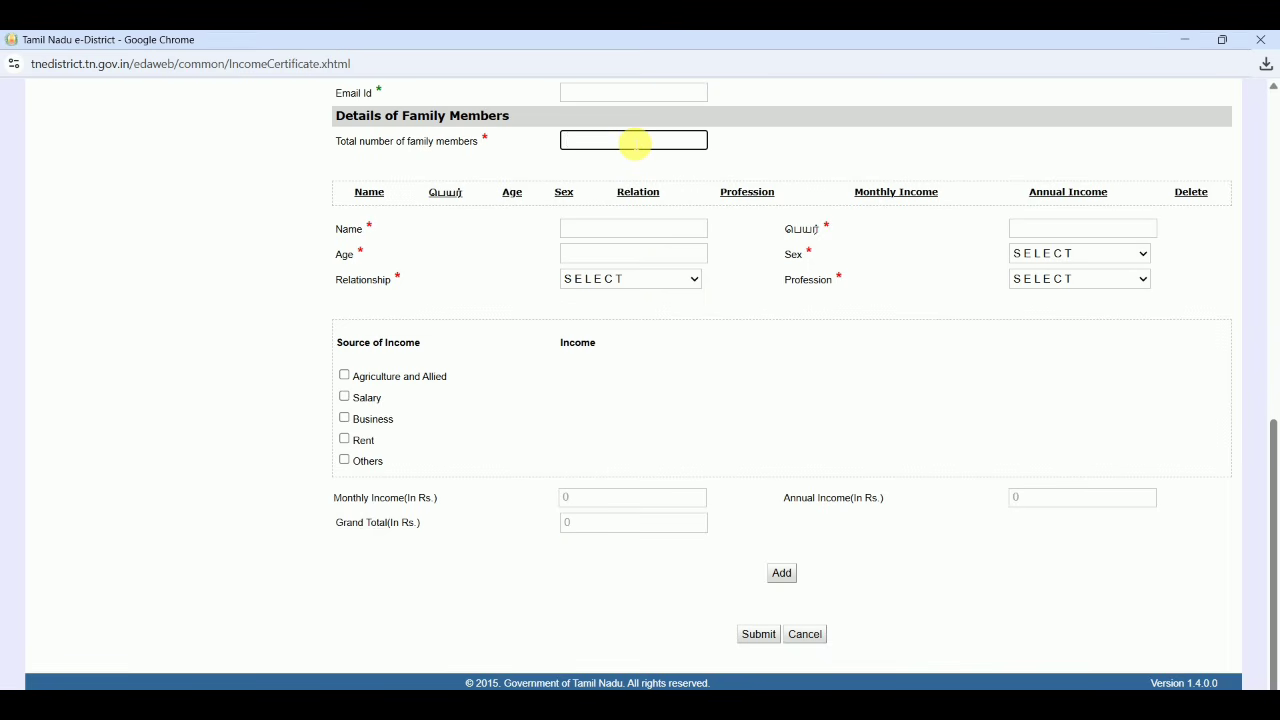
{"action": "type", "text": "4"}
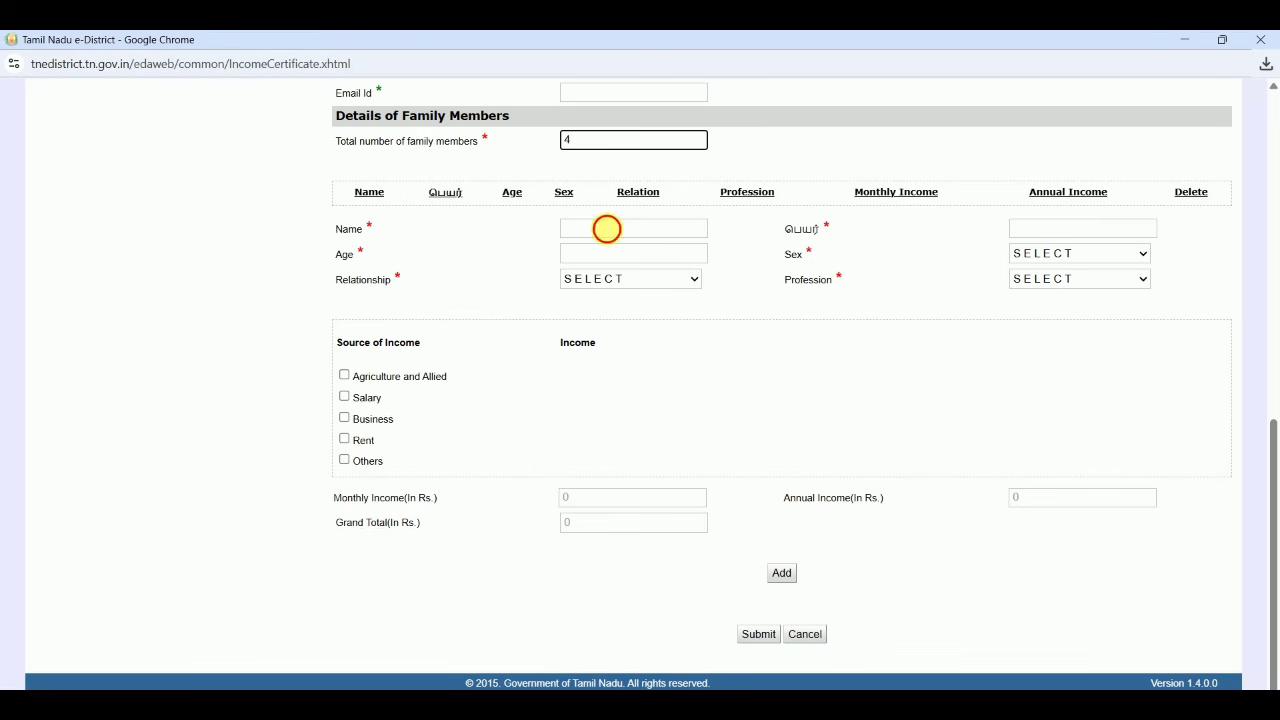
Enter the first family member's name in English and Tamil, with age 40
{"action": "left_click", "coordinate": [607, 229]}
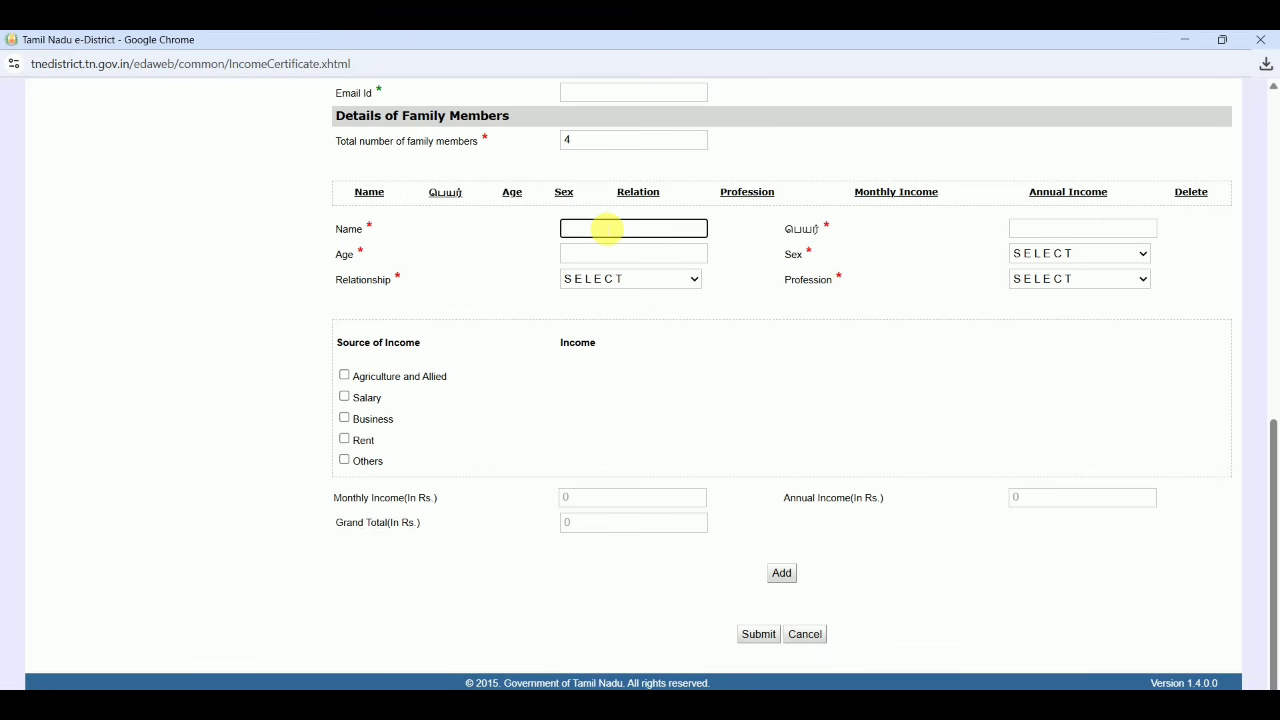
{"action": "type", "text": "XXXXXXX"}
{"action": "left_click", "coordinate": [1016, 228]}
{"action": "type", "text": "X"}
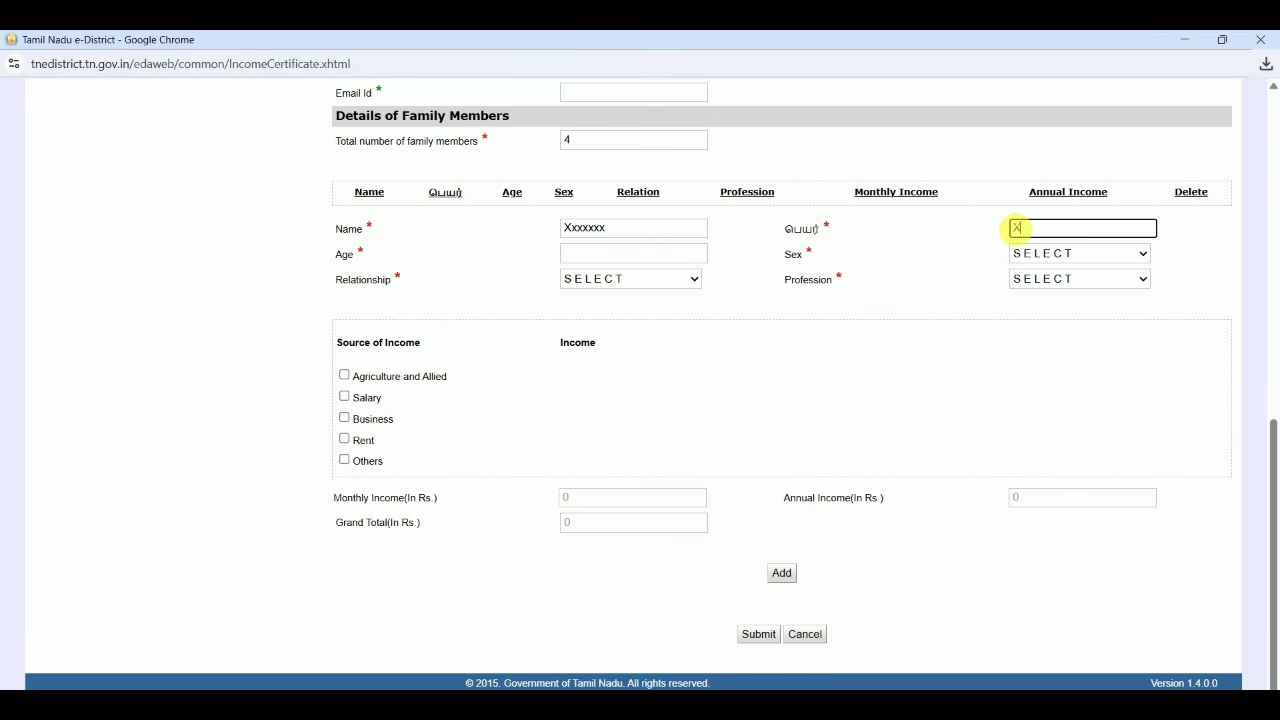
{"action": "type", "text": "XXXXXX"}
{"action": "key", "text": "Tab"}
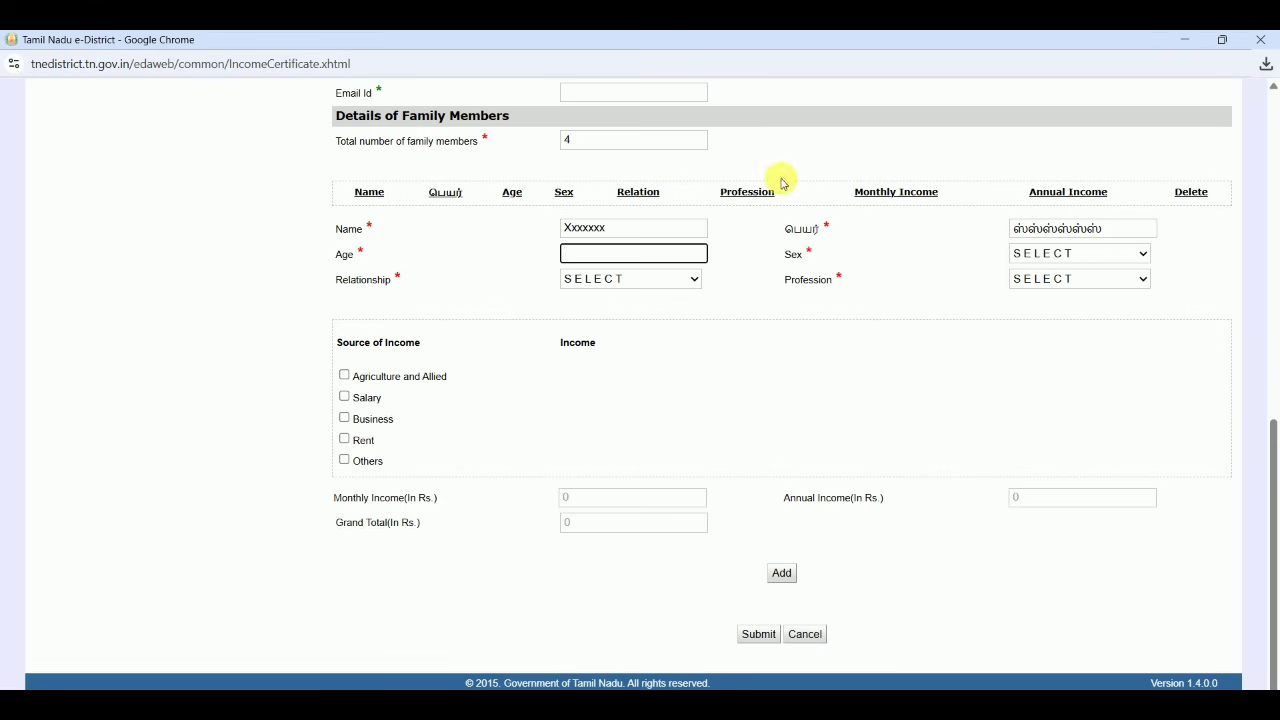
{"action": "type", "text": "0"}
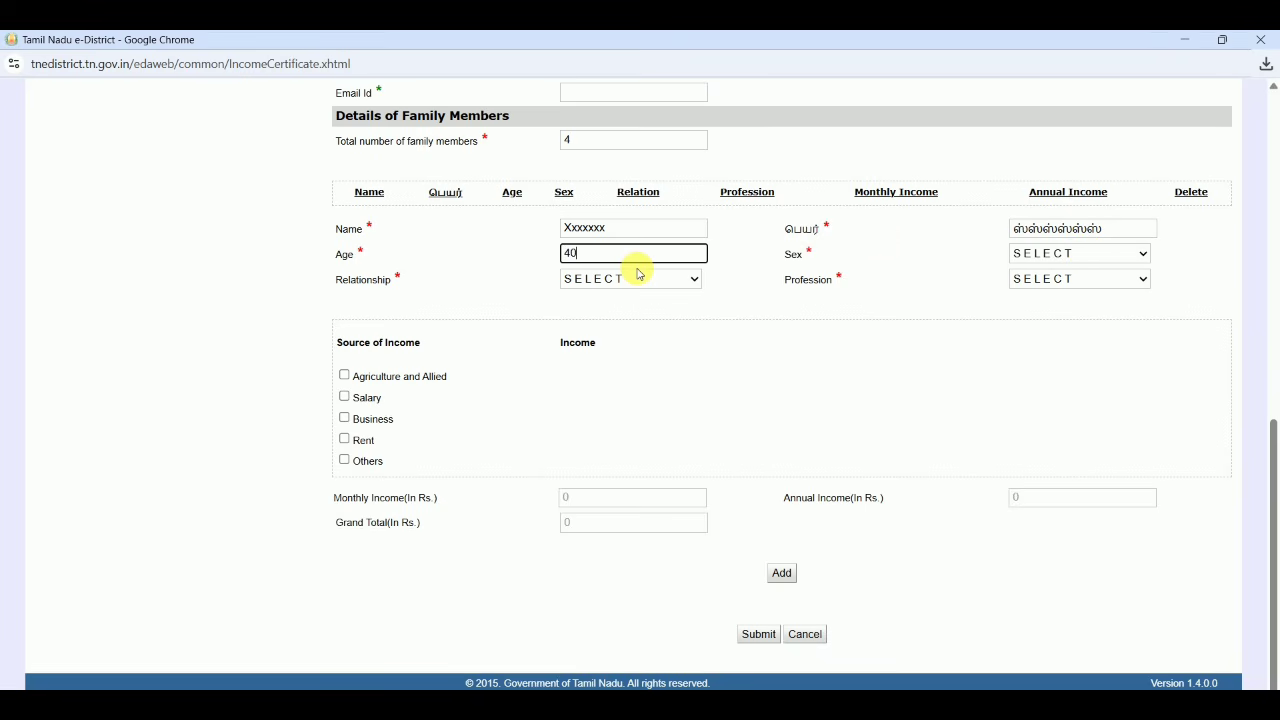
Set the member as Male, Father, Government profession, and tick Salary as income source
{"action": "left_click", "coordinate": [1054, 254]}
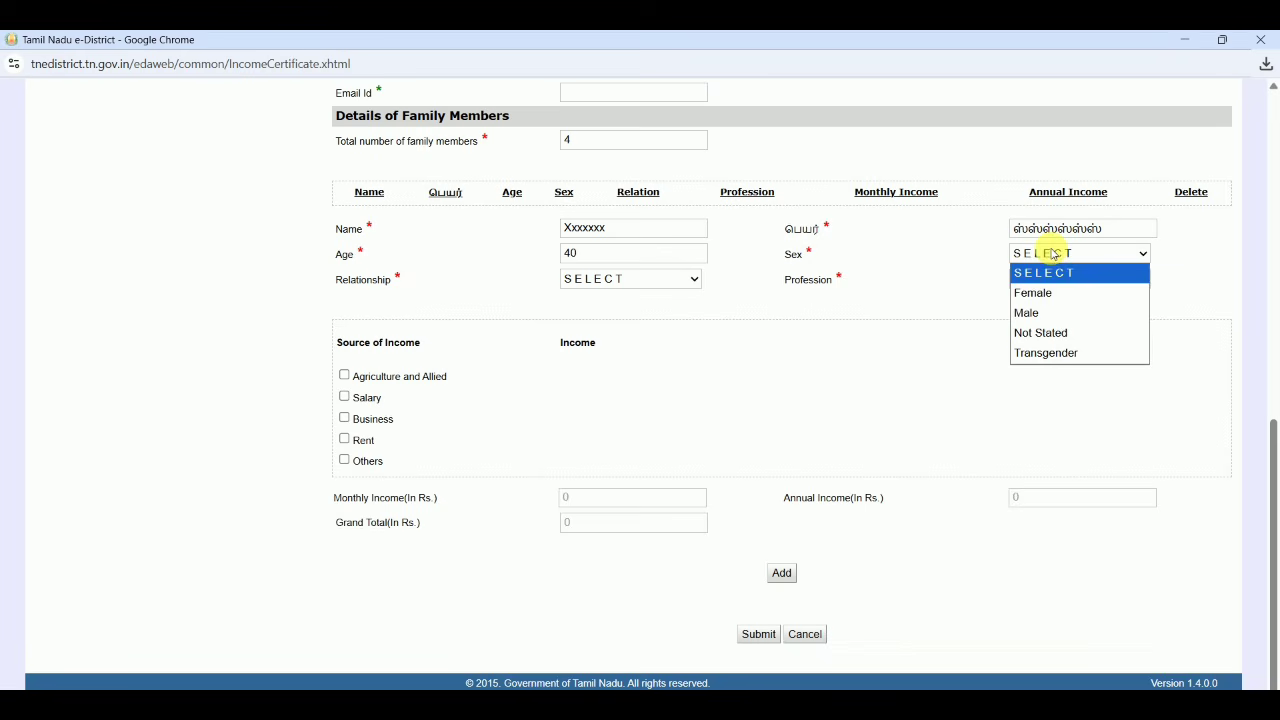
{"action": "left_click", "coordinate": [1048, 318]}
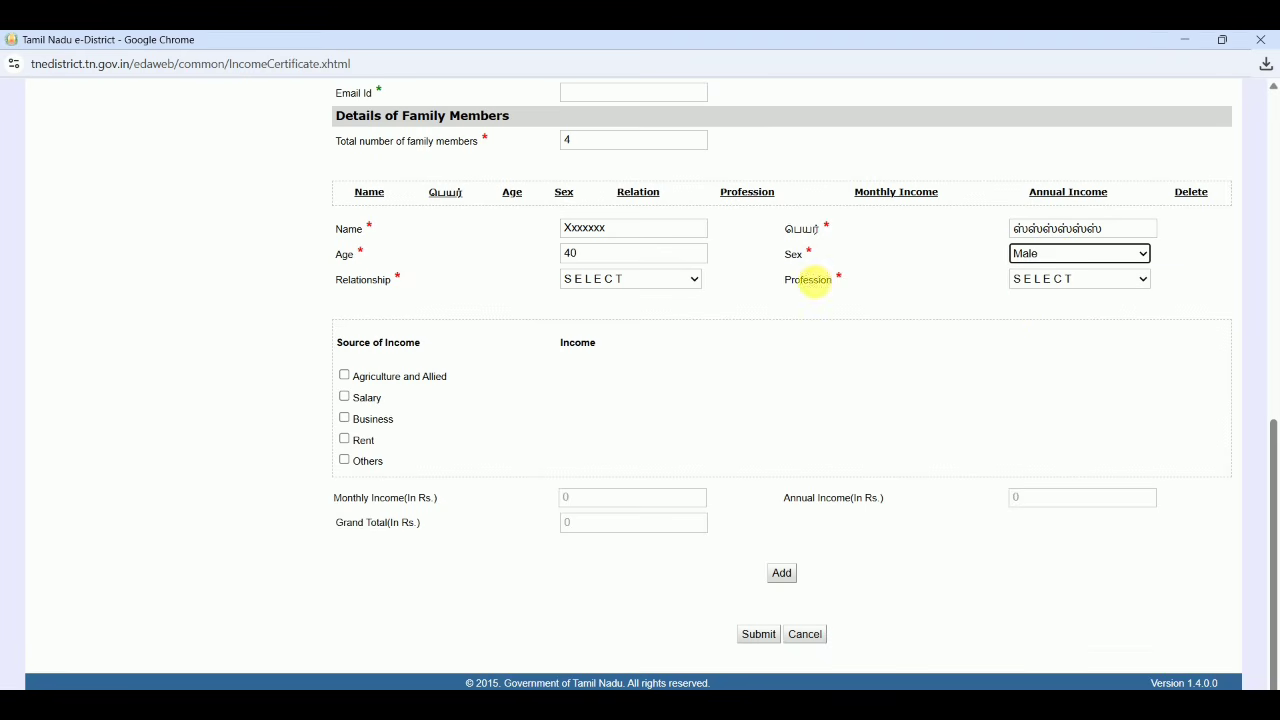
{"action": "left_click", "coordinate": [680, 279]}
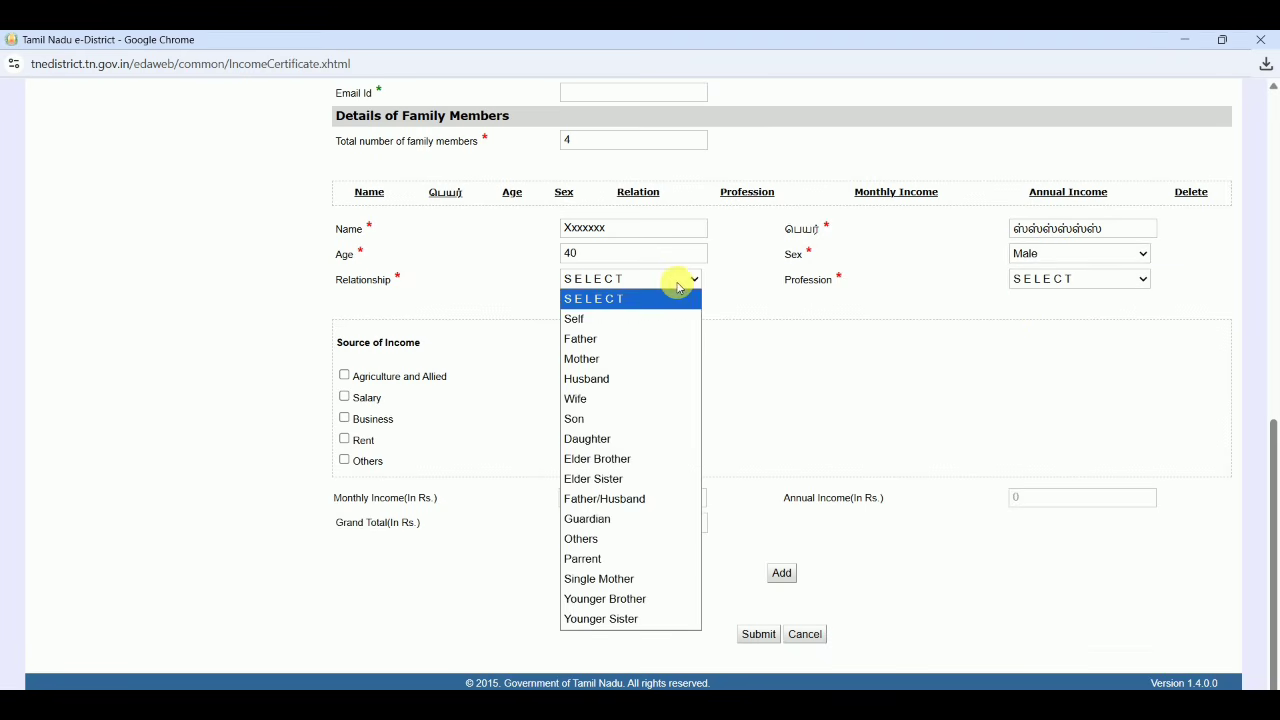
{"action": "left_click", "coordinate": [620, 341]}
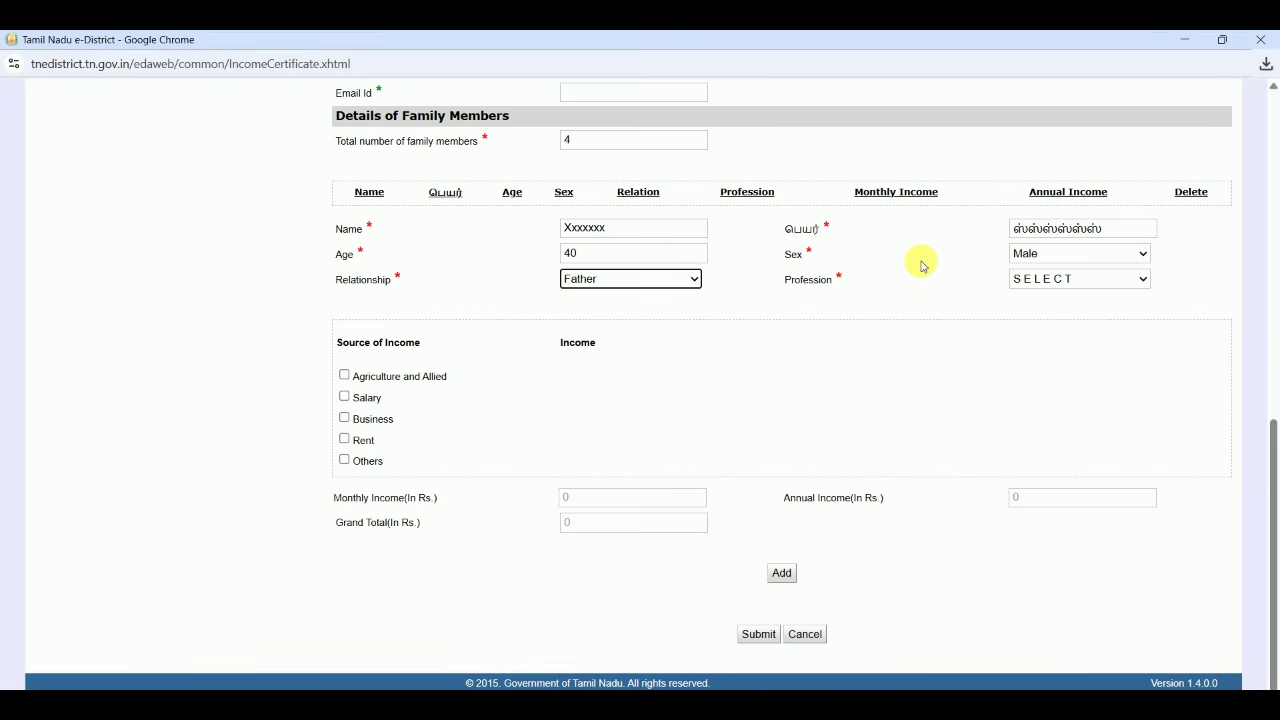
{"action": "left_click", "coordinate": [1078, 283]}
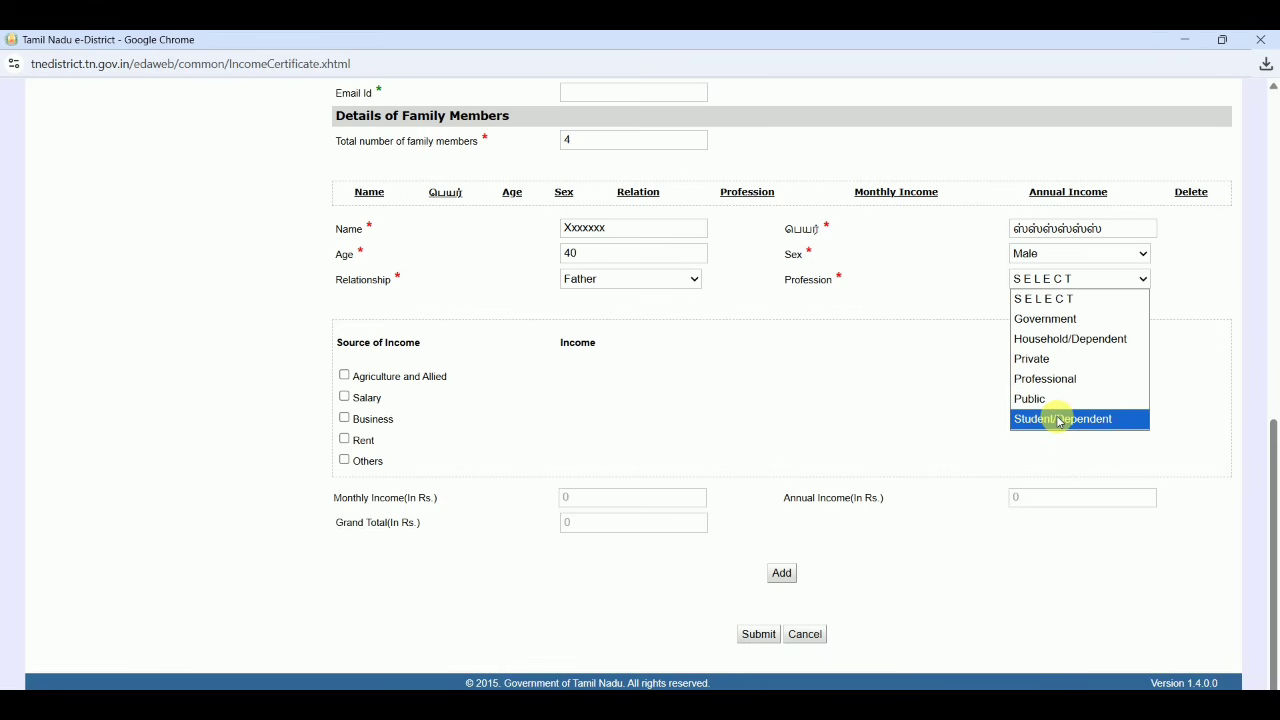
{"action": "left_click", "coordinate": [1065, 318]}
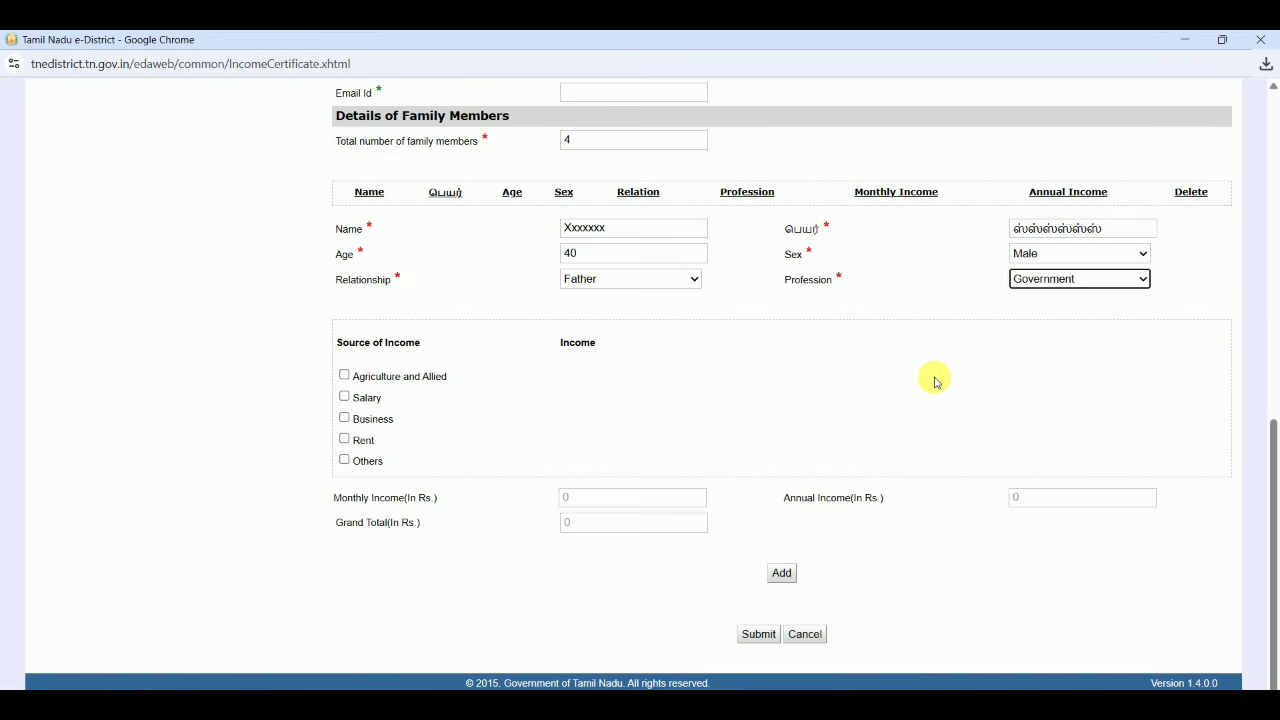
{"action": "left_click", "coordinate": [935, 380]}
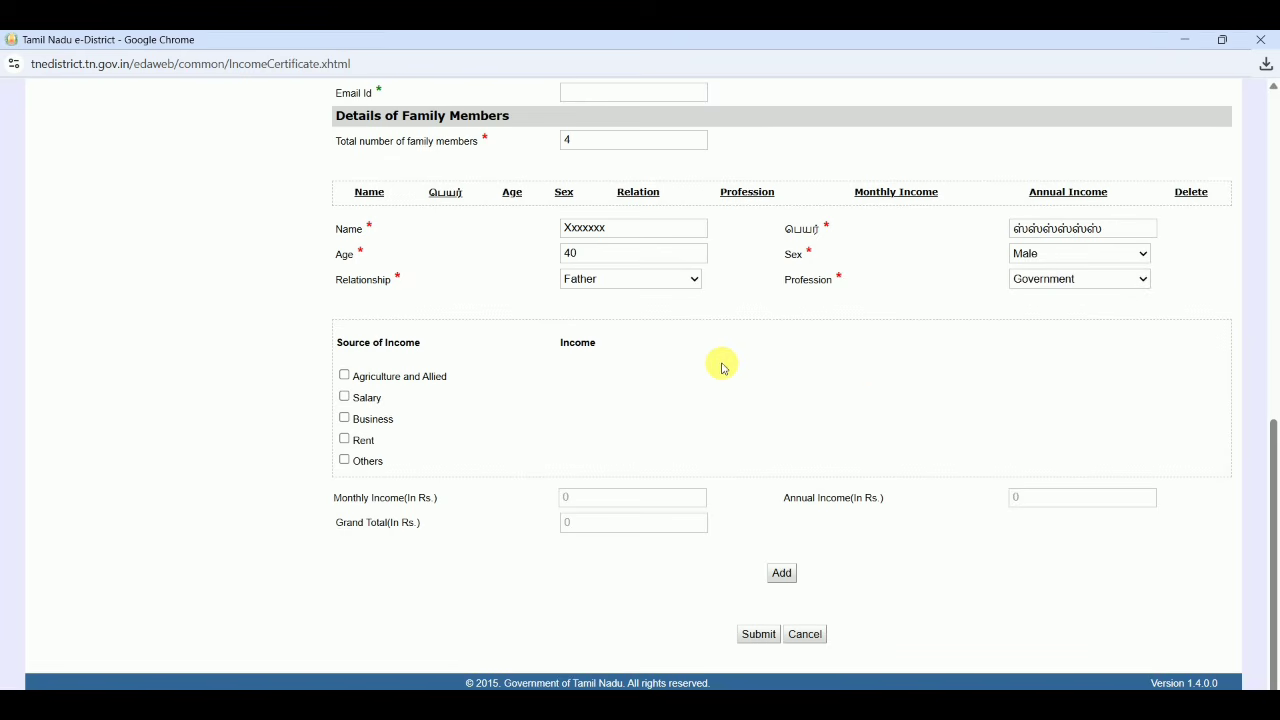
{"action": "left_click", "coordinate": [345, 398]}
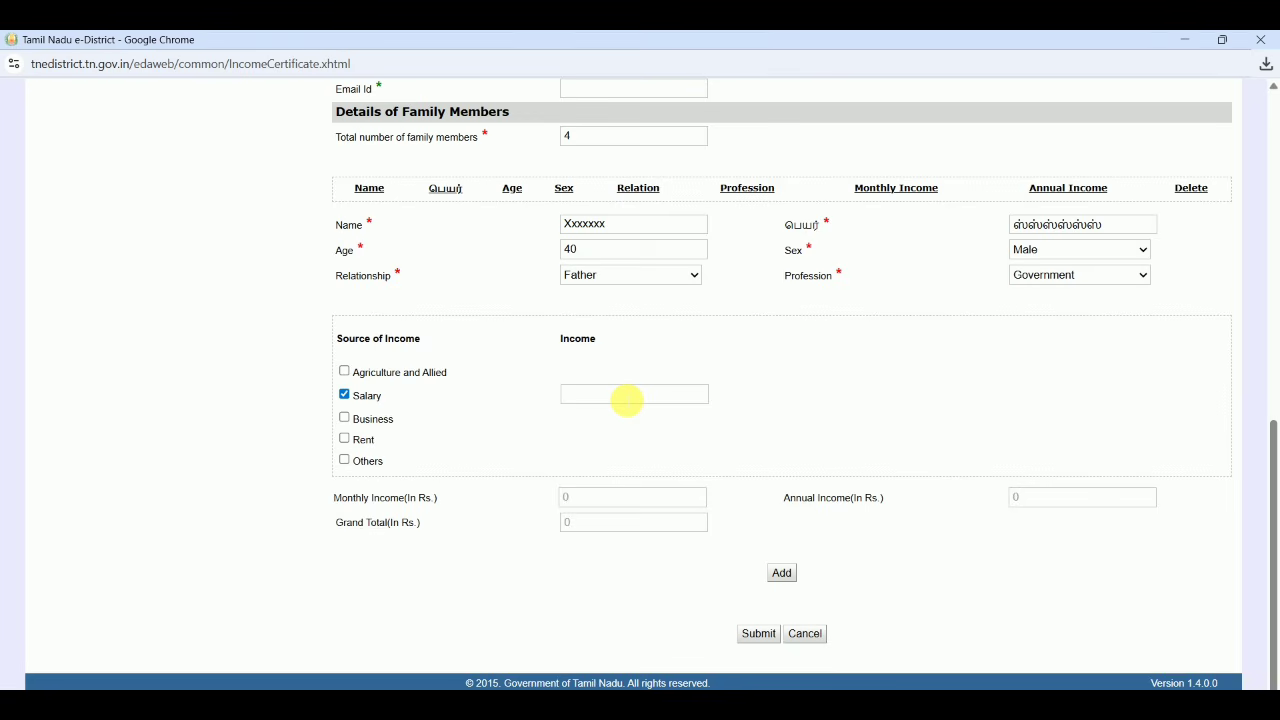
Change the first member's profession to Private and leave Others as the only income source
{"action": "left_click", "coordinate": [1045, 280]}
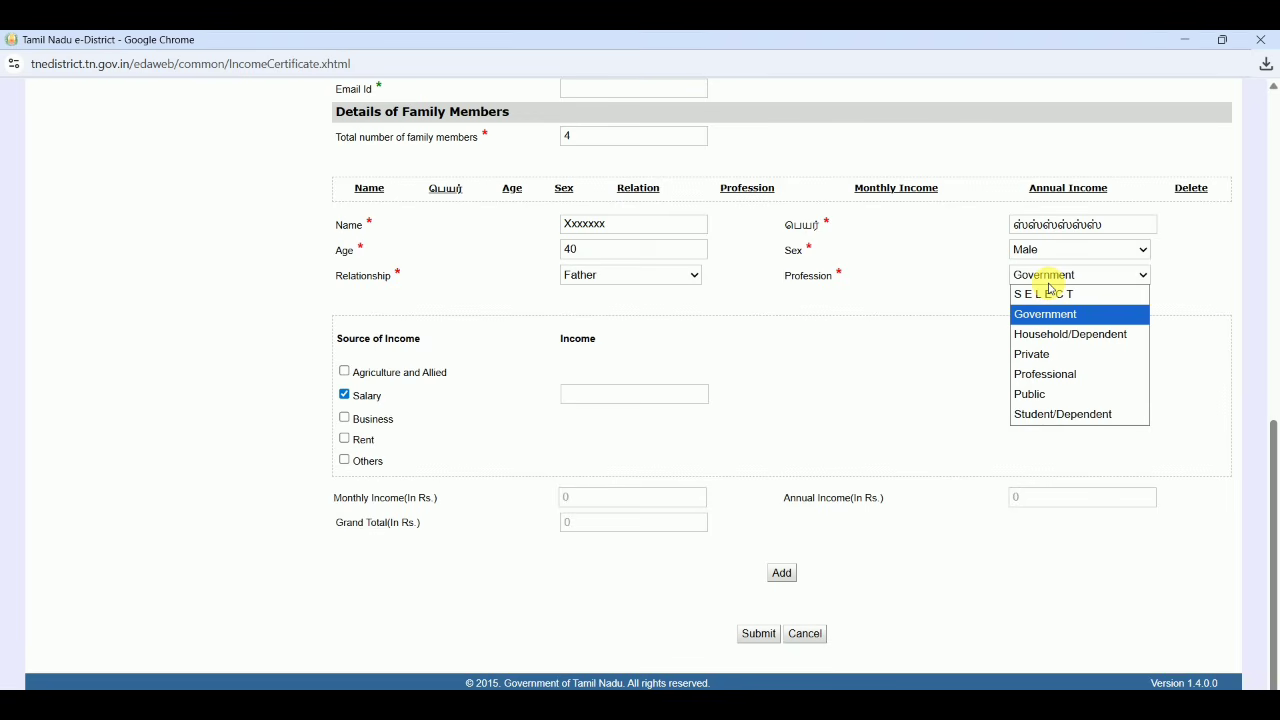
{"action": "left_click", "coordinate": [1035, 357]}
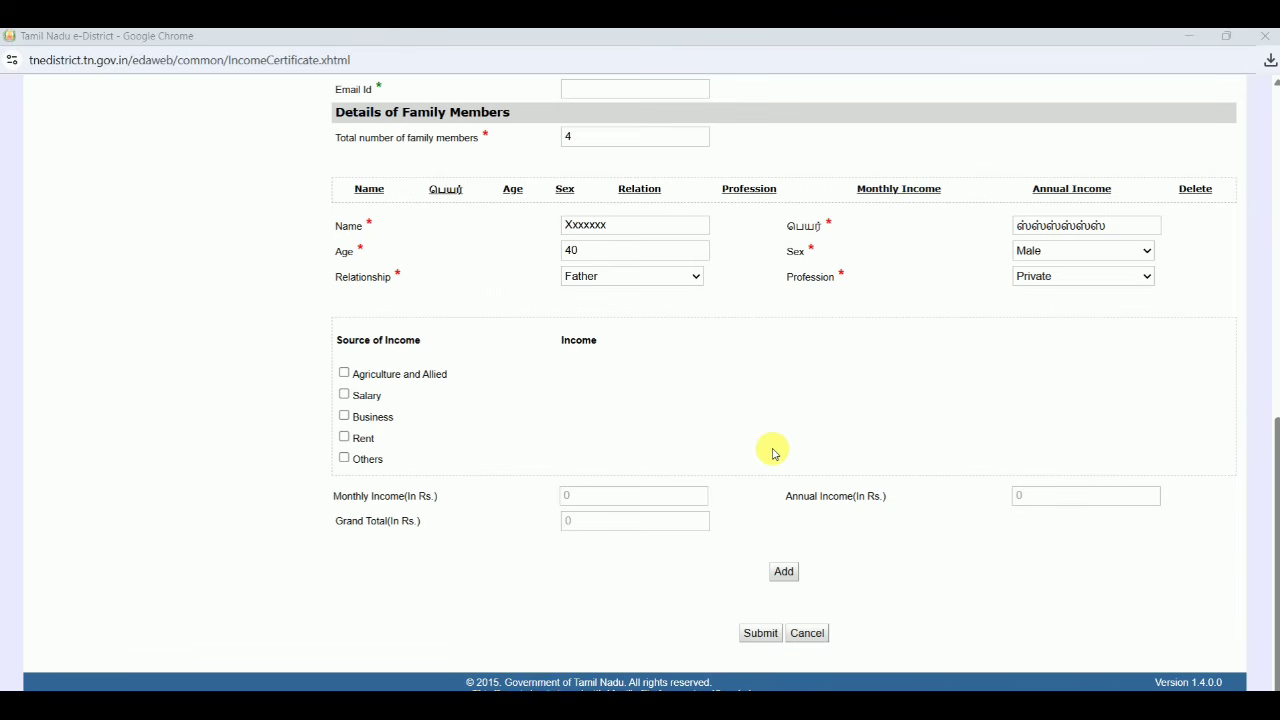
{"action": "left_click", "coordinate": [345, 374]}
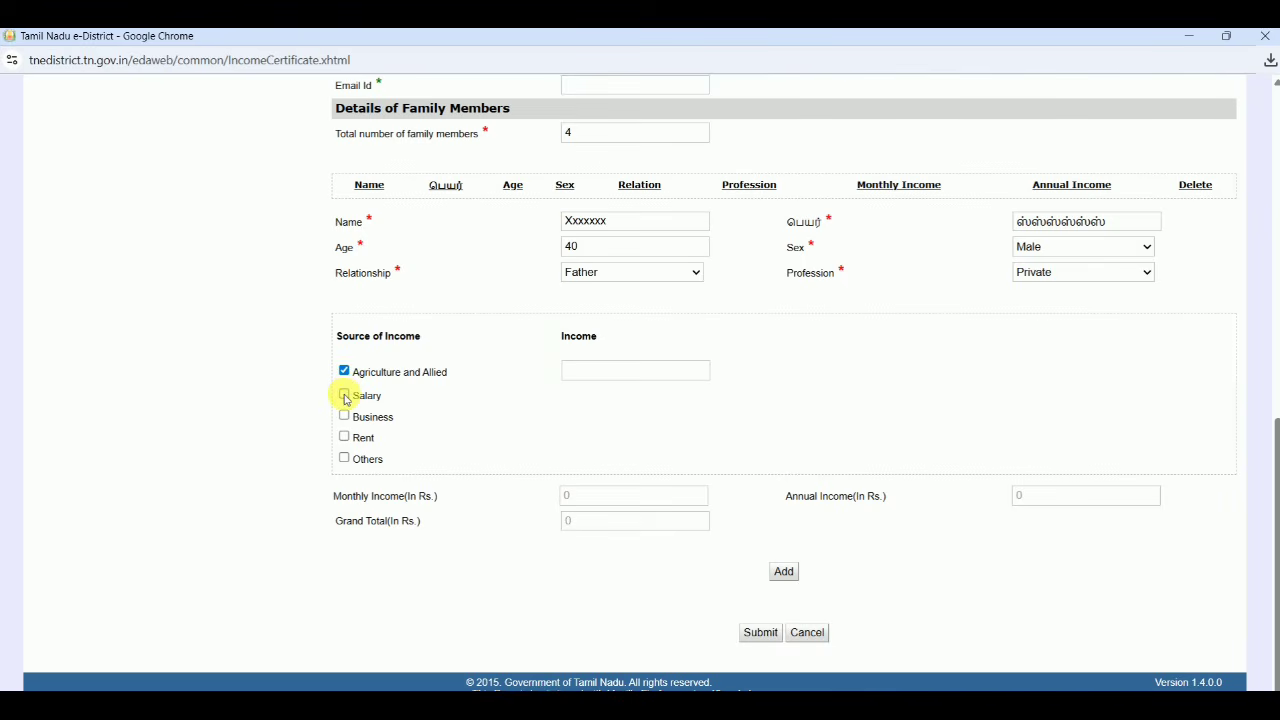
{"action": "left_click", "coordinate": [345, 396]}
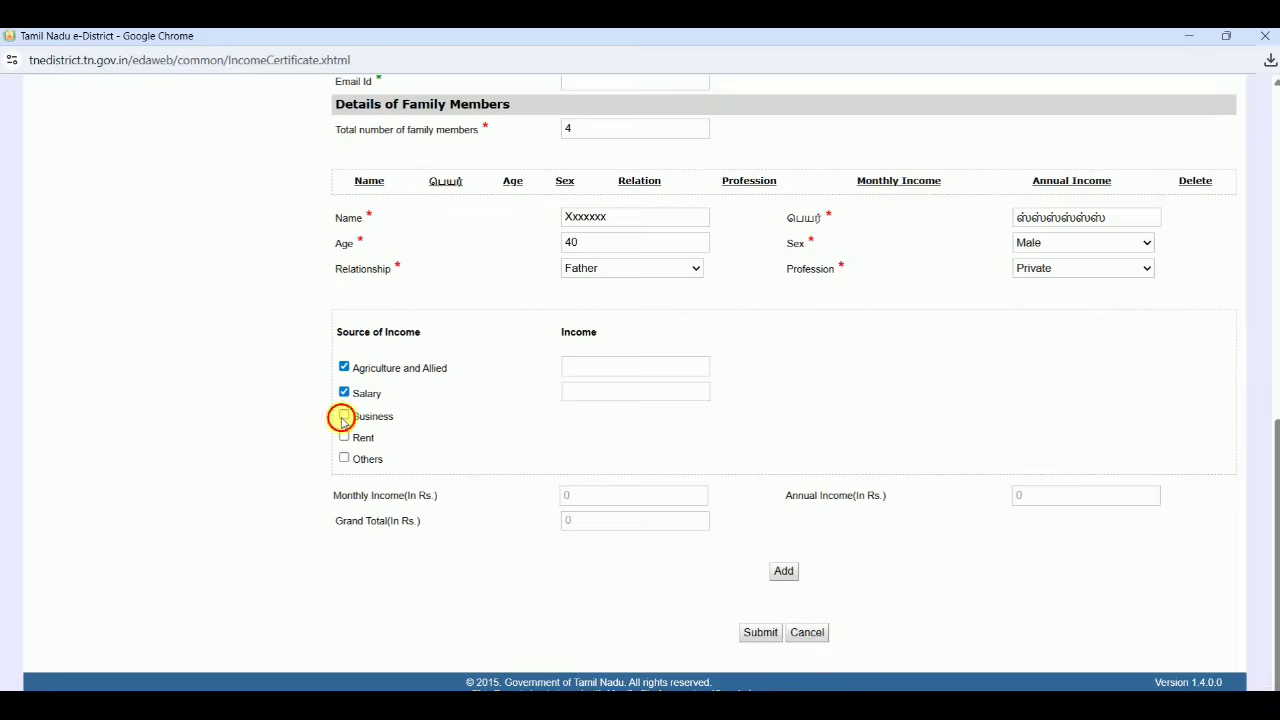
{"action": "left_click", "coordinate": [343, 417]}
{"action": "left_click", "coordinate": [343, 416]}
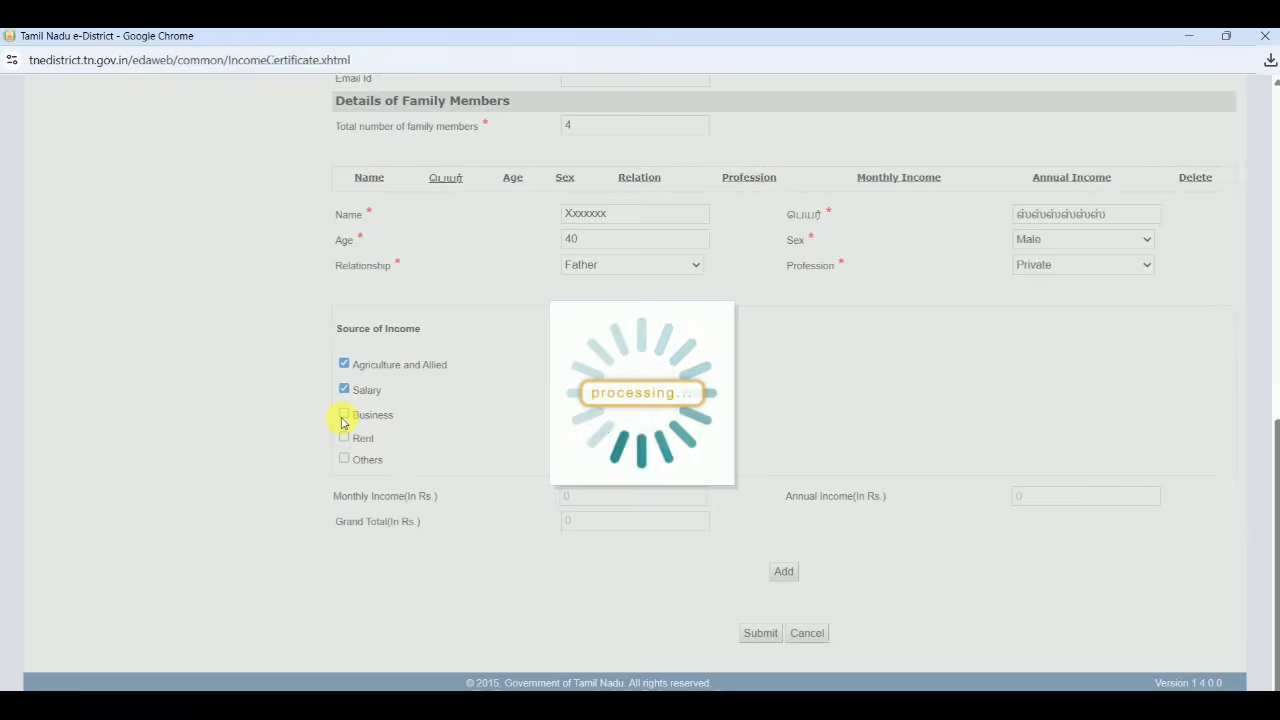
{"action": "left_click", "coordinate": [345, 392]}
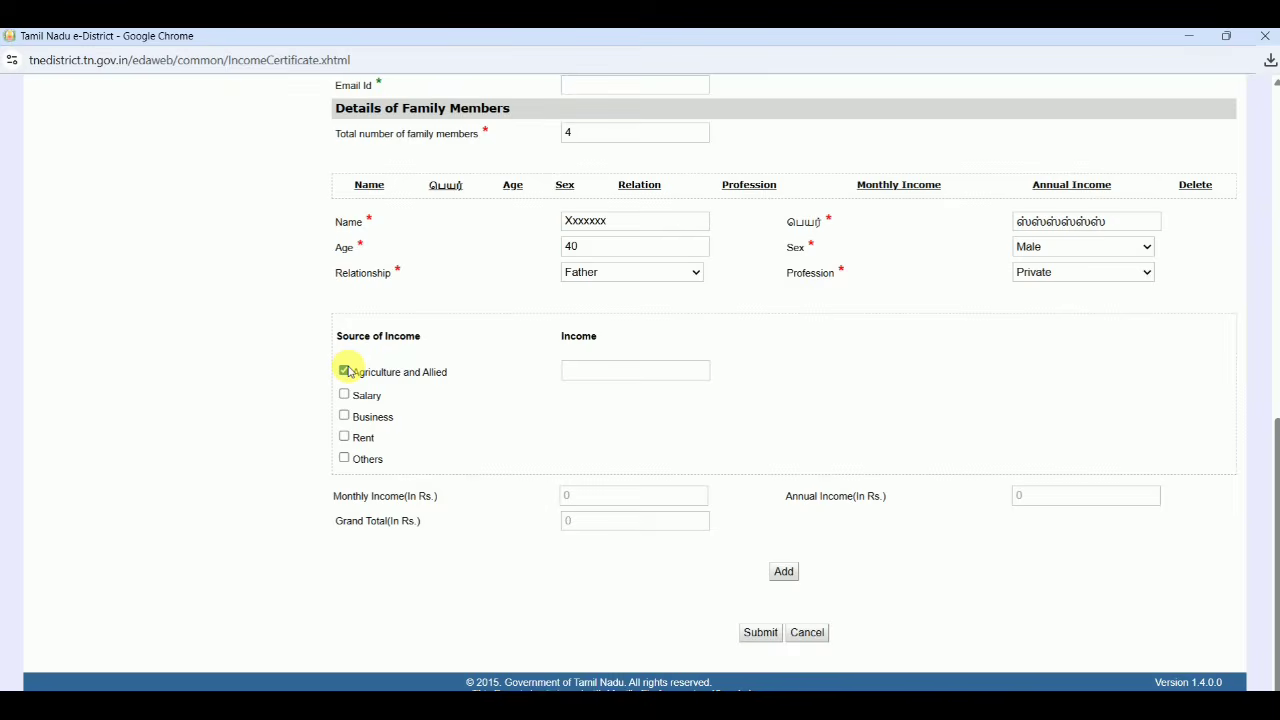
{"action": "left_click", "coordinate": [345, 369]}
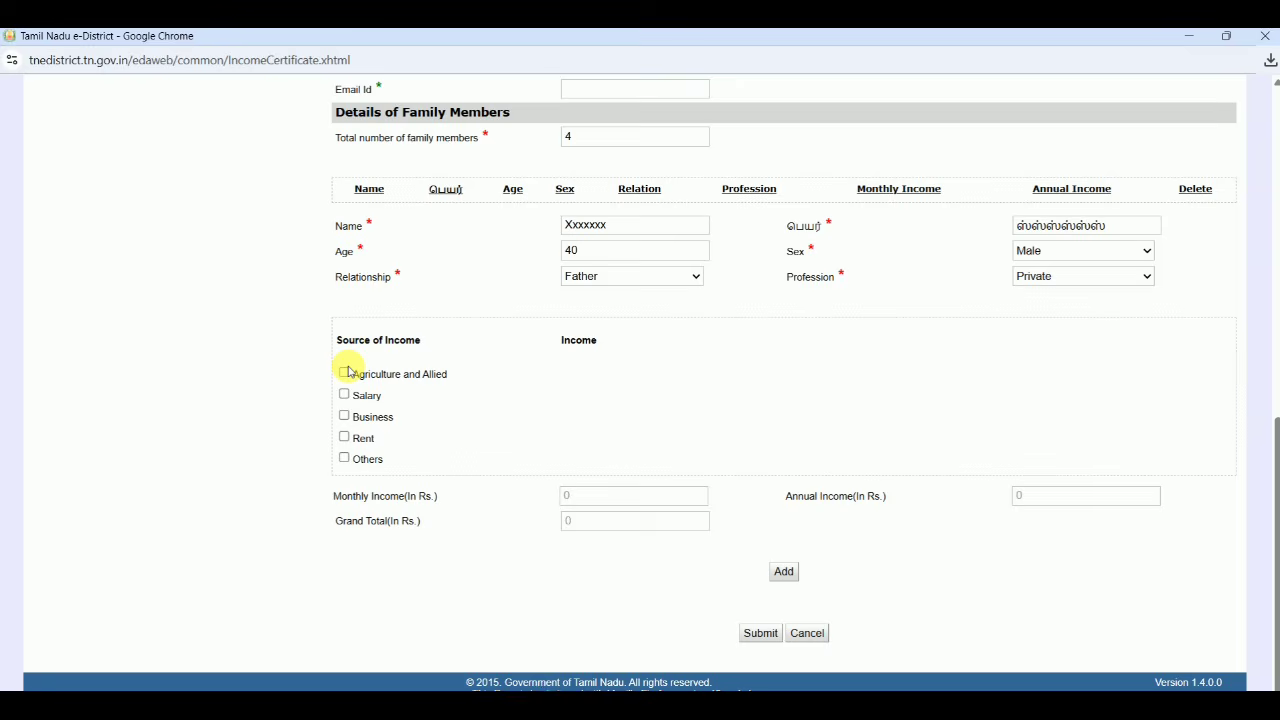
{"action": "left_click", "coordinate": [344, 458]}
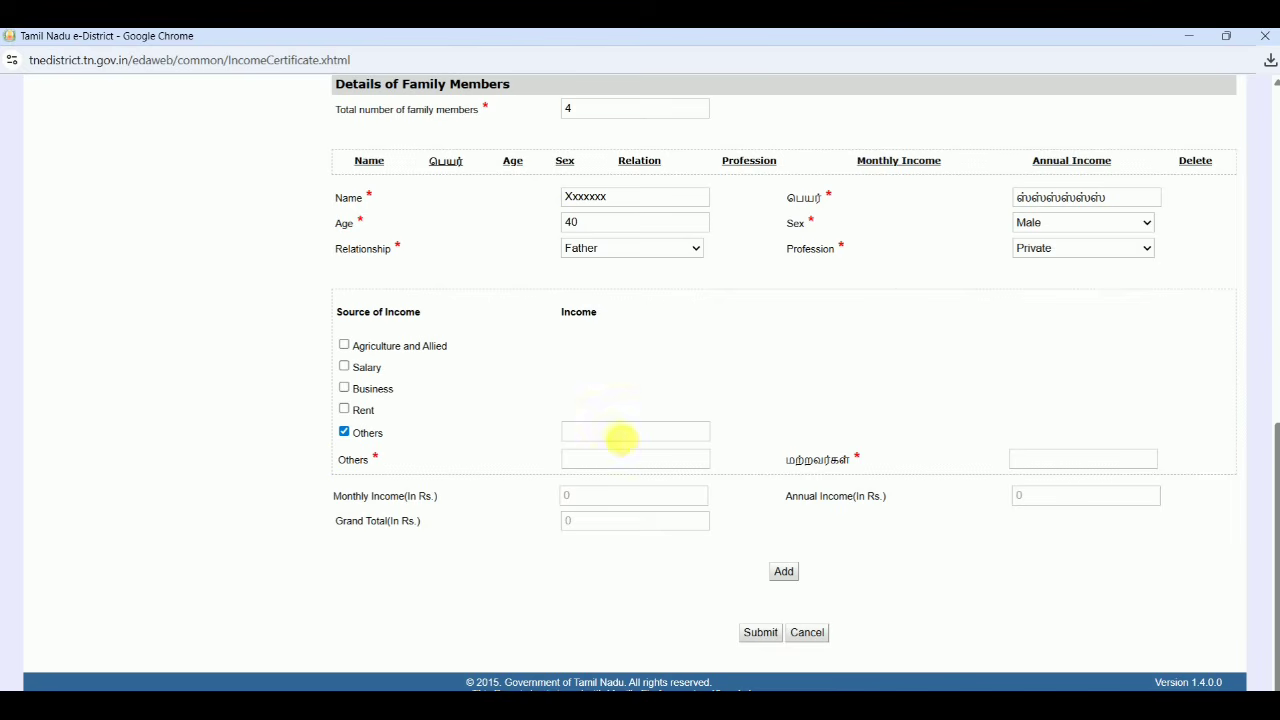
Enter 10000 as the father's income from Others
{"action": "left_click", "coordinate": [626, 436]}
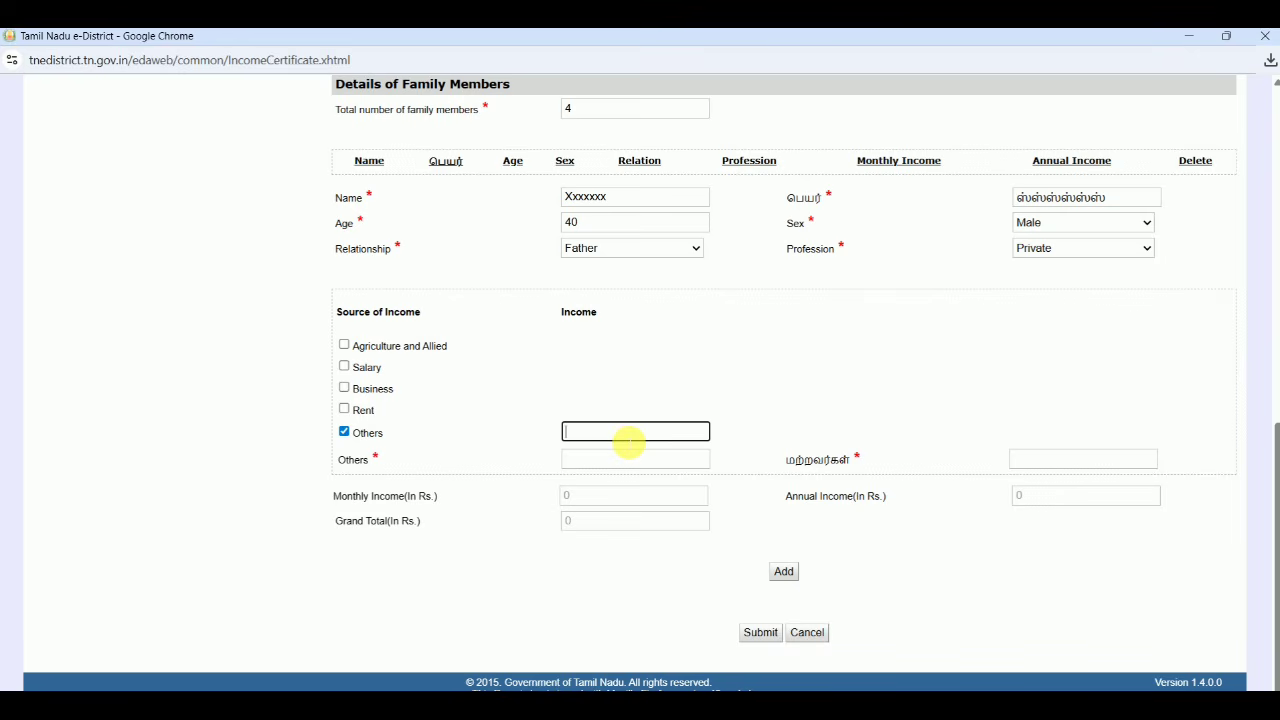
{"action": "type", "text": "10000"}
{"action": "left_click", "coordinate": [767, 380]}
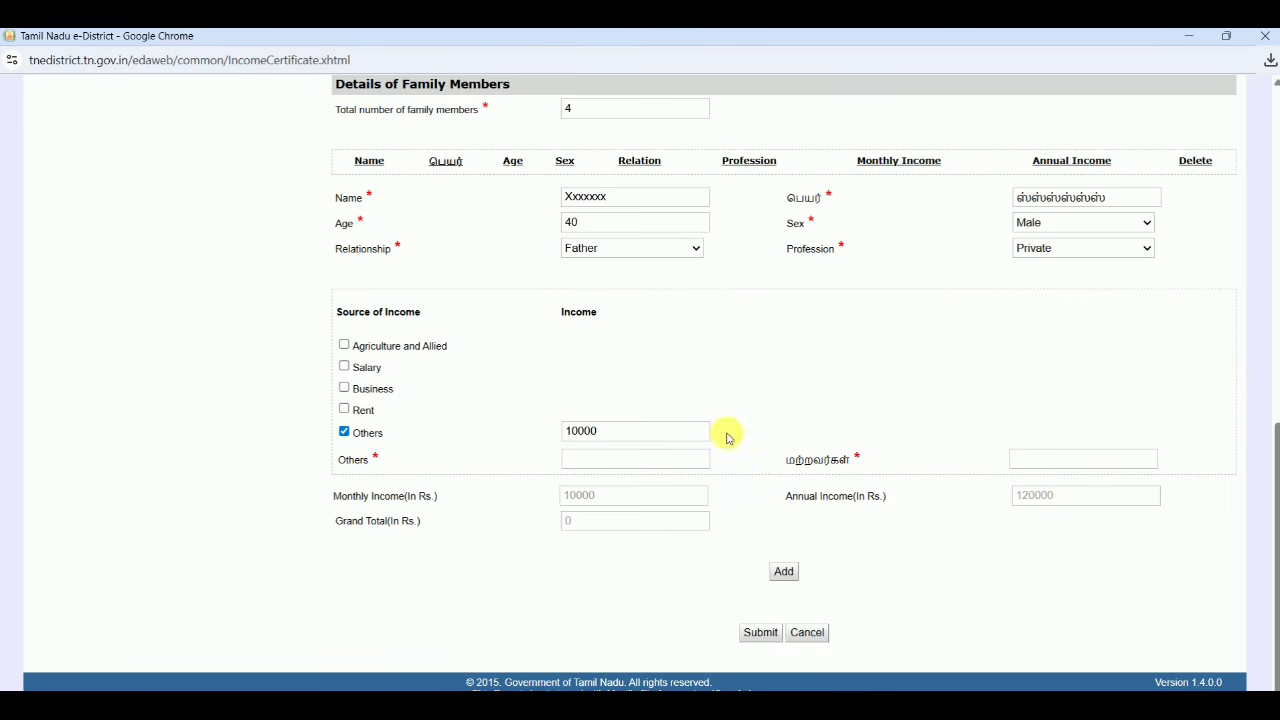
Describe the other income as FARMER, with the Tamil description விவசாயி
{"action": "left_click", "coordinate": [611, 458]}
{"action": "type", "text": "FARMEER"}
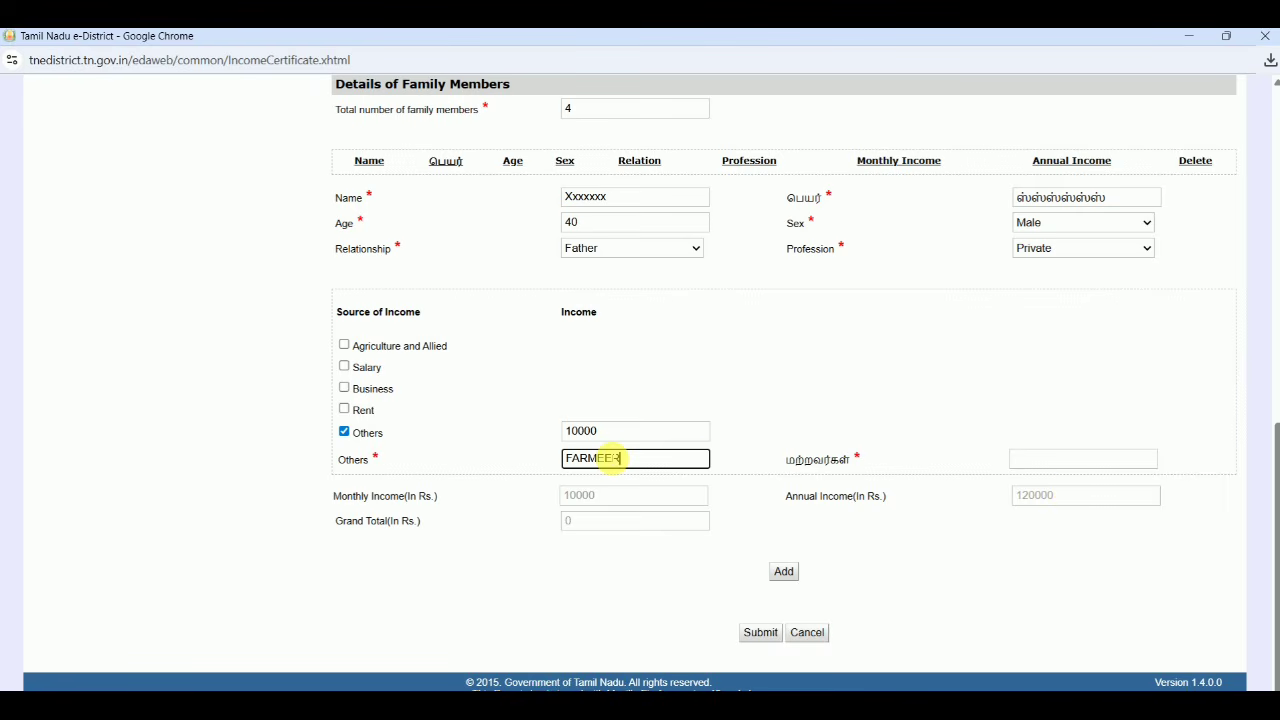
{"action": "key", "text": "BackSpace"}
{"action": "type", "text": "R"}
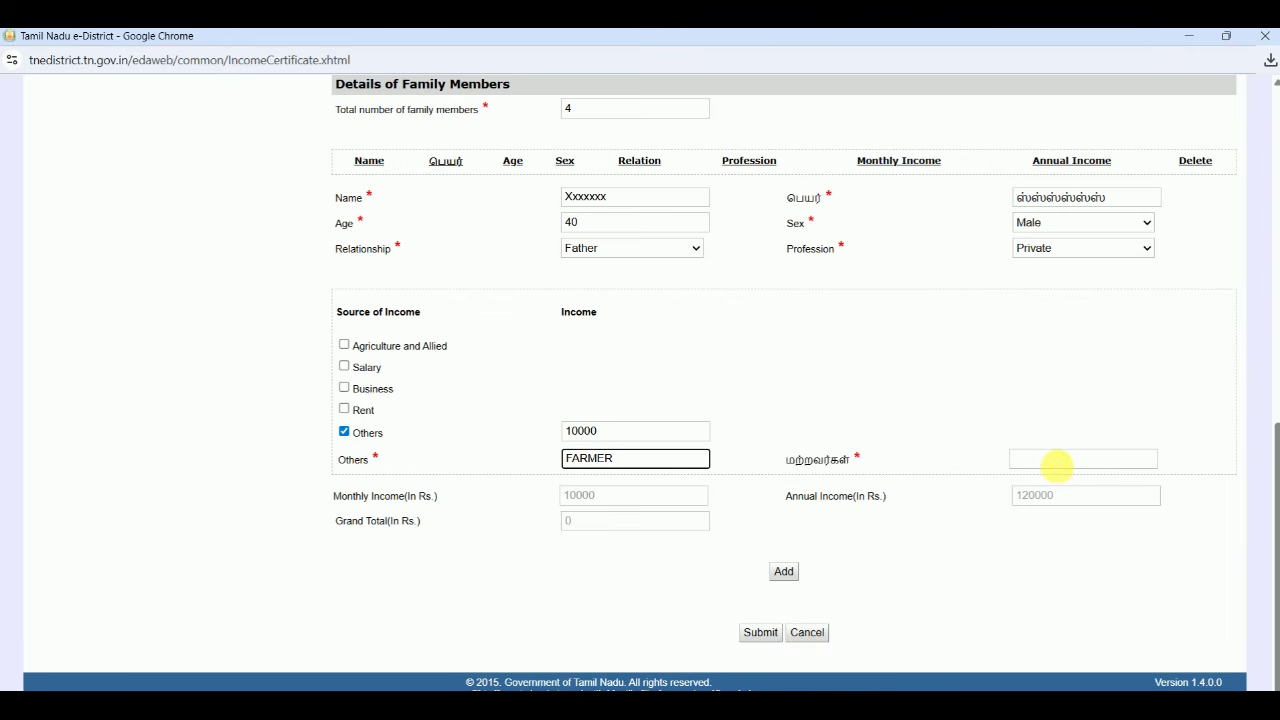
{"action": "left_click", "coordinate": [1076, 463]}
{"action": "type", "text": "VI"}
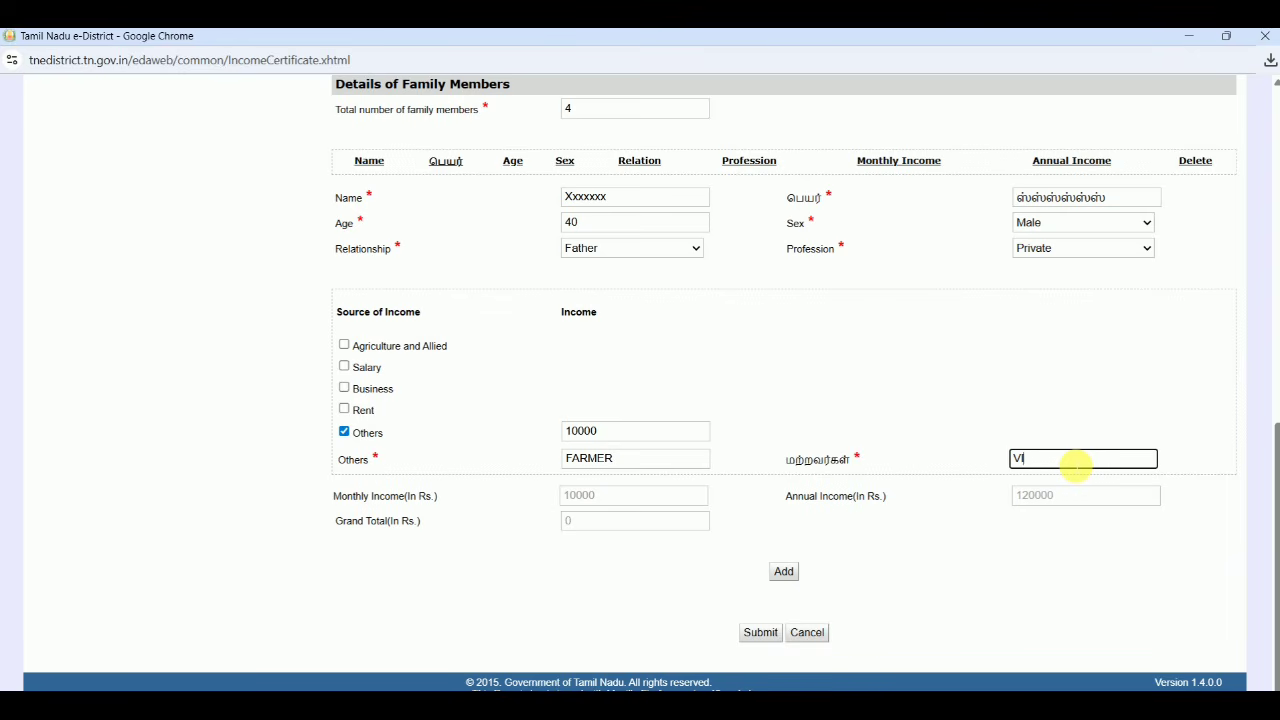
{"action": "type", "text": "VASAYI"}
{"action": "key", "text": "Tab"}
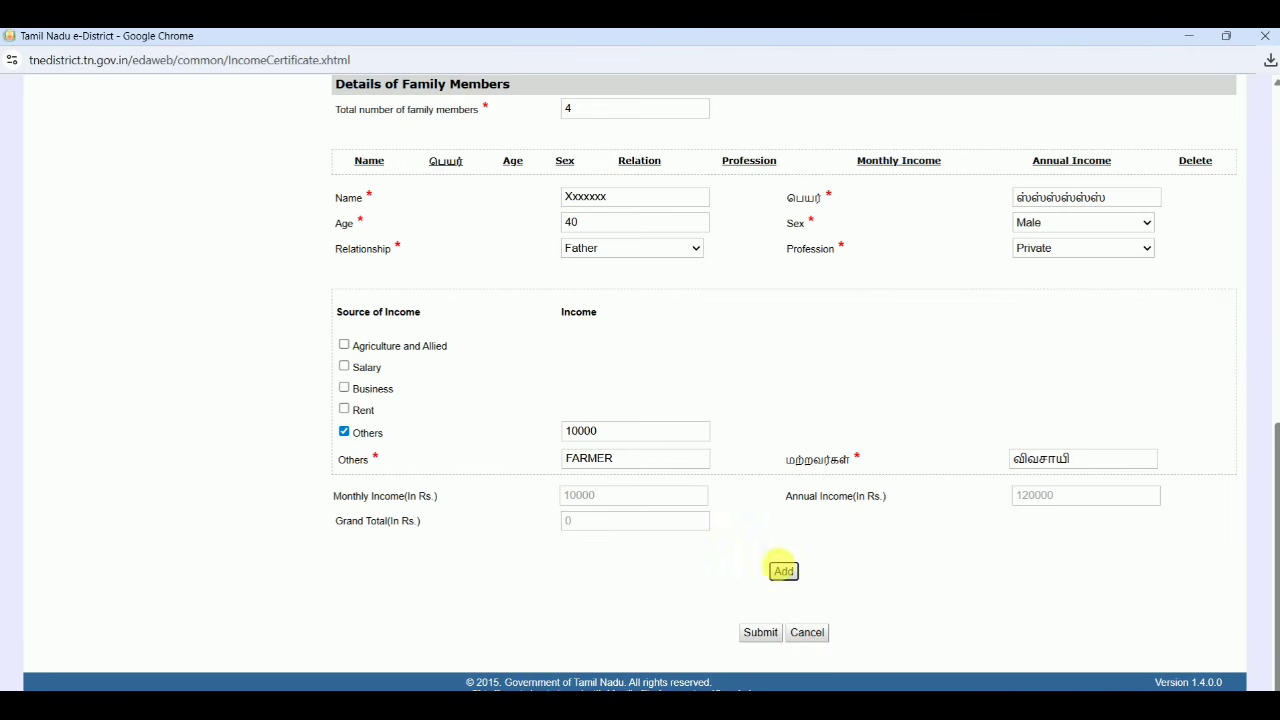
Add the father to the table, then enter the mother's name, Tamil name and age 35
{"action": "left_click", "coordinate": [784, 571]}
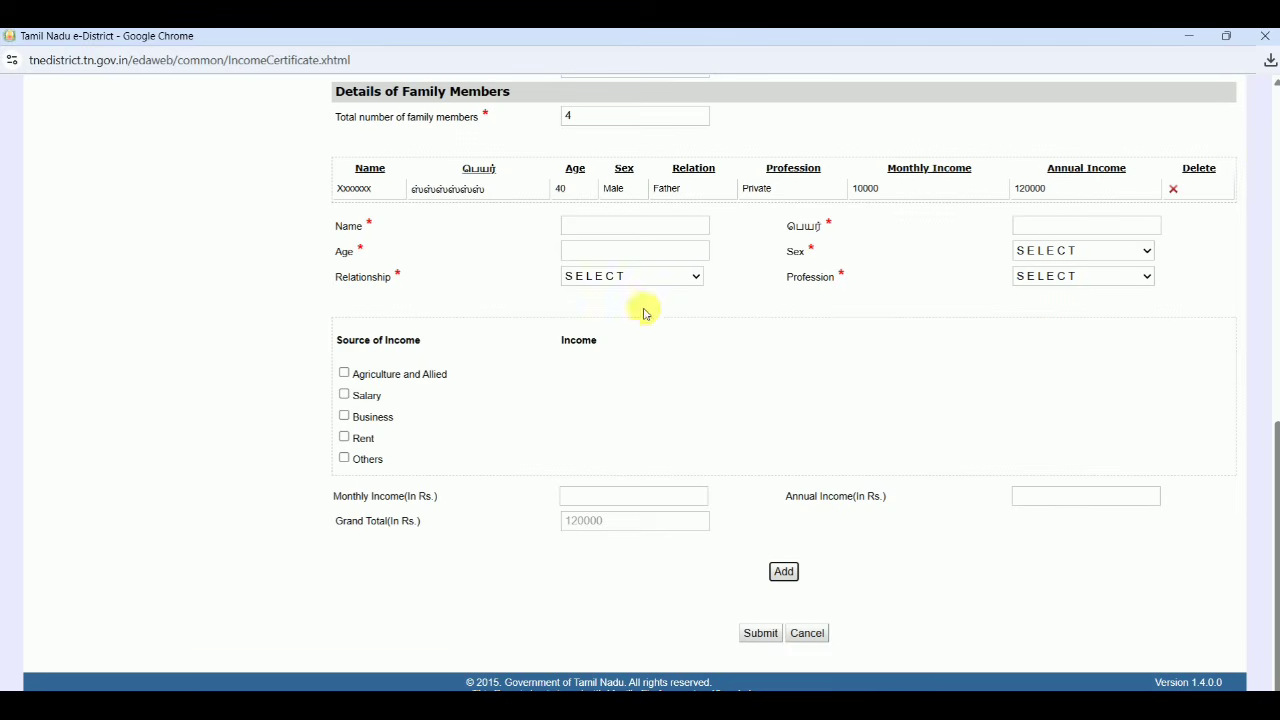
{"action": "left_click", "coordinate": [608, 222]}
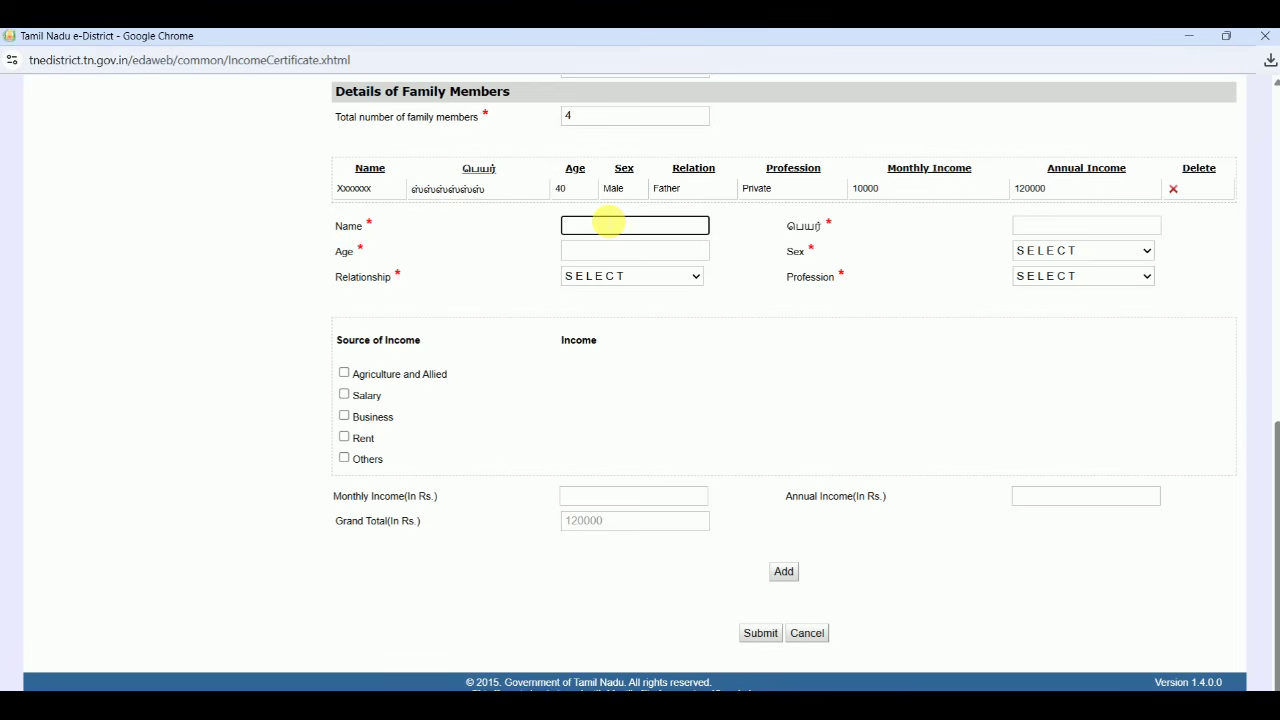
{"action": "type", "text": "XXXXXXX"}
{"action": "left_click", "coordinate": [1095, 221]}
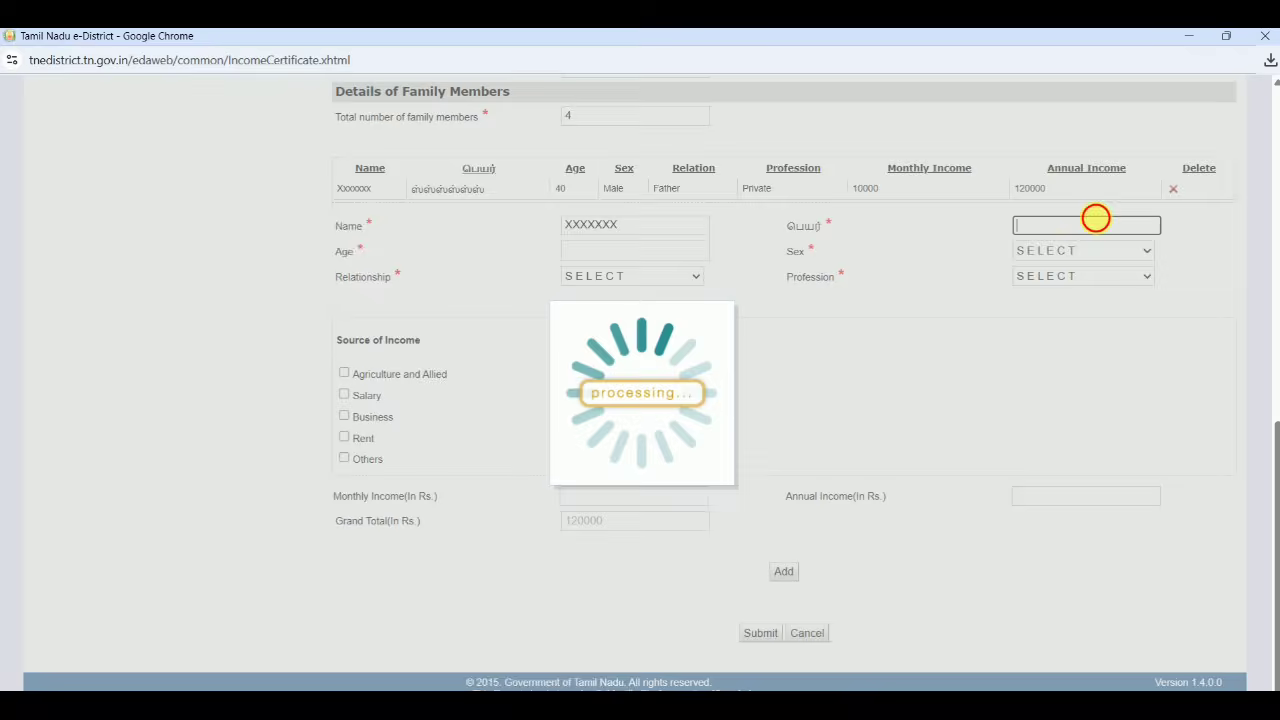
{"action": "type", "text": "35"}
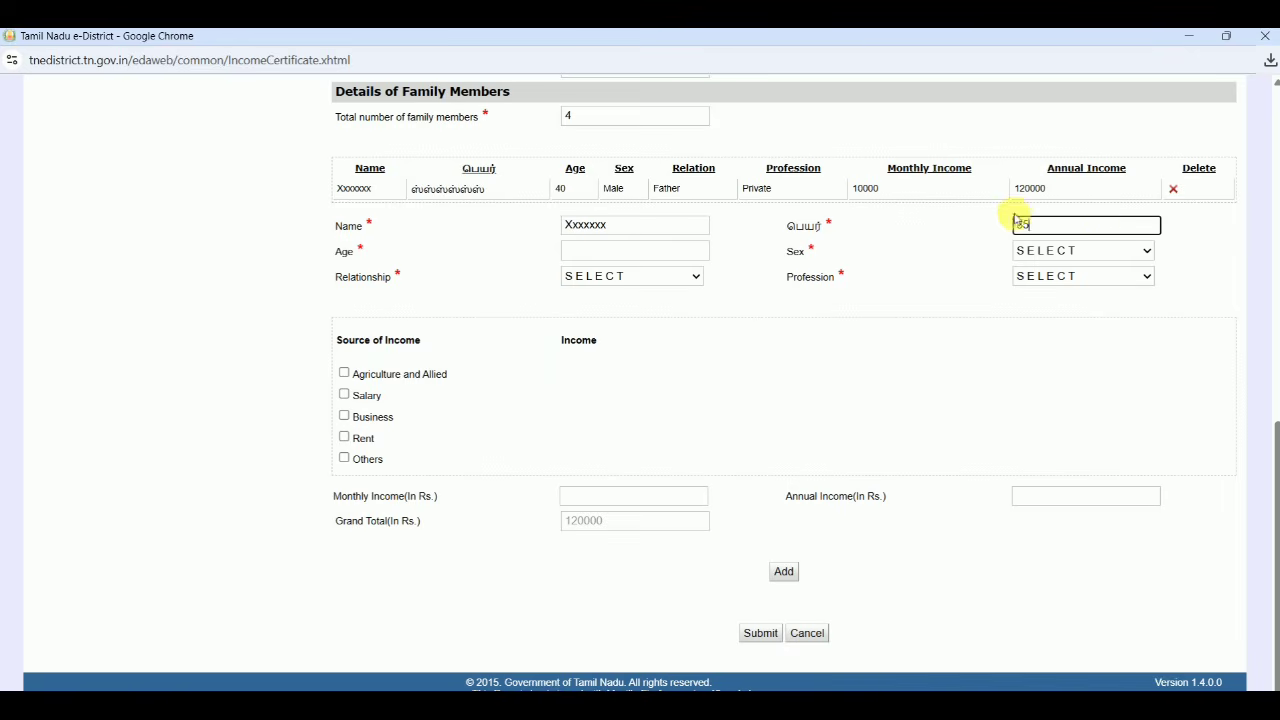
{"action": "key", "text": "BackSpace"}
{"action": "key", "text": "BackSpace"}
{"action": "type", "text": "xxx"}
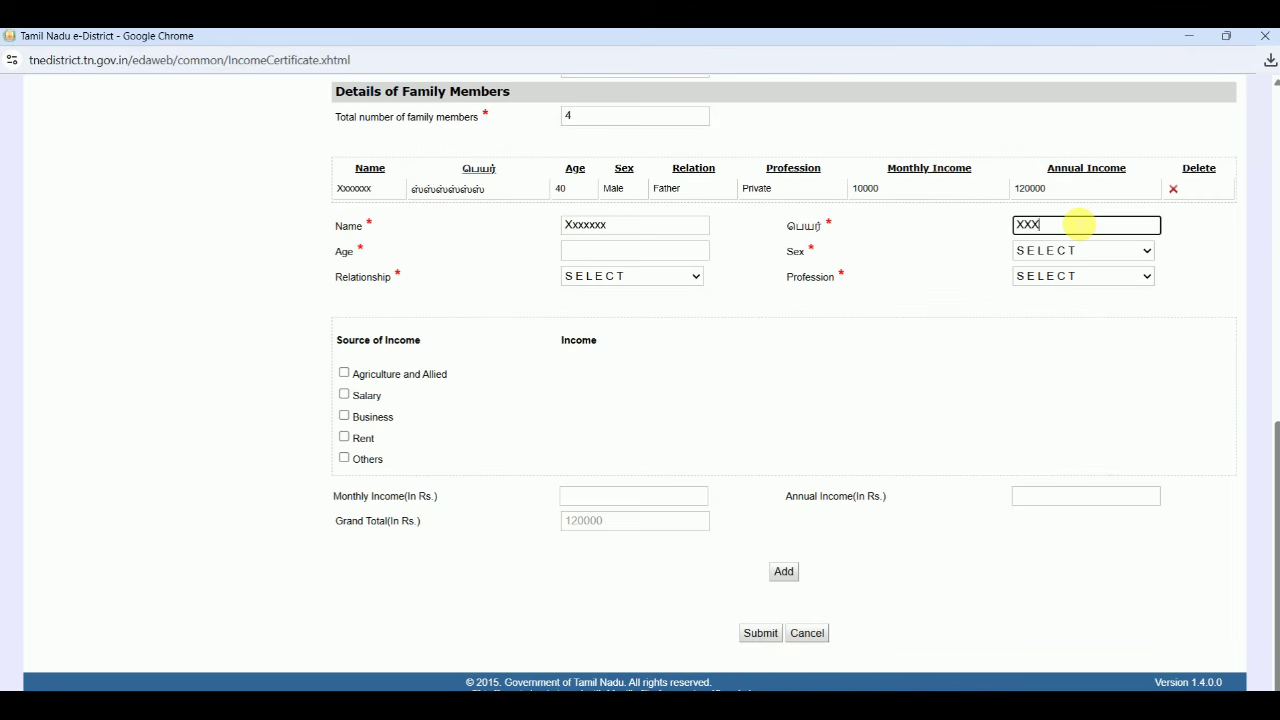
{"action": "key", "text": "Tab"}
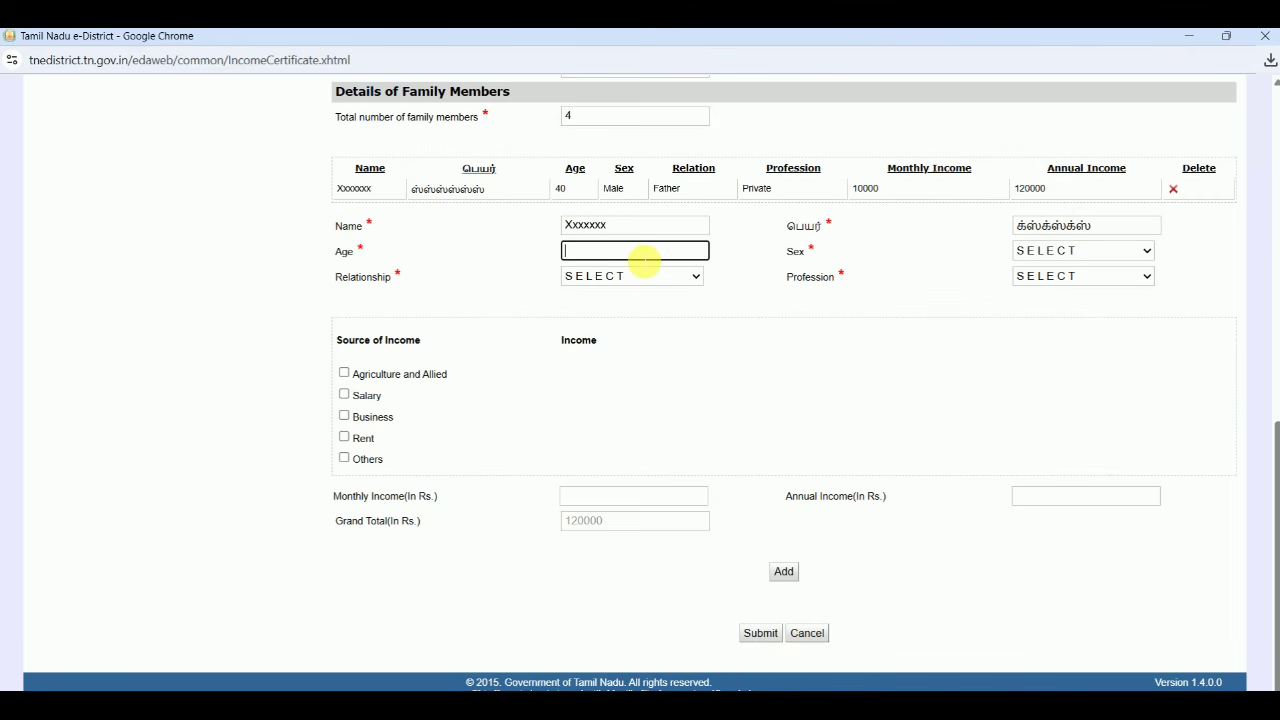
{"action": "type", "text": "35"}
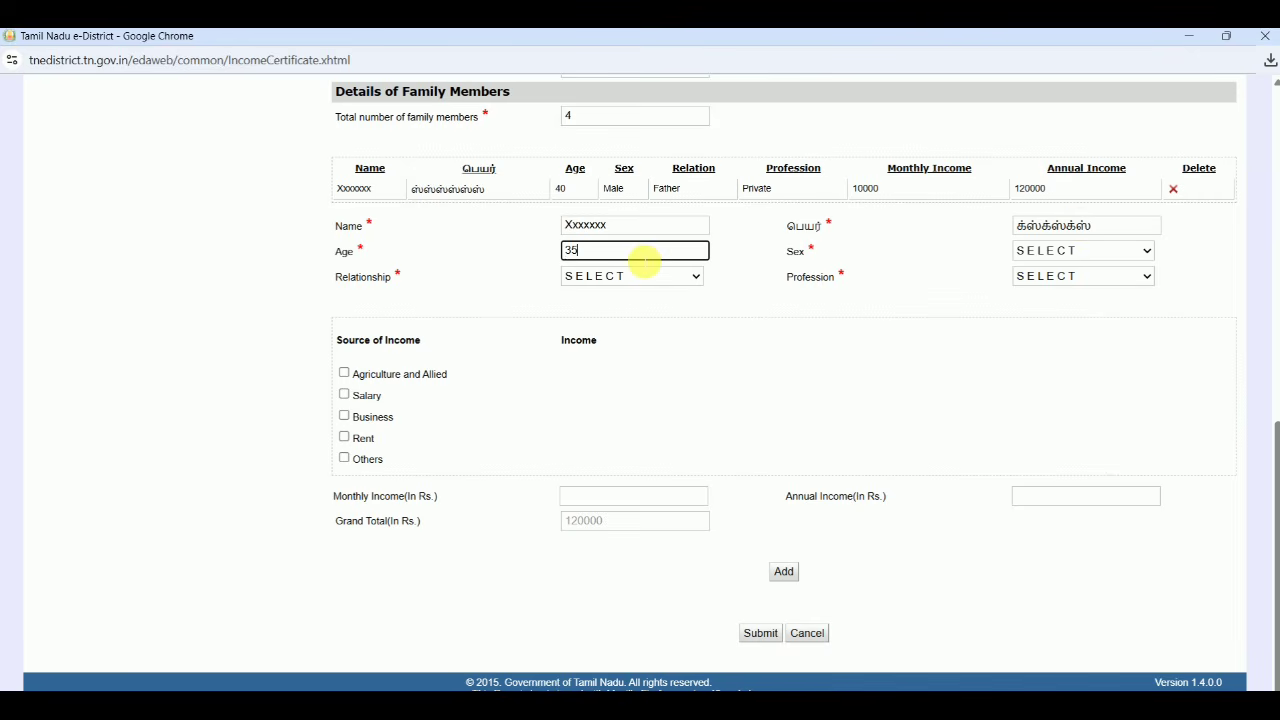
Set the mother as Female, relationship Mother, profession Household/Dependent, and add her
{"action": "left_click", "coordinate": [1043, 250]}
{"action": "left_click", "coordinate": [1042, 293]}
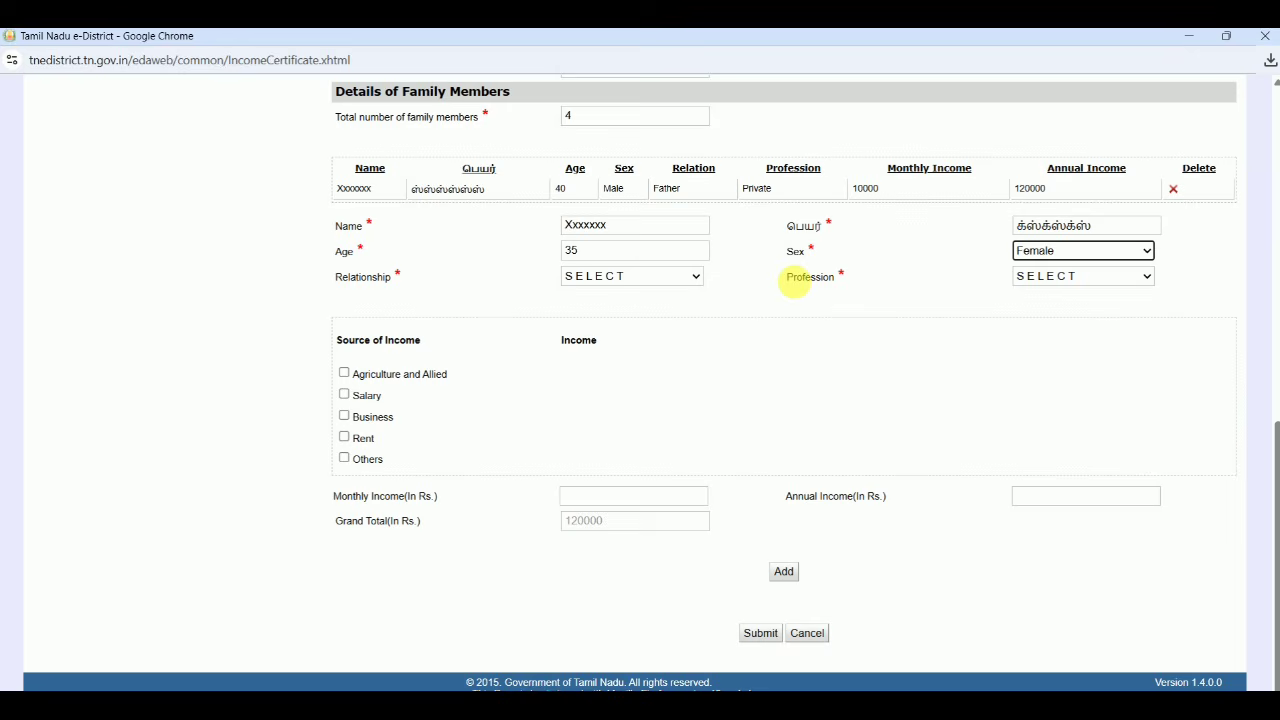
{"action": "left_click", "coordinate": [672, 279]}
{"action": "left_click", "coordinate": [608, 336]}
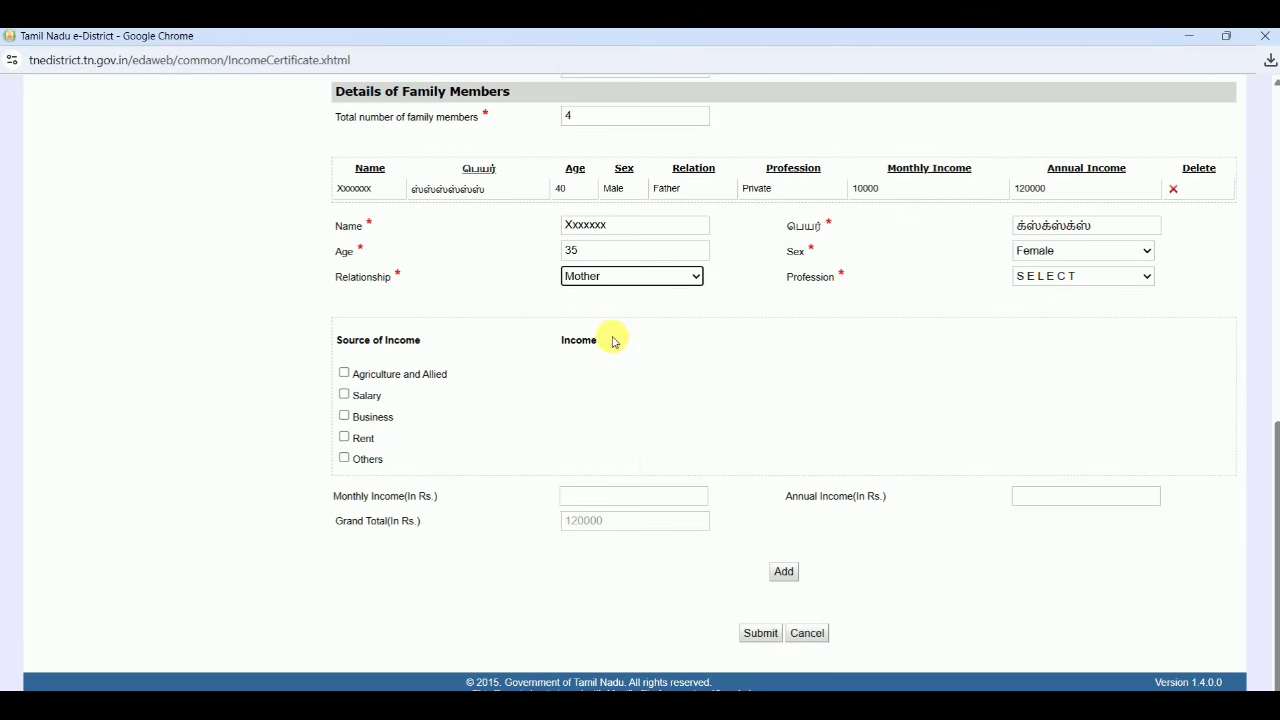
{"action": "left_click", "coordinate": [1047, 288]}
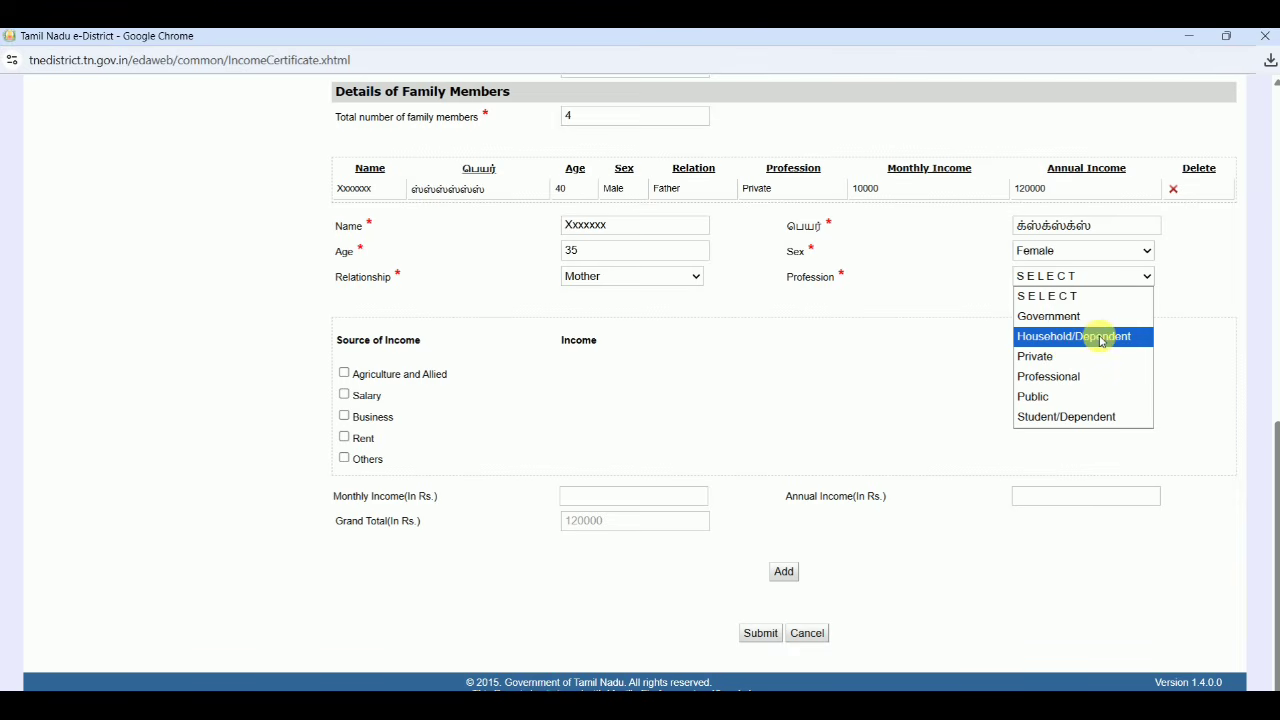
{"action": "left_click", "coordinate": [1067, 340]}
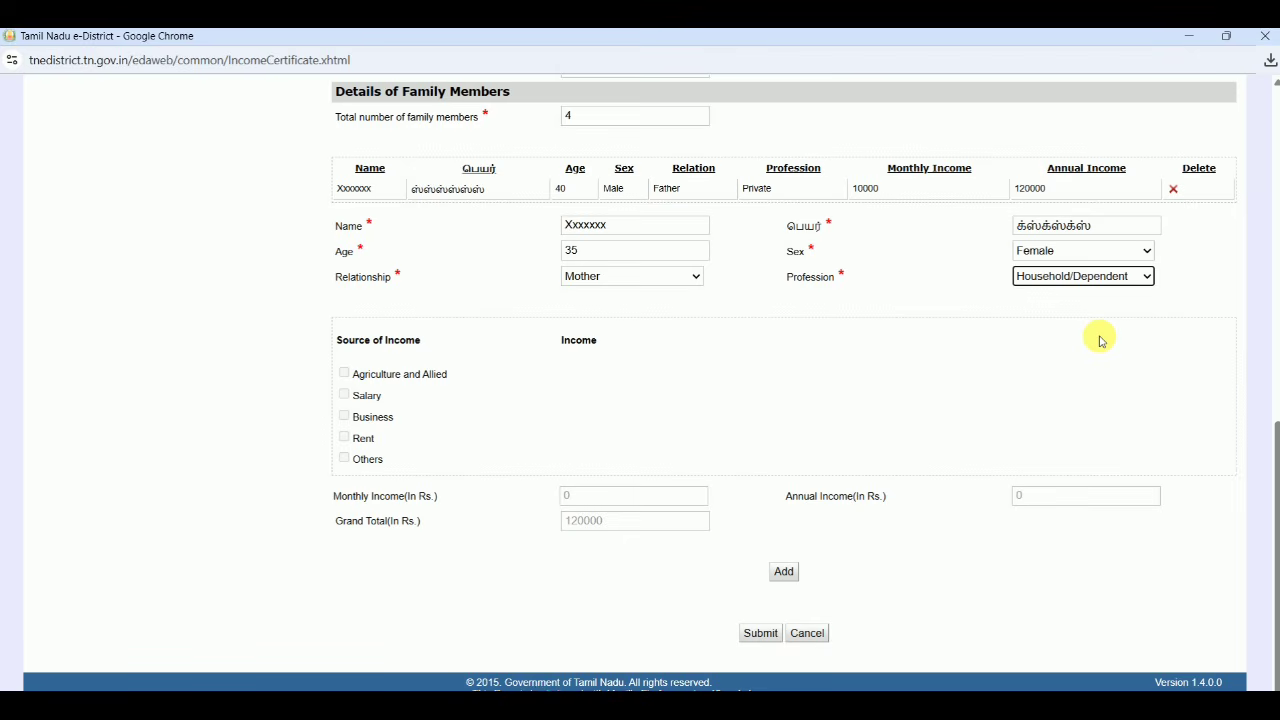
{"action": "left_click", "coordinate": [784, 572]}
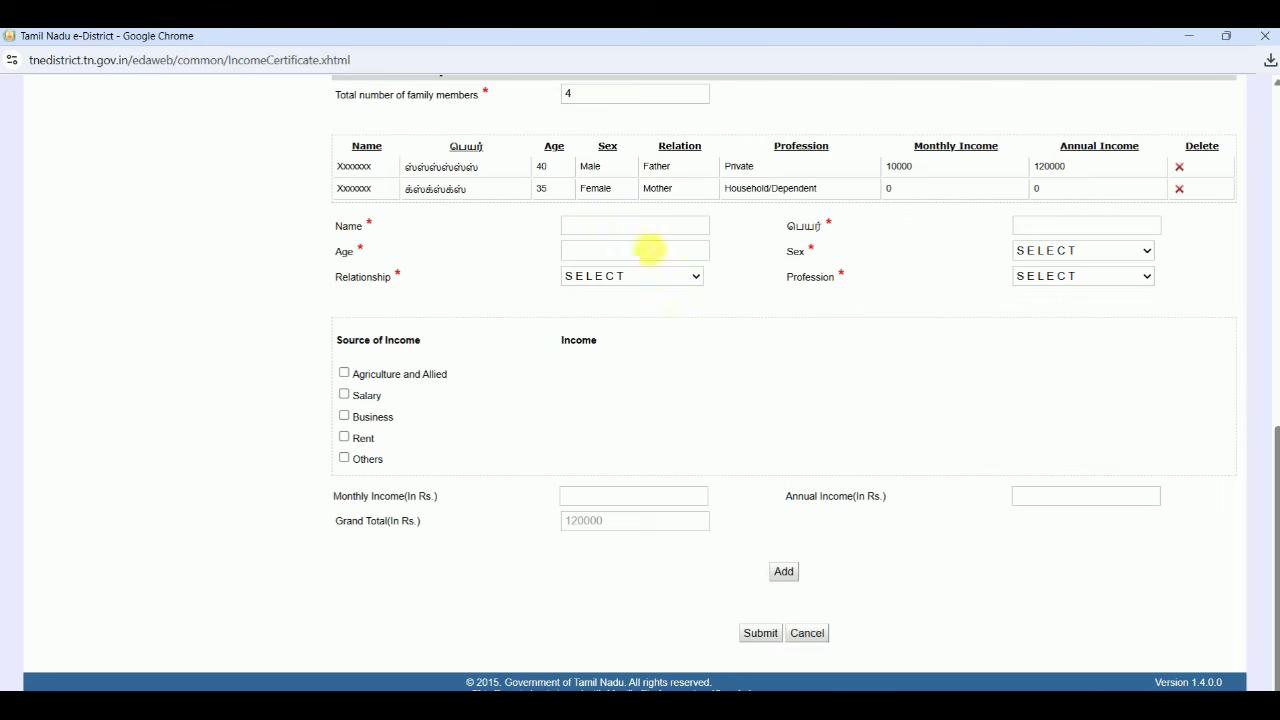
Enter the third member's name, Tamil name and age 30
{"action": "left_click", "coordinate": [638, 230]}
{"action": "type", "text": "XXXXXX"}
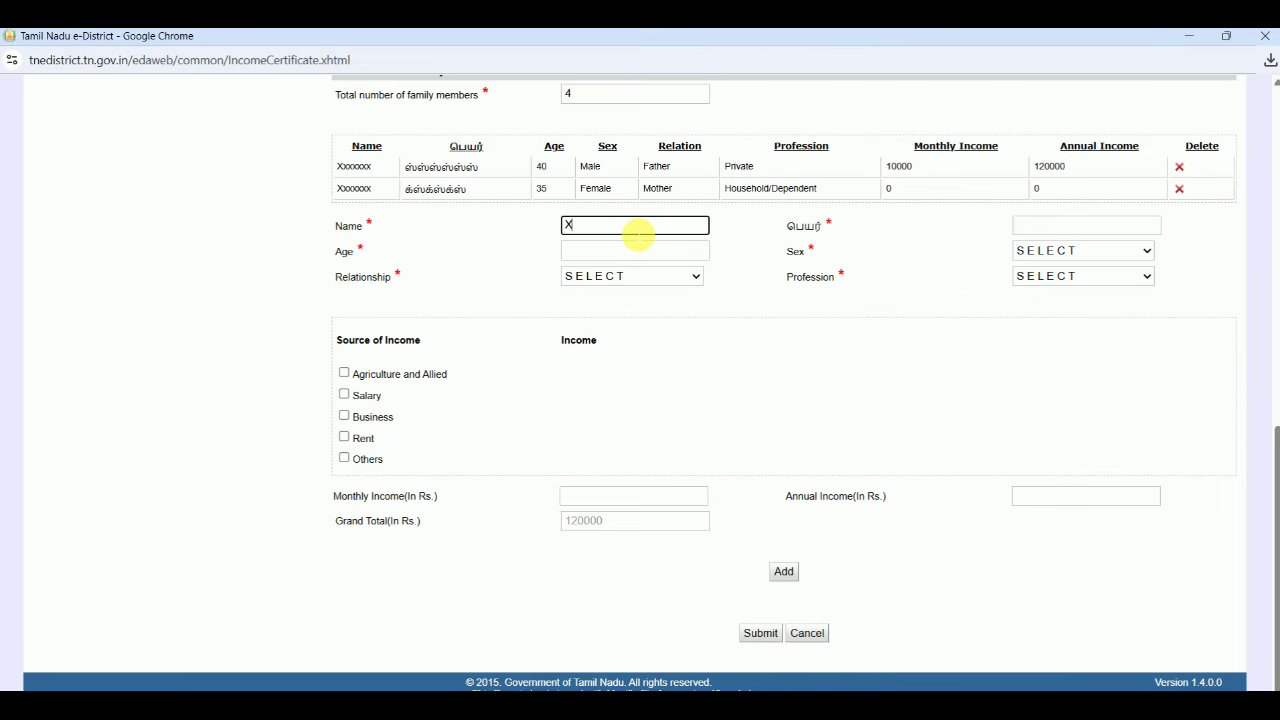
{"action": "left_click", "coordinate": [1095, 226]}
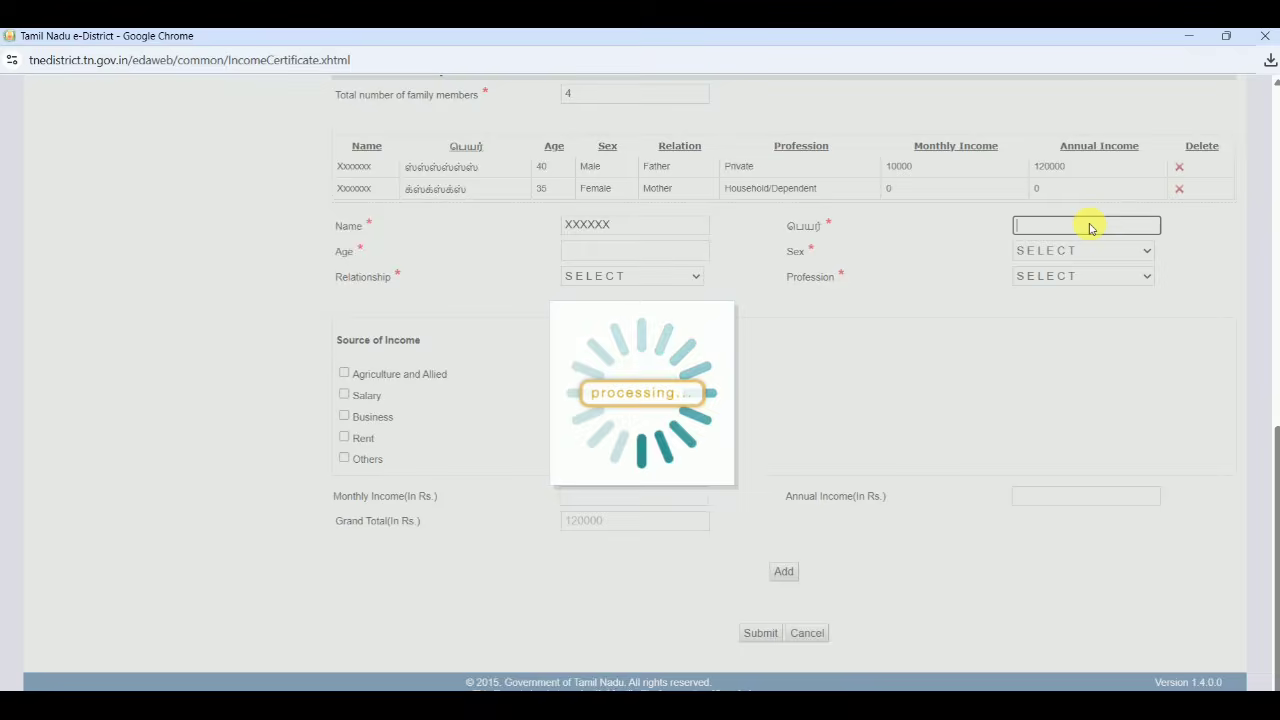
{"action": "type", "text": "XXXXXX"}
{"action": "key", "text": "Tab"}
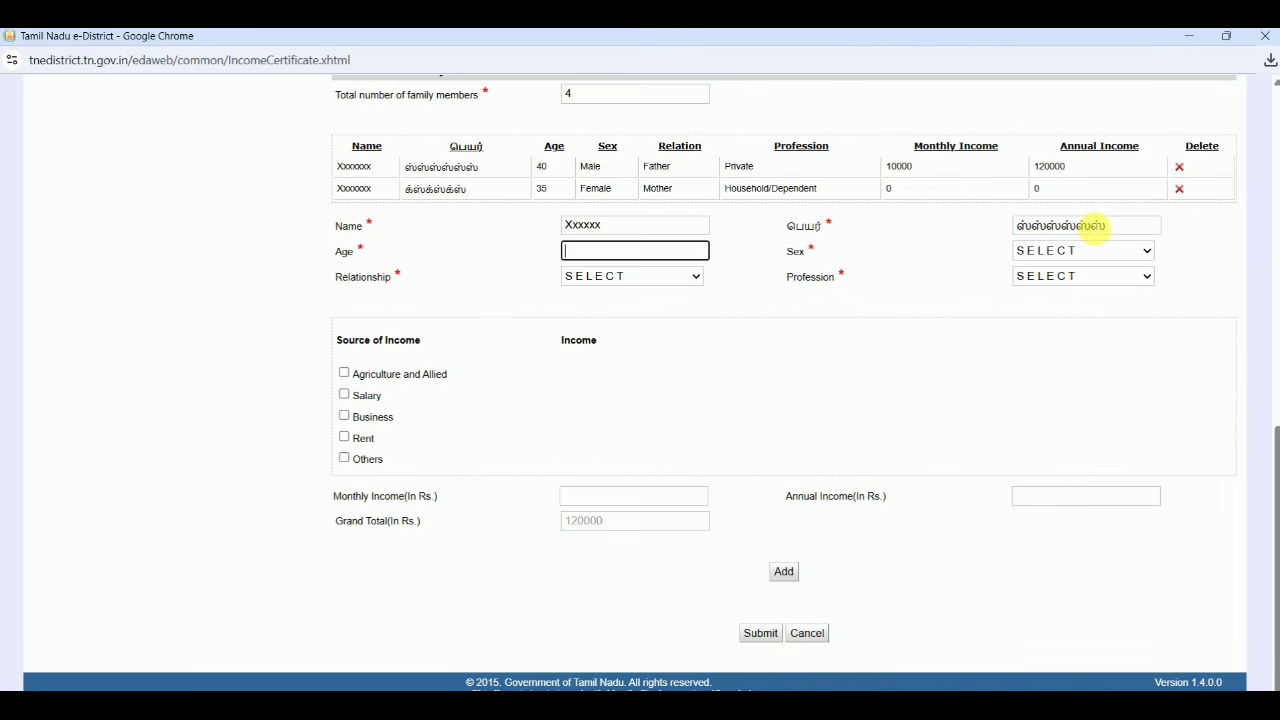
{"action": "type", "text": "30"}
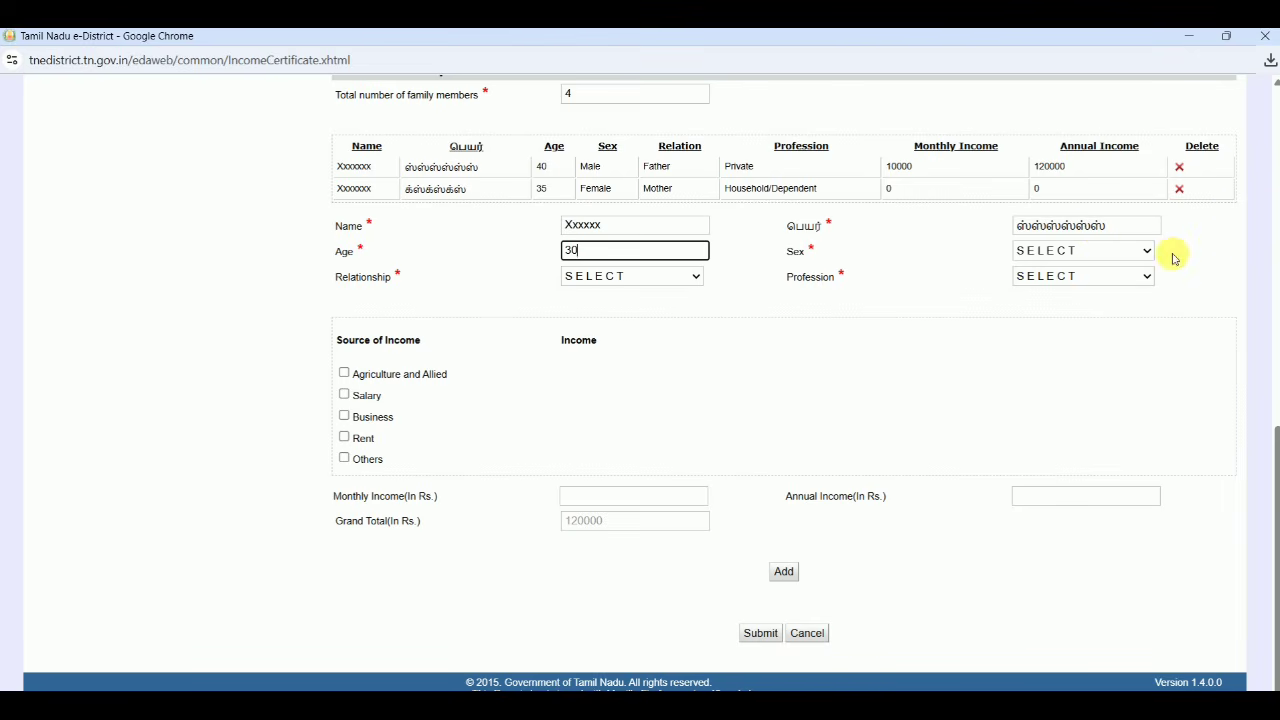
Set him as Male, Elder Brother, Student/Dependent, and add him to the table
{"action": "left_click", "coordinate": [1120, 251]}
{"action": "left_click", "coordinate": [1030, 310]}
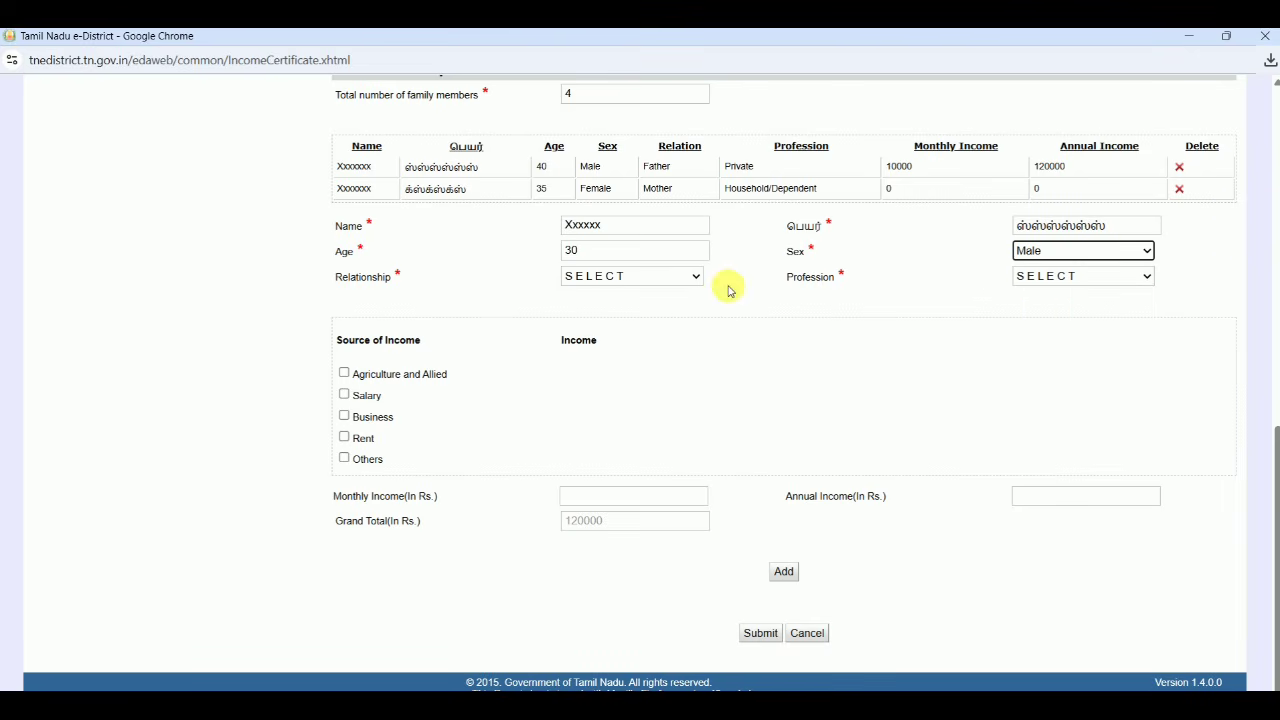
{"action": "left_click", "coordinate": [650, 289]}
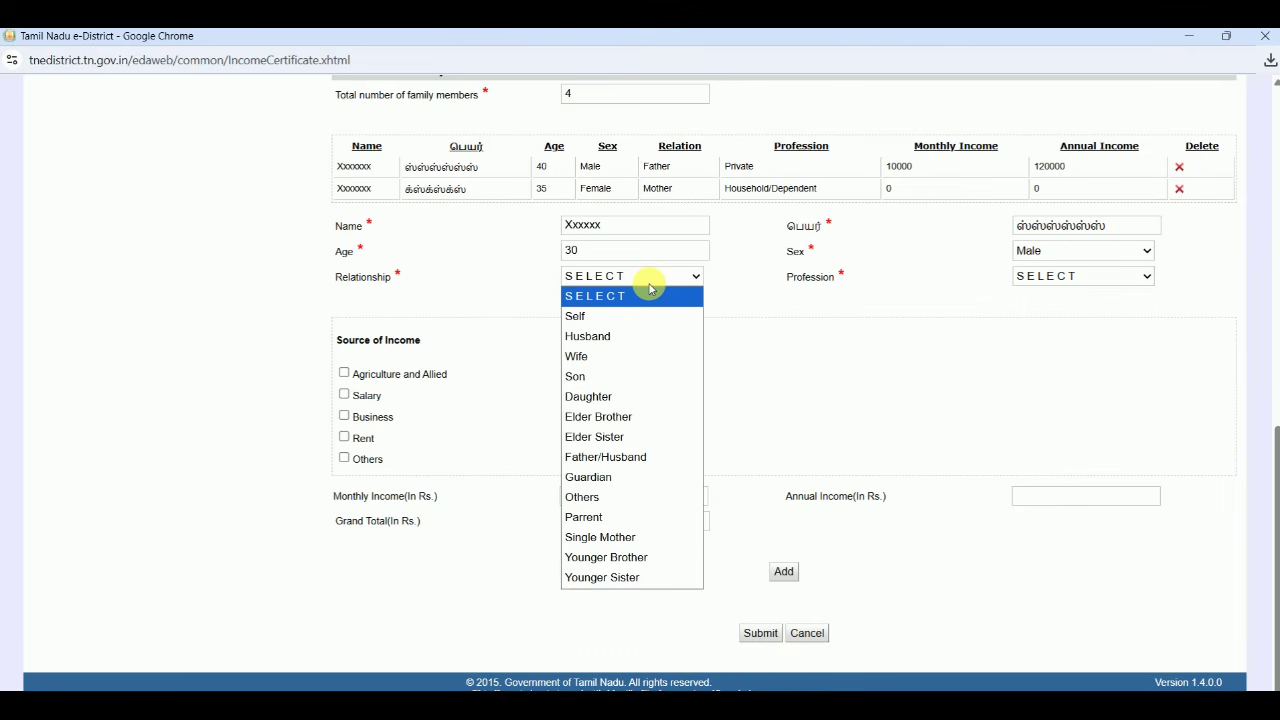
{"action": "left_click", "coordinate": [640, 420]}
{"action": "left_click", "coordinate": [1107, 280]}
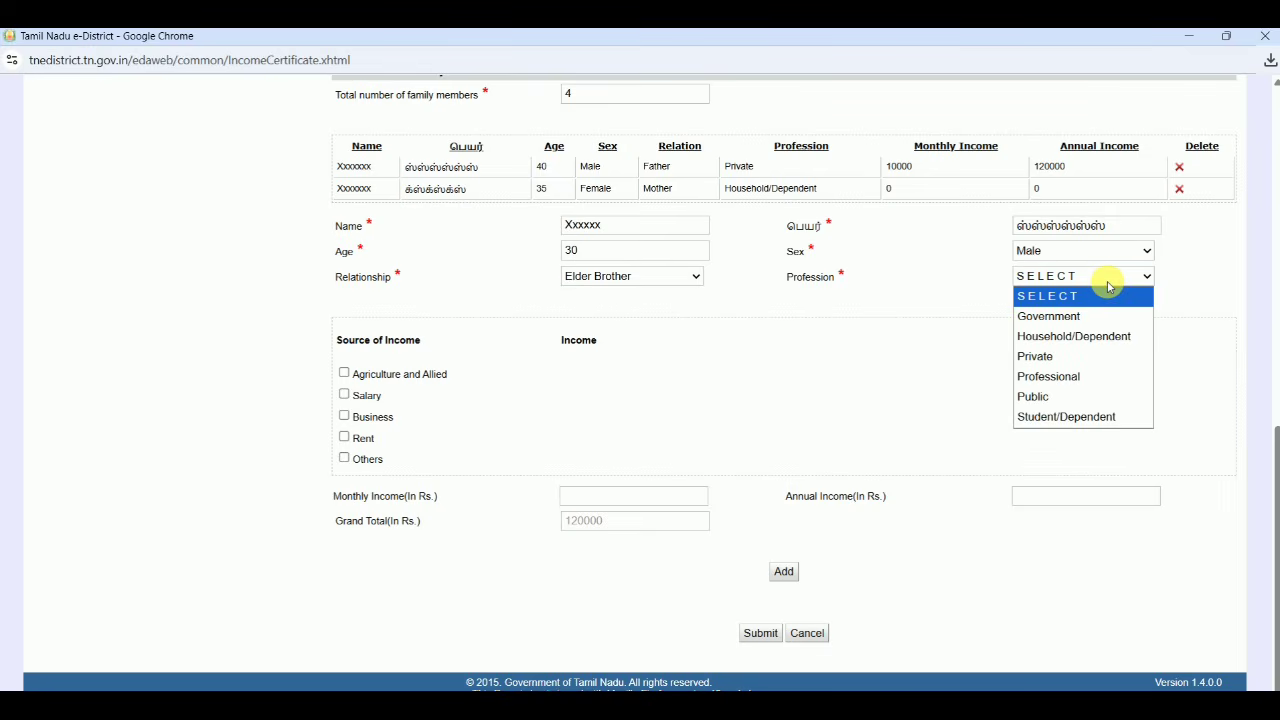
{"action": "left_click", "coordinate": [1077, 415]}
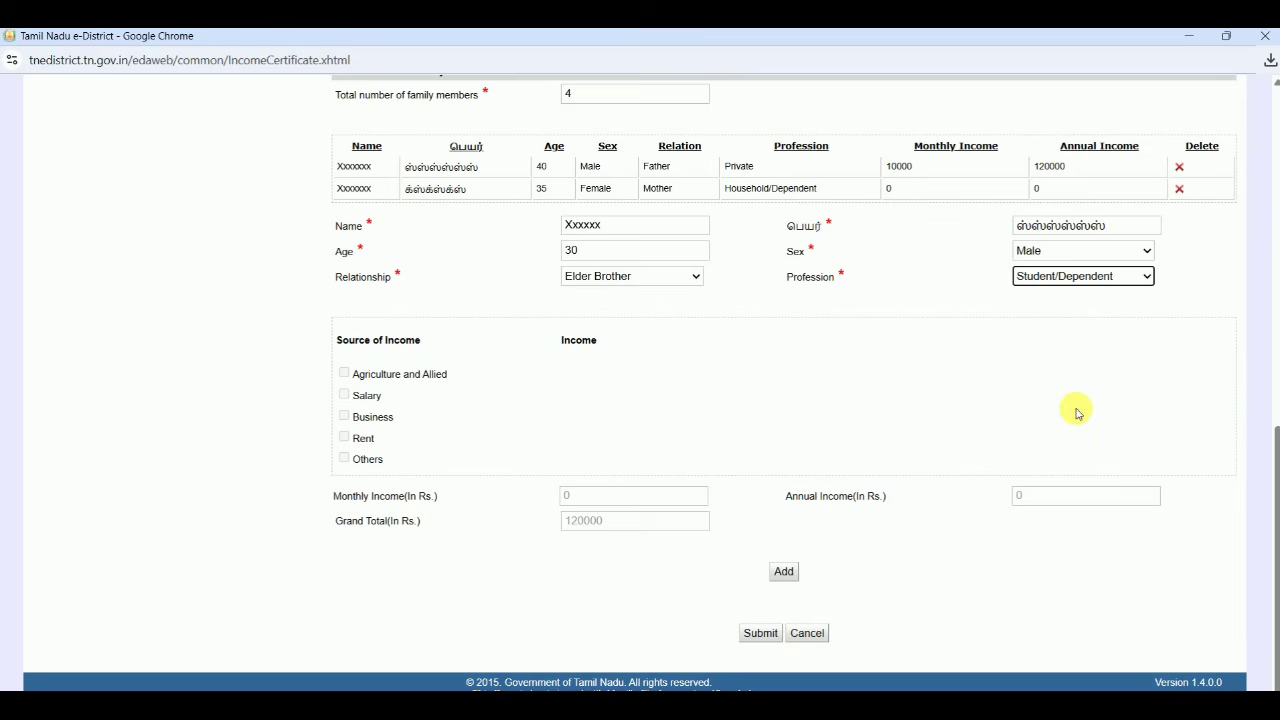
{"action": "left_click", "coordinate": [787, 572]}
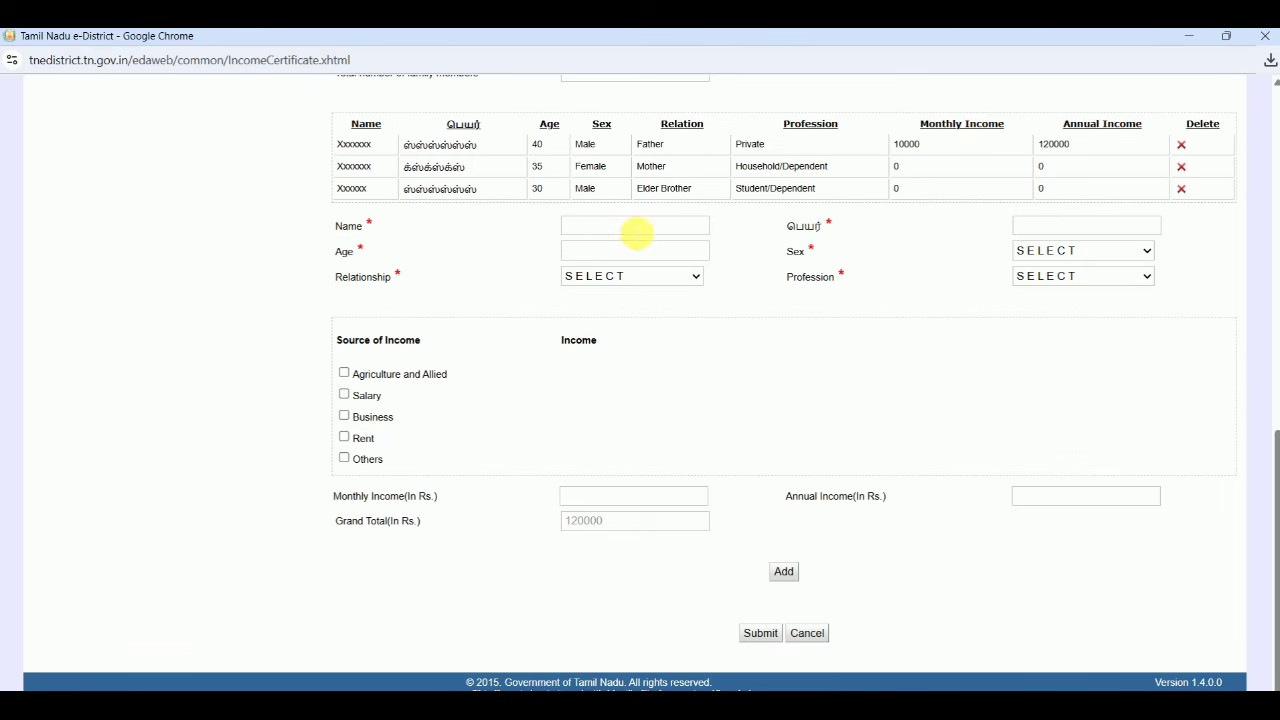
Enter the fourth member's name, Tamil name and age 25
{"action": "left_click", "coordinate": [643, 228]}
{"action": "type", "text": "XXXXXXXX"}
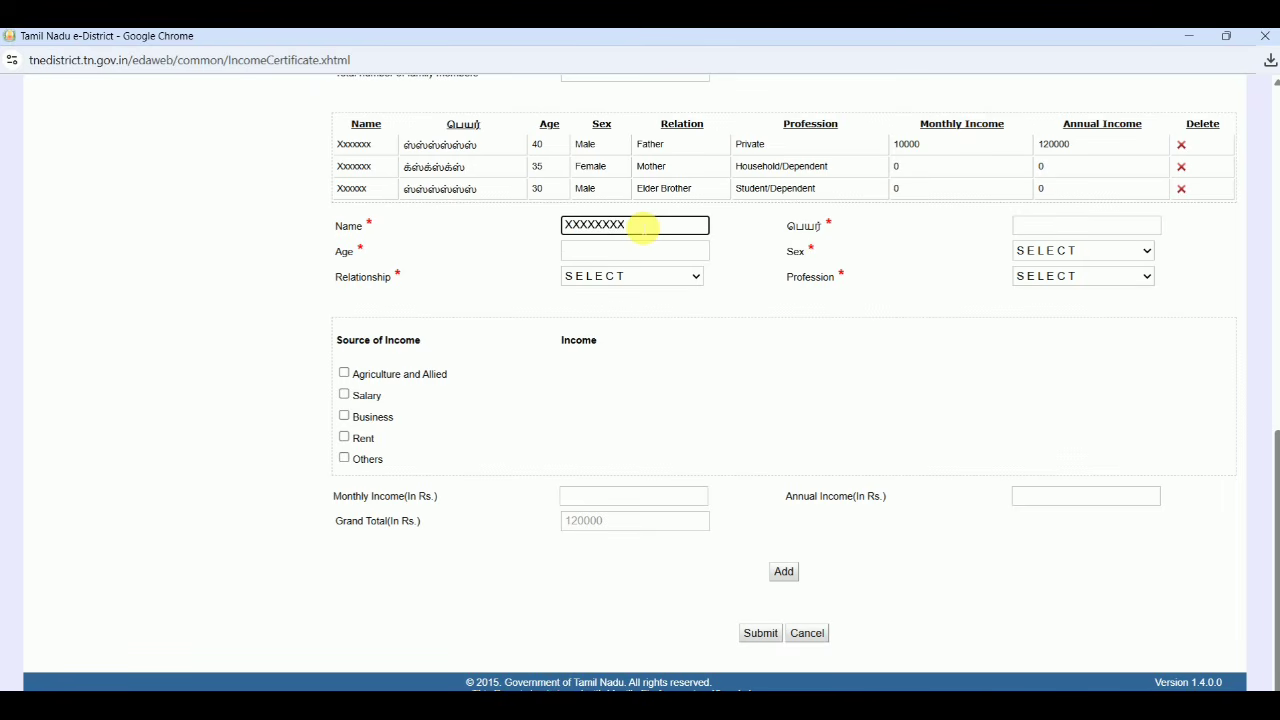
{"action": "left_click", "coordinate": [1064, 224]}
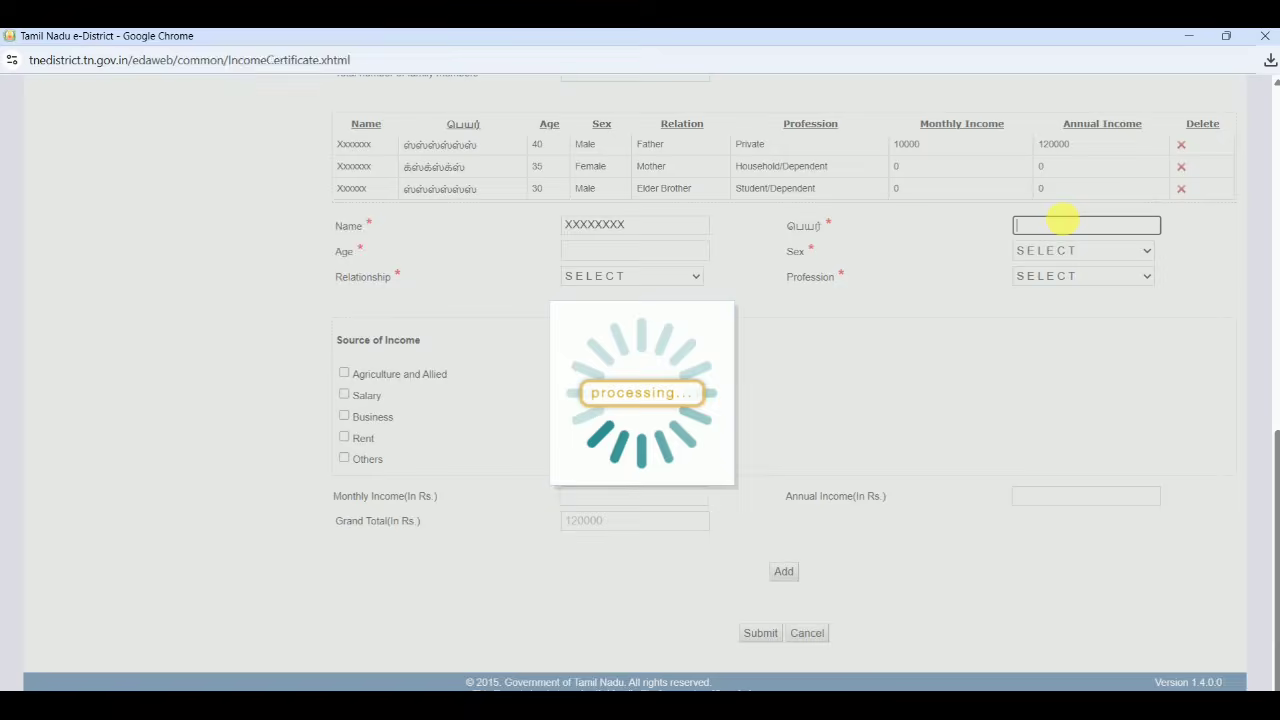
{"action": "type", "text": "CCCC"}
{"action": "key", "text": "Tab"}
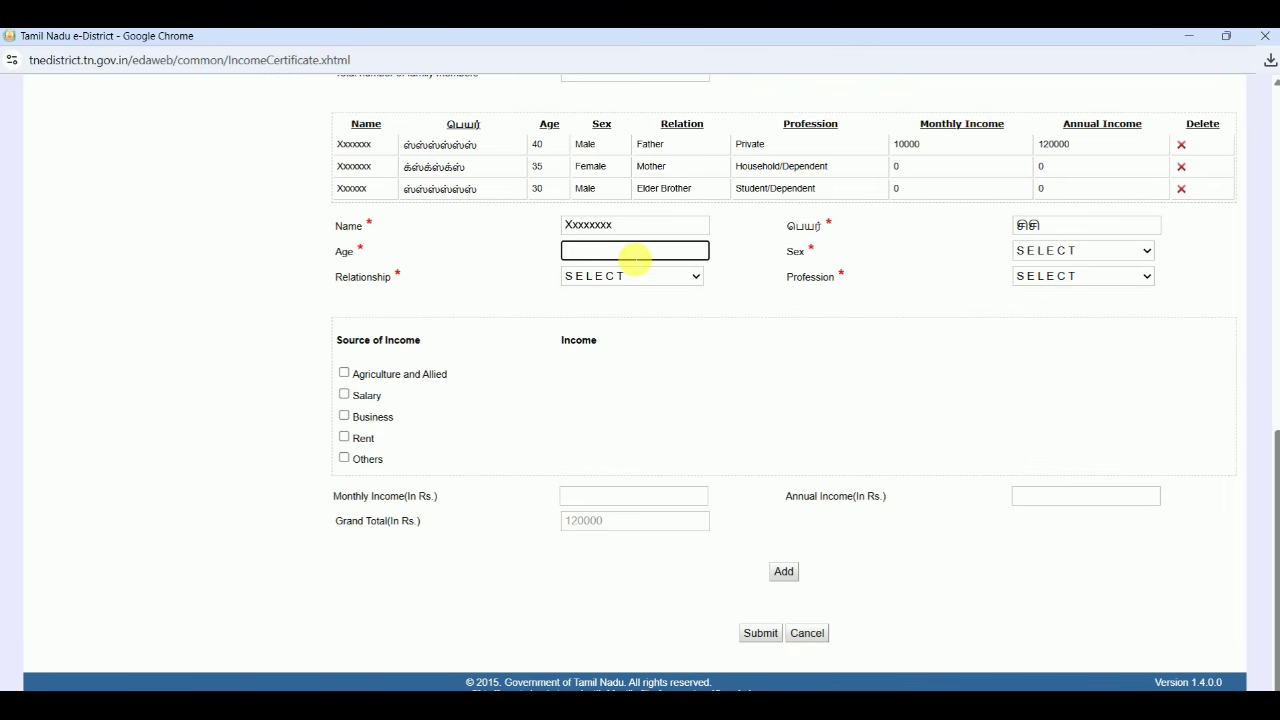
{"action": "type", "text": "25"}
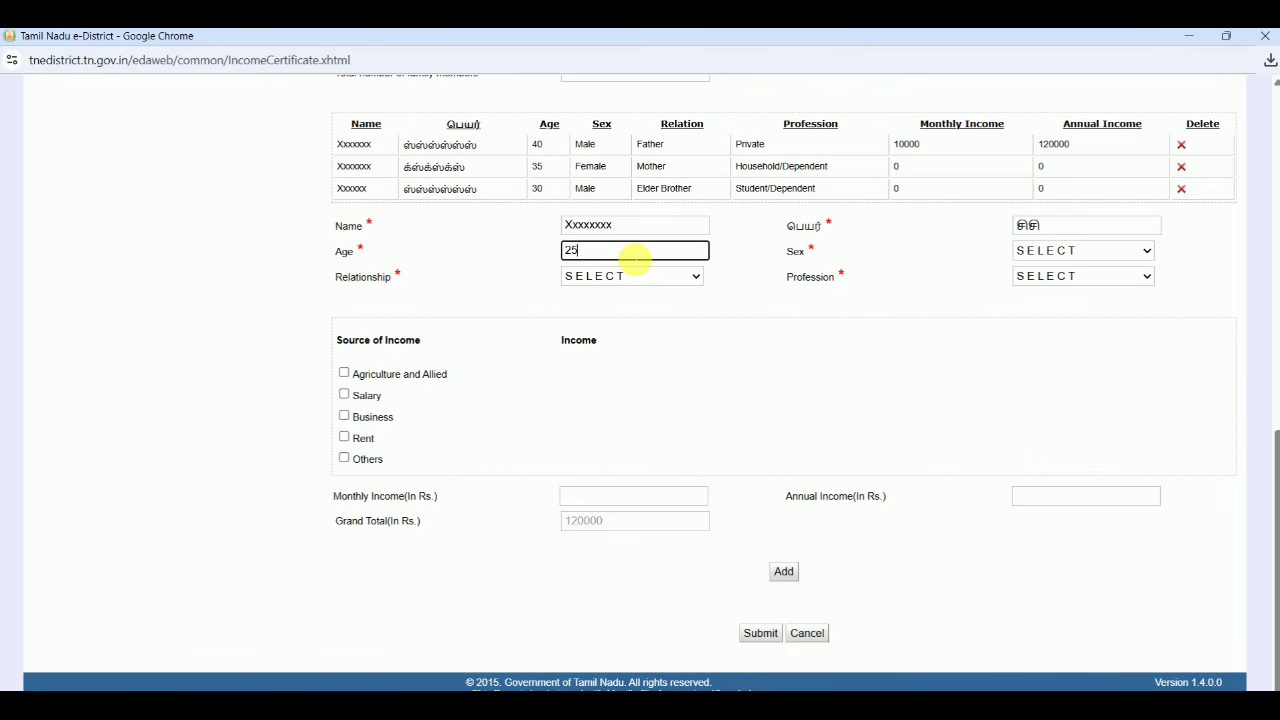
Set this member as Male, relationship Self, Student/Dependent, and add the row
{"action": "left_click", "coordinate": [1036, 253]}
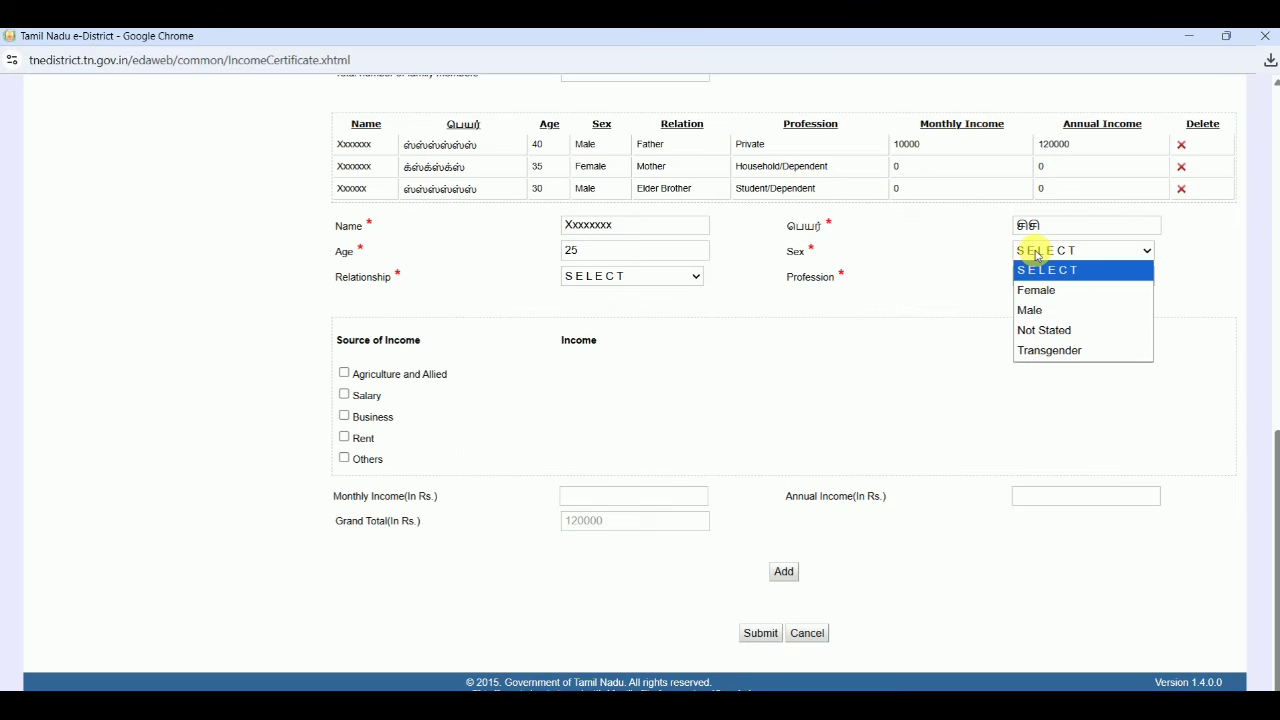
{"action": "left_click", "coordinate": [1048, 310]}
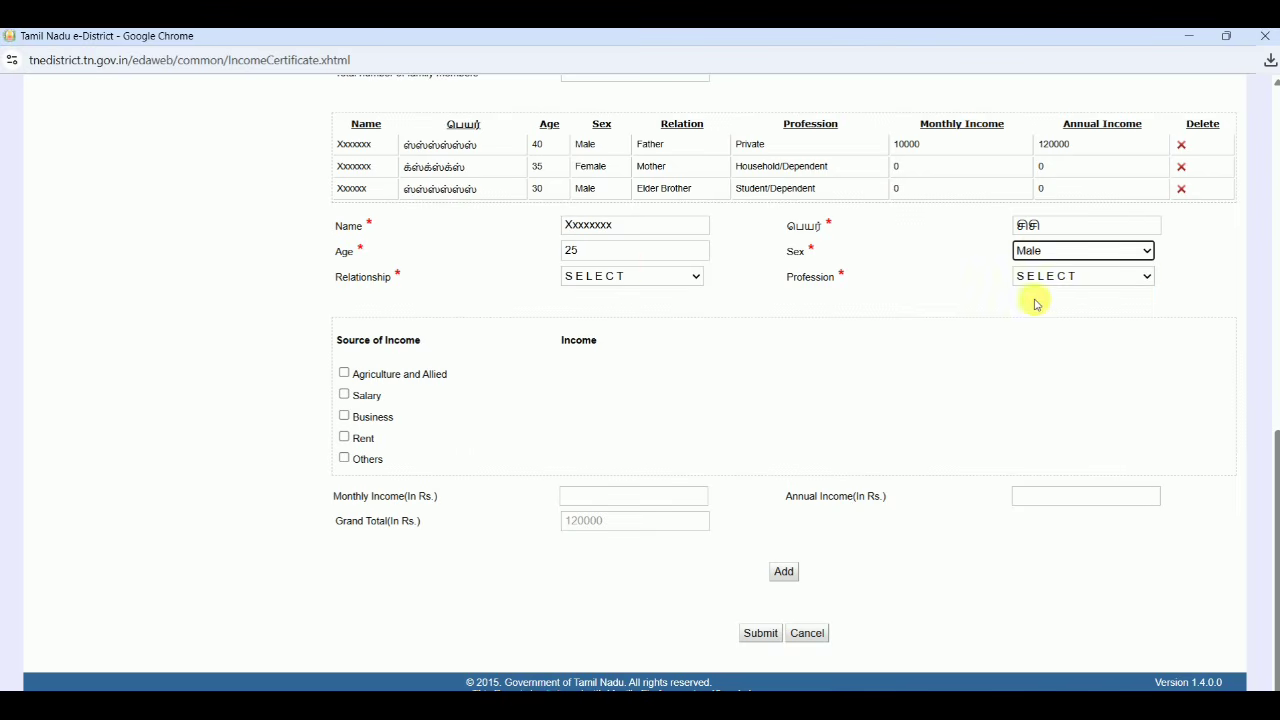
{"action": "left_click", "coordinate": [619, 279]}
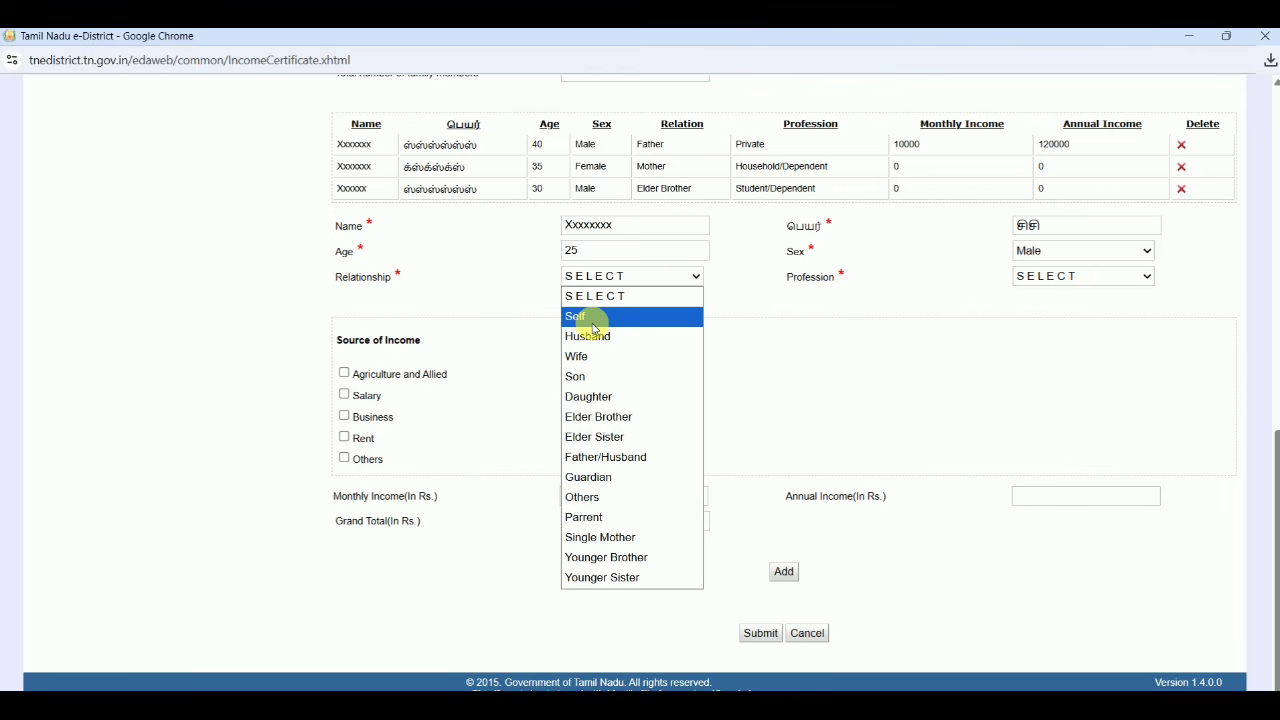
{"action": "left_click", "coordinate": [594, 322]}
{"action": "left_click", "coordinate": [1076, 280]}
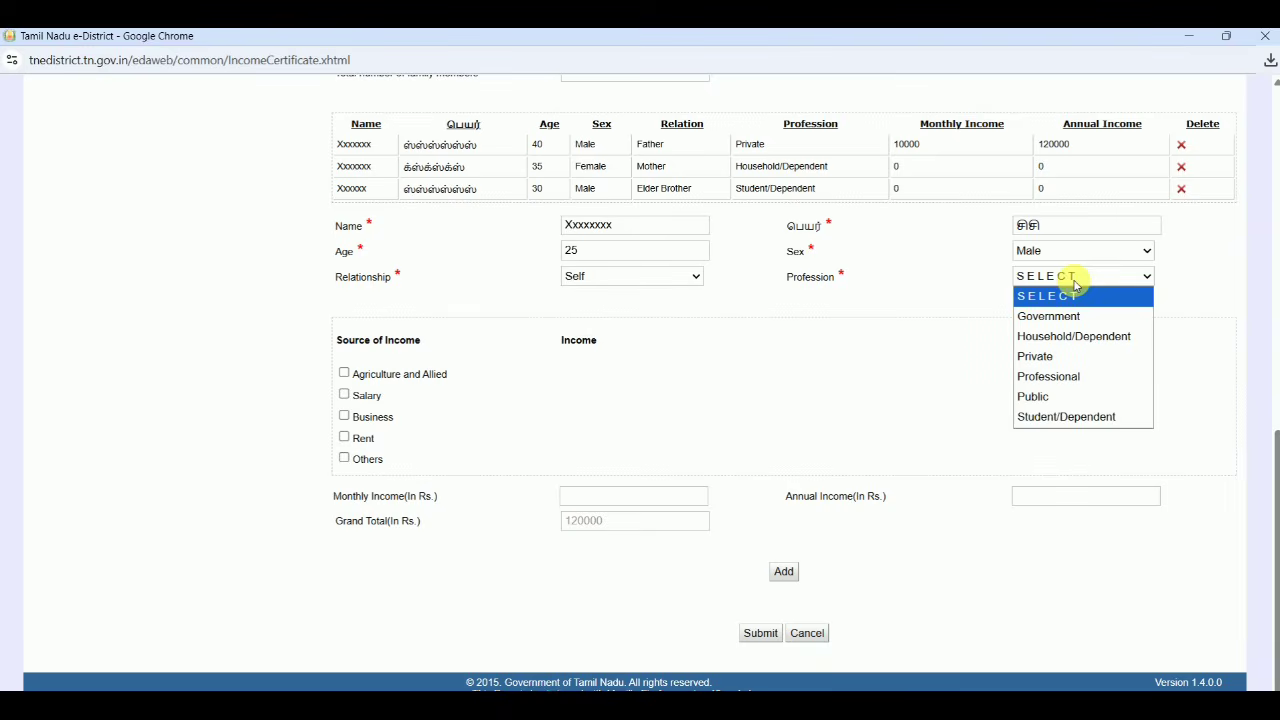
{"action": "left_click", "coordinate": [1058, 418]}
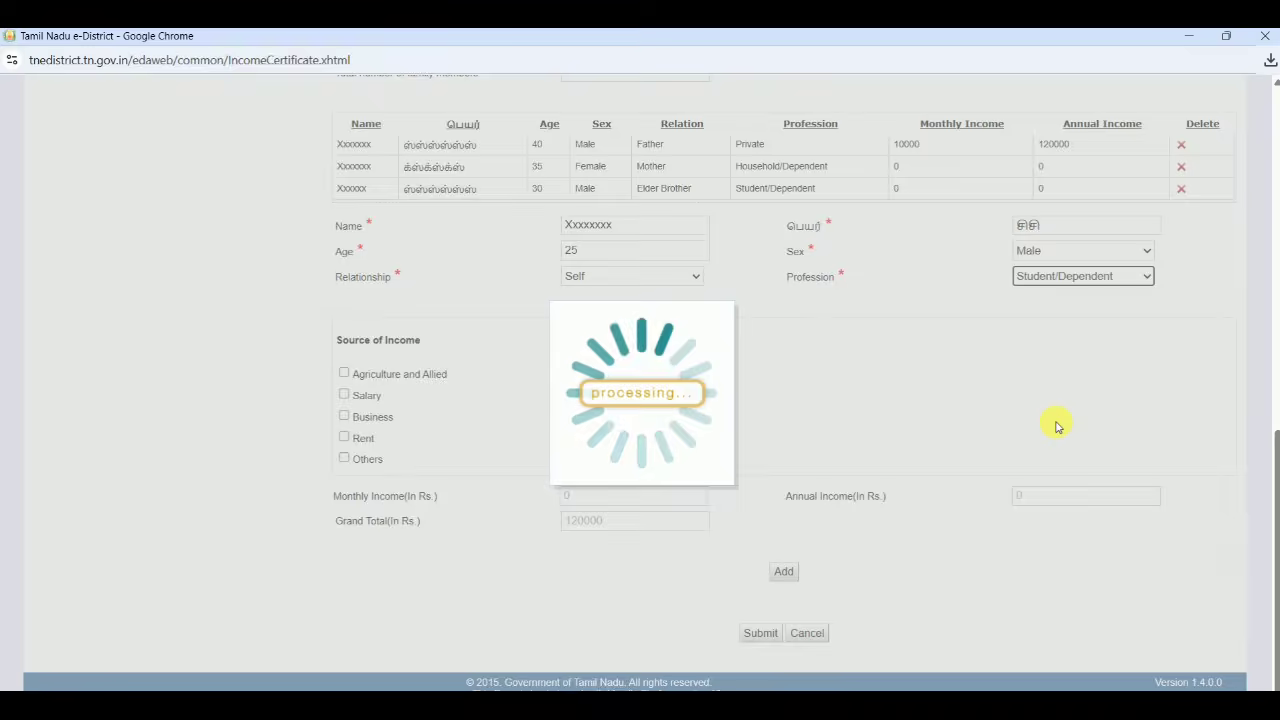
{"action": "left_click", "coordinate": [785, 572]}
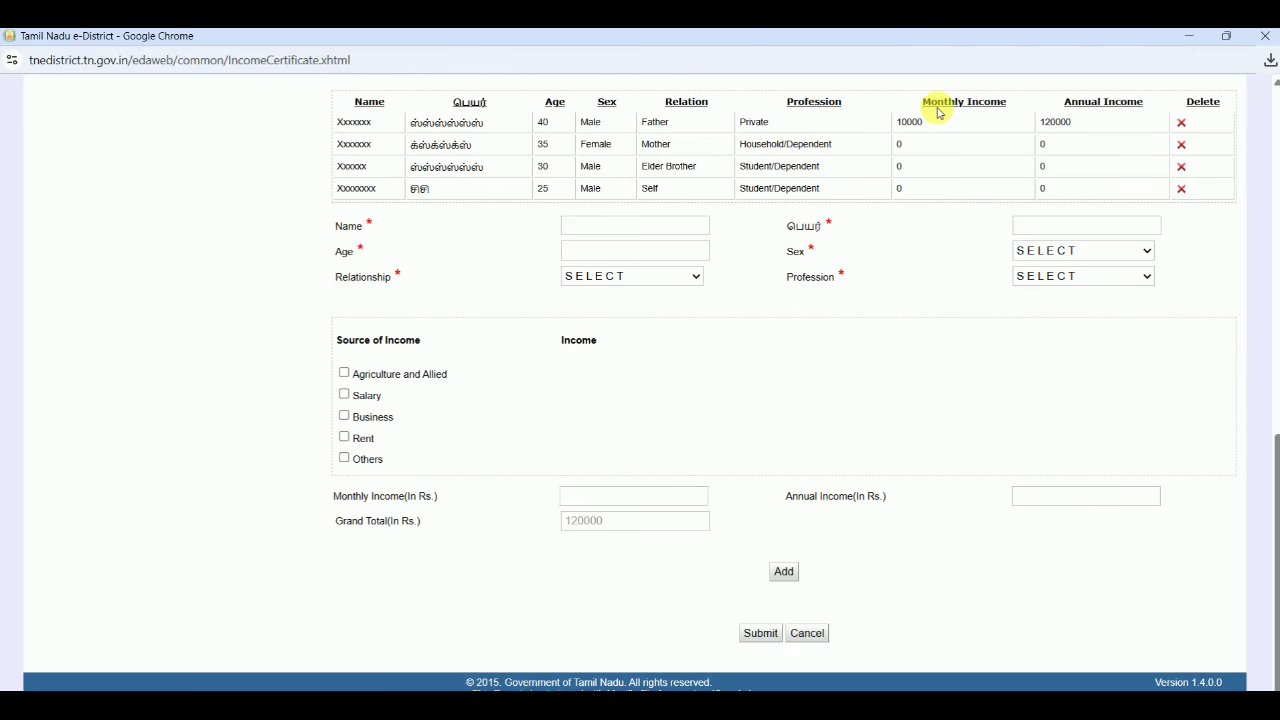
Submit the family details and choose Applicant Photo as the document type
{"action": "left_click", "coordinate": [760, 636]}
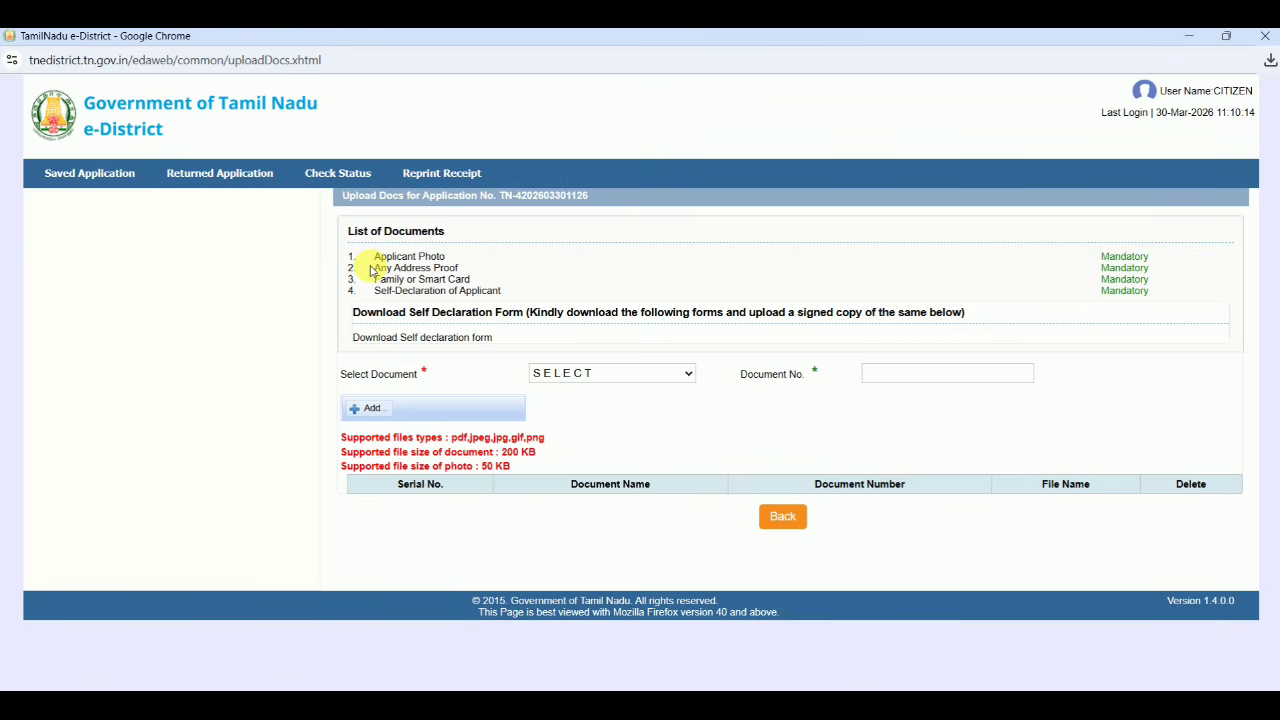
{"action": "left_click", "coordinate": [632, 376]}
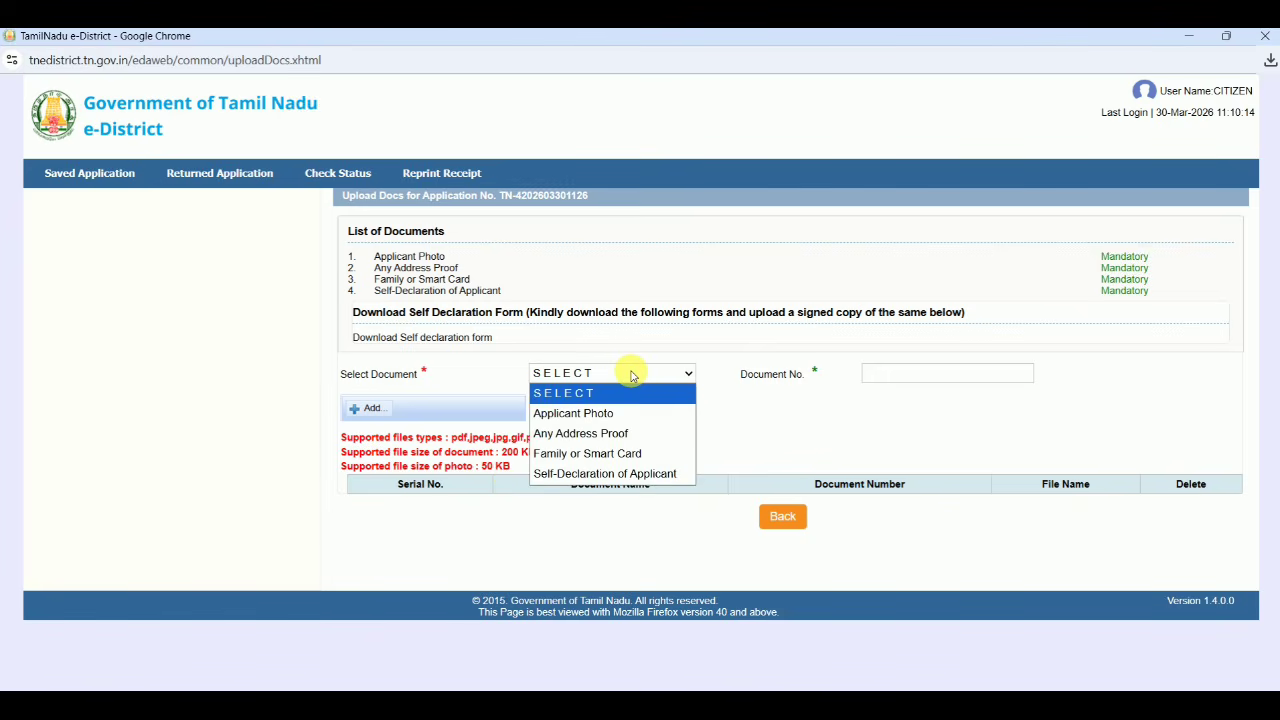
{"action": "left_click", "coordinate": [594, 413]}
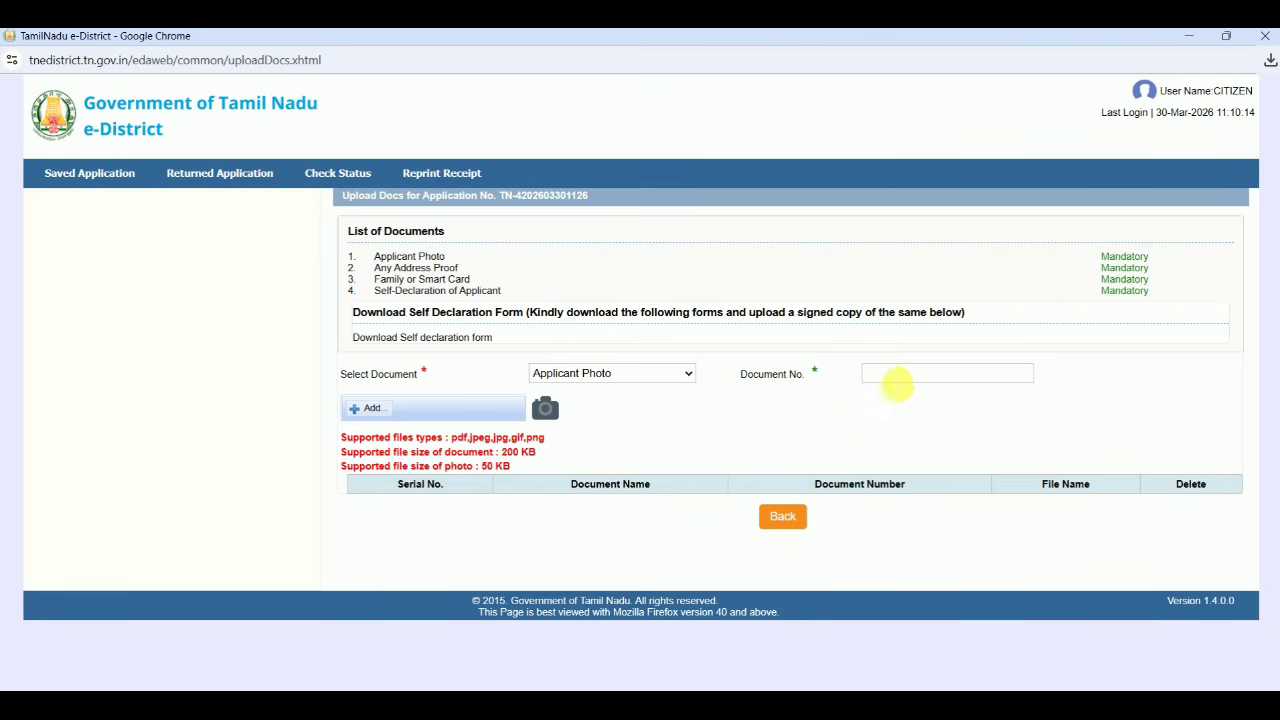
Enter PHOTO as the Applicant Photo document number
{"action": "left_click", "coordinate": [954, 379]}
{"action": "type", "text": "1"}
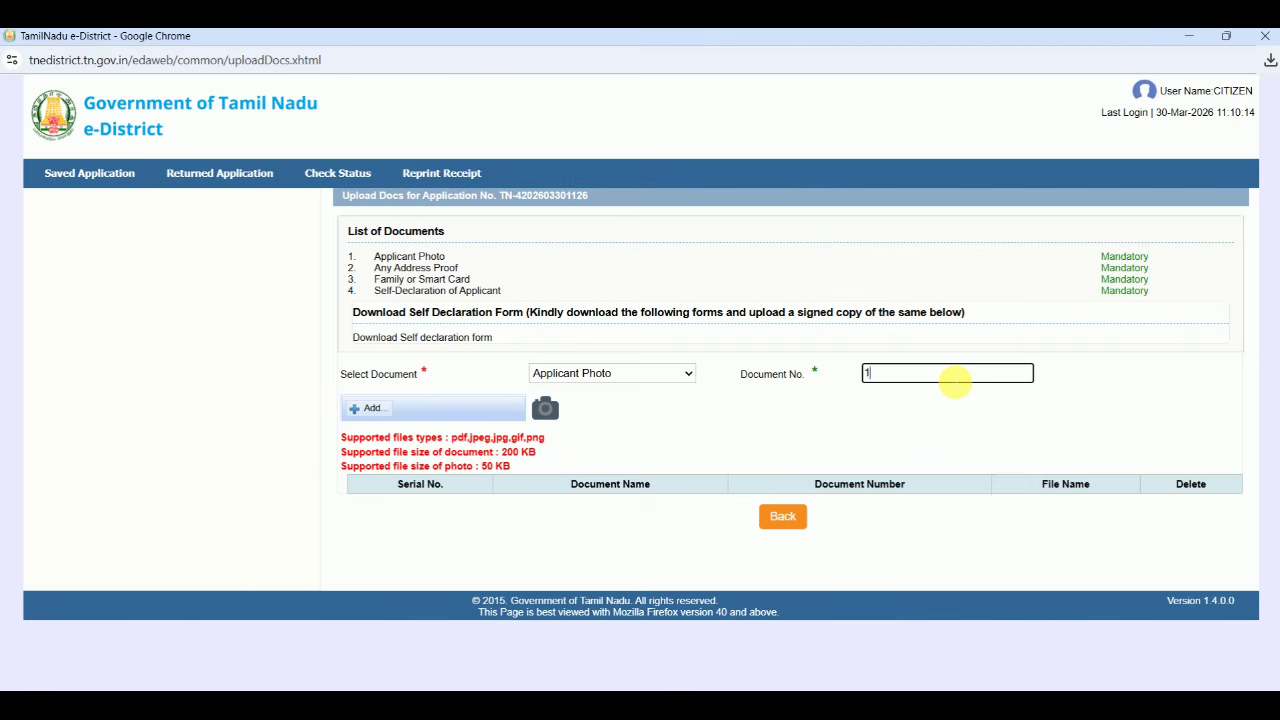
{"action": "key", "text": "BackSpace"}
{"action": "type", "text": "PHOR"}
{"action": "key", "text": "BackSpace"}
{"action": "type", "text": "TO"}
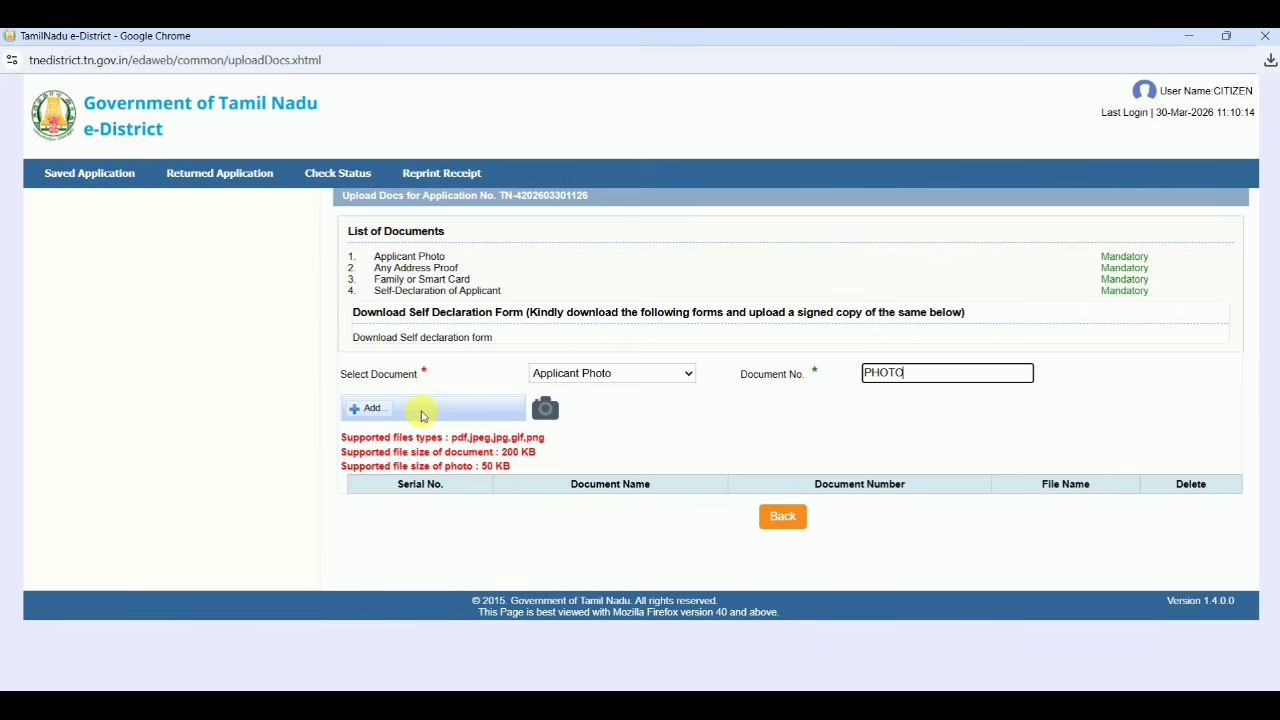
{"action": "left_click", "coordinate": [575, 376]}
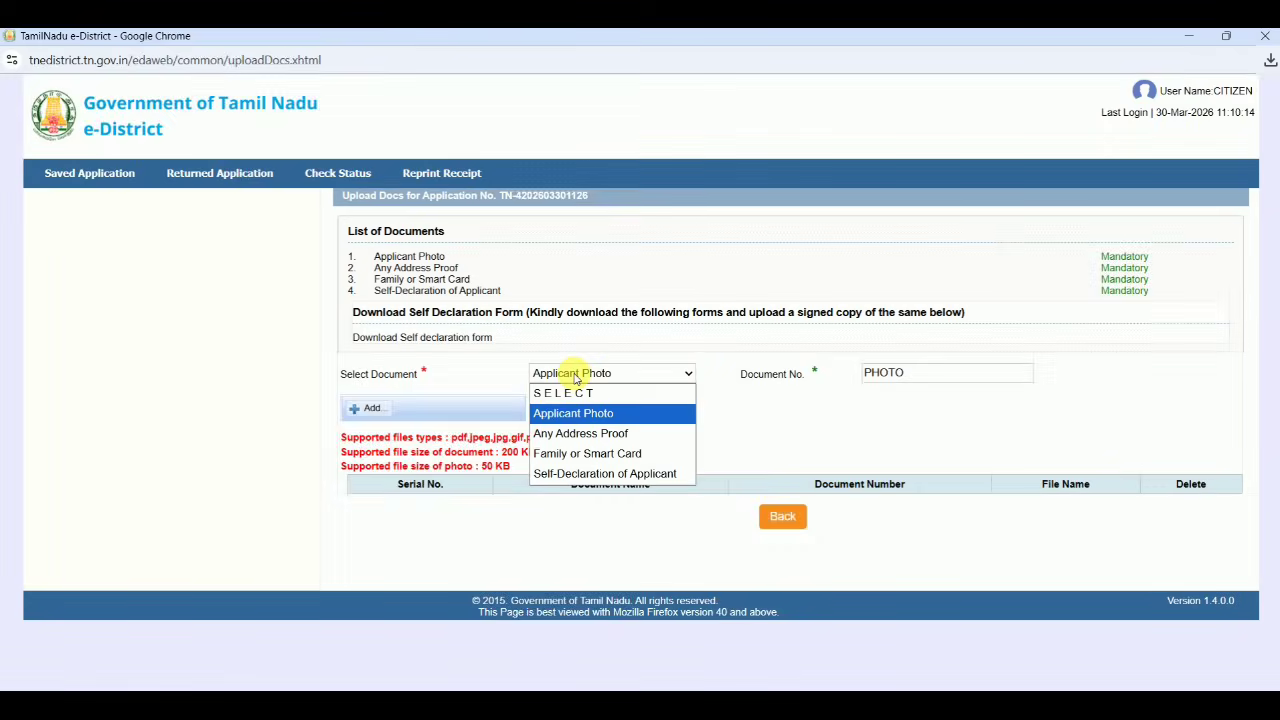
Choose Any Address Proof and enter AADHAR as its document number
{"action": "left_click", "coordinate": [577, 433]}
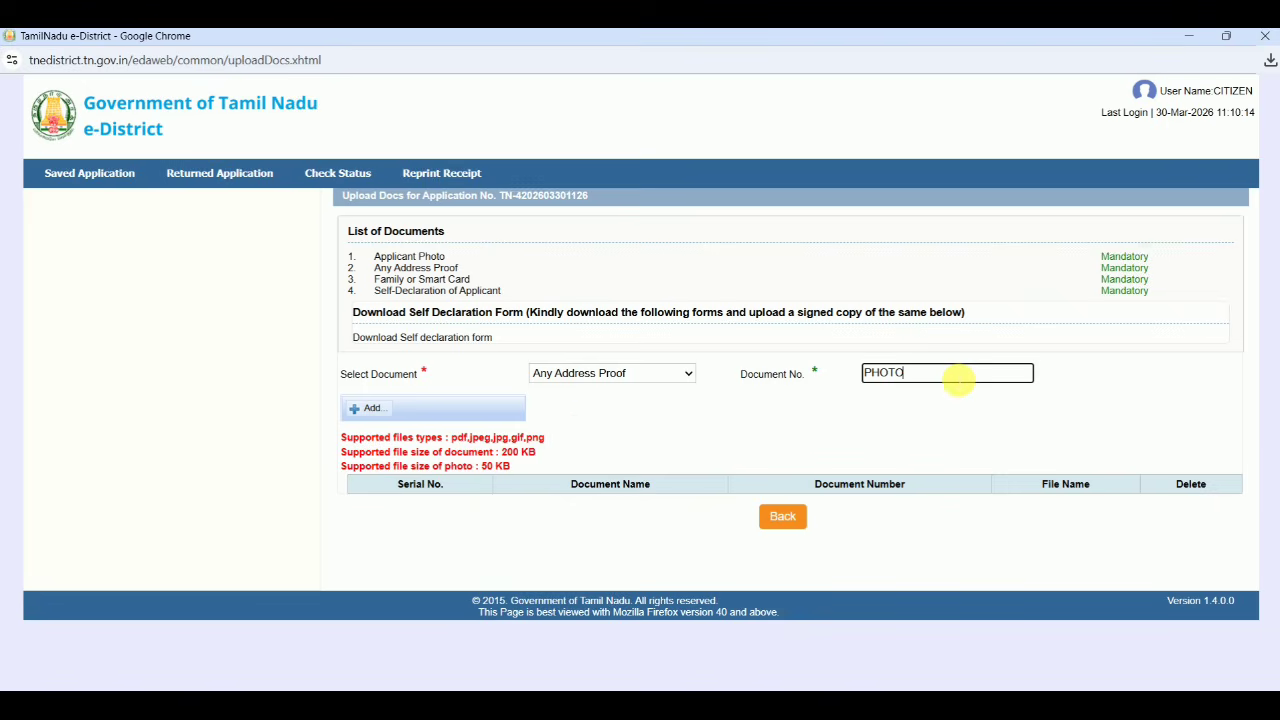
{"action": "double_click", "coordinate": [958, 379]}
{"action": "type", "text": "AADHAR"}
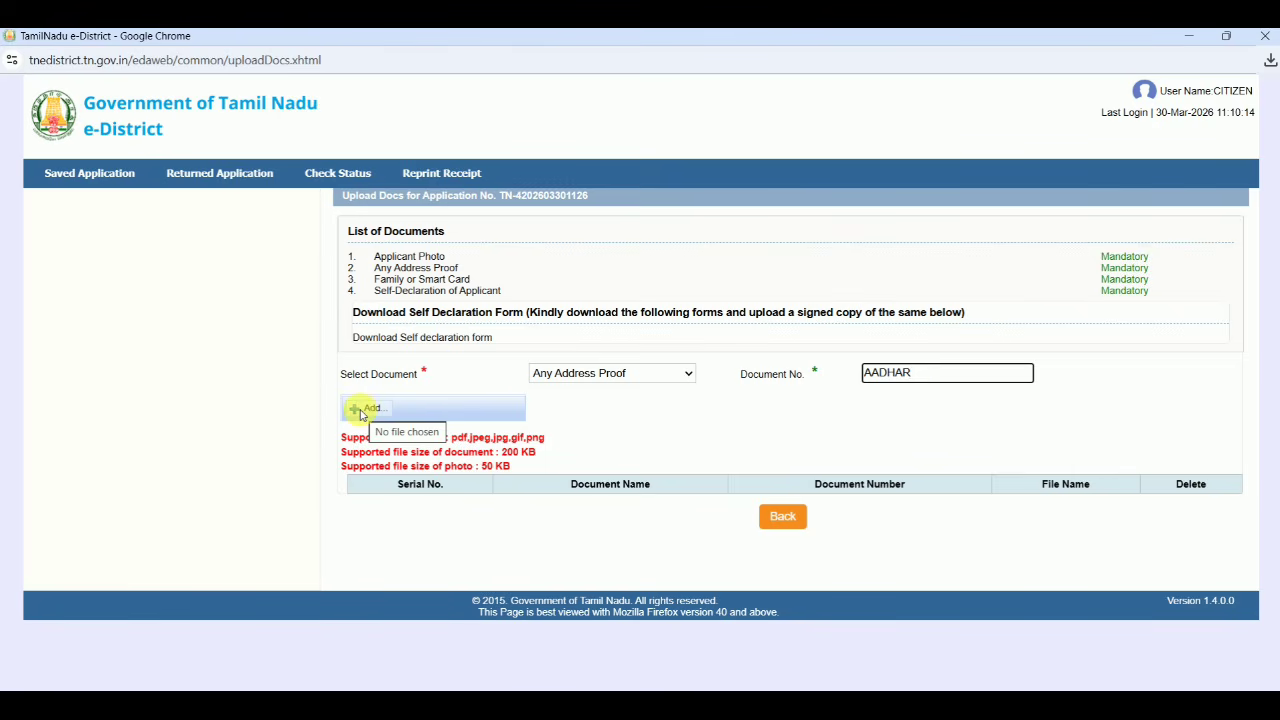
Choose Family or Smart Card and replace the document number with RATION
{"action": "left_click", "coordinate": [652, 370]}
{"action": "left_click", "coordinate": [587, 453]}
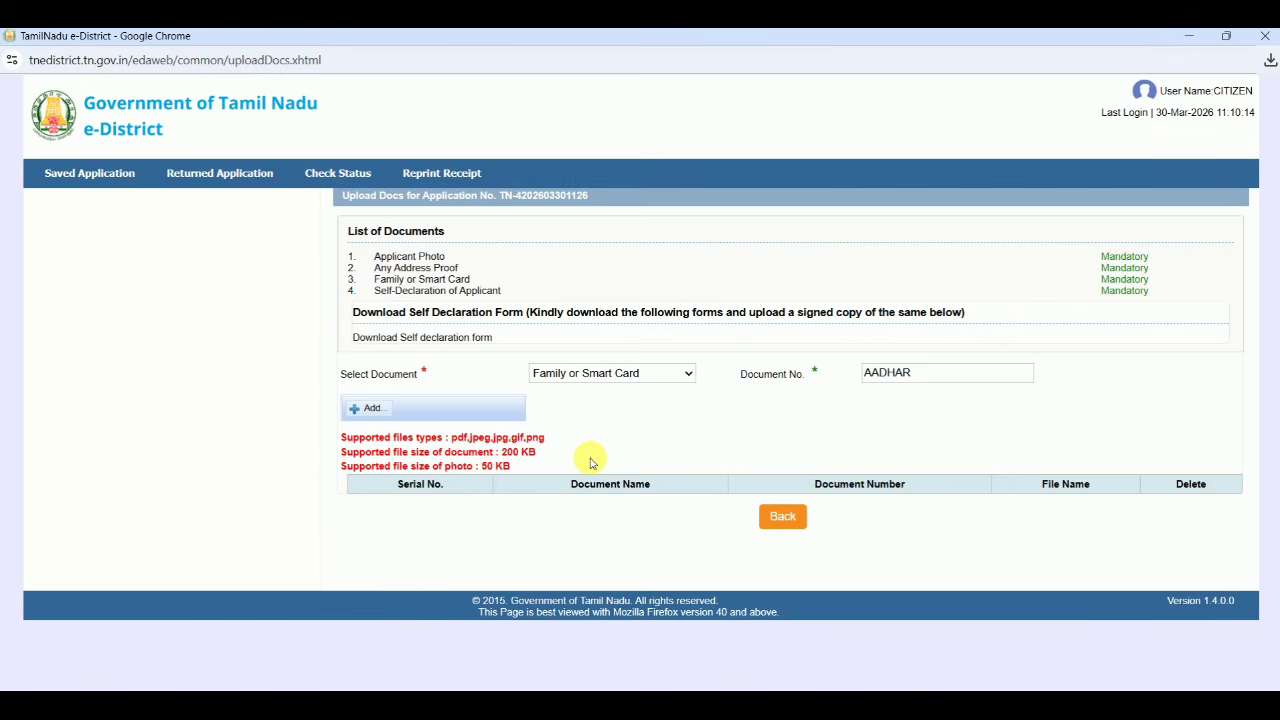
{"action": "left_click", "coordinate": [954, 380]}
{"action": "key", "text": "ctrl+a"}
{"action": "type", "text": "RA"}
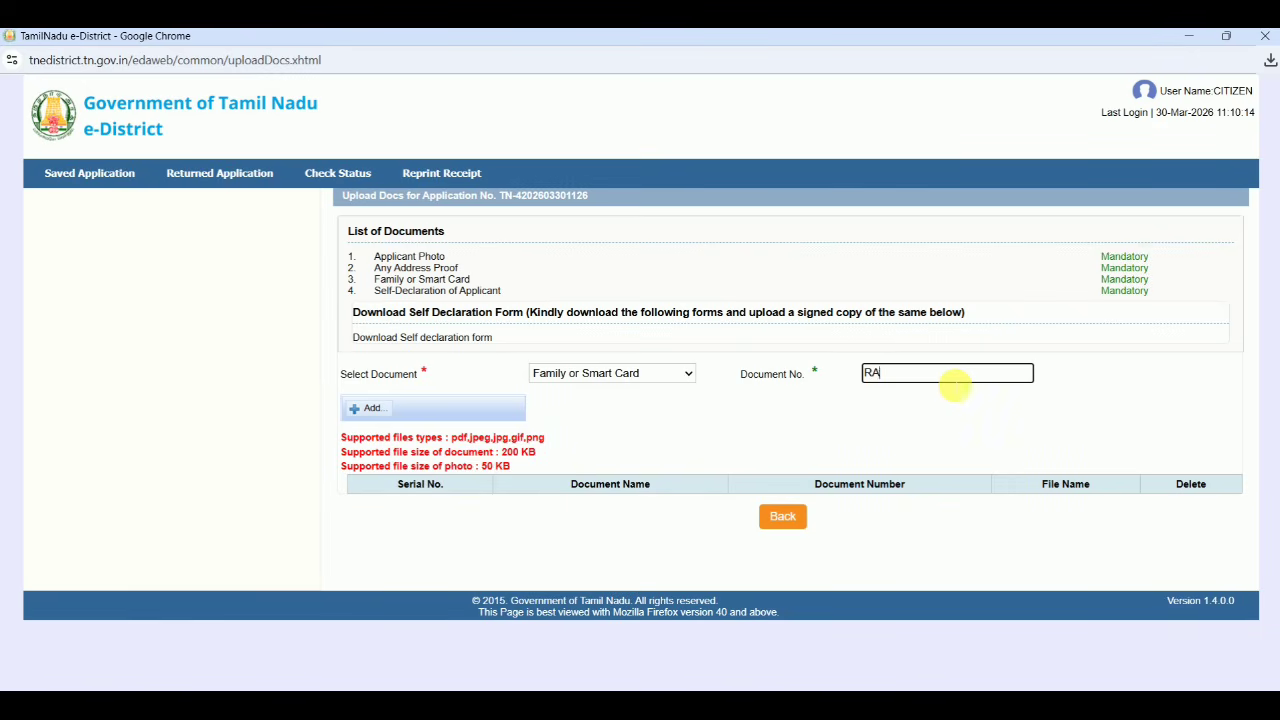
{"action": "type", "text": "TION"}
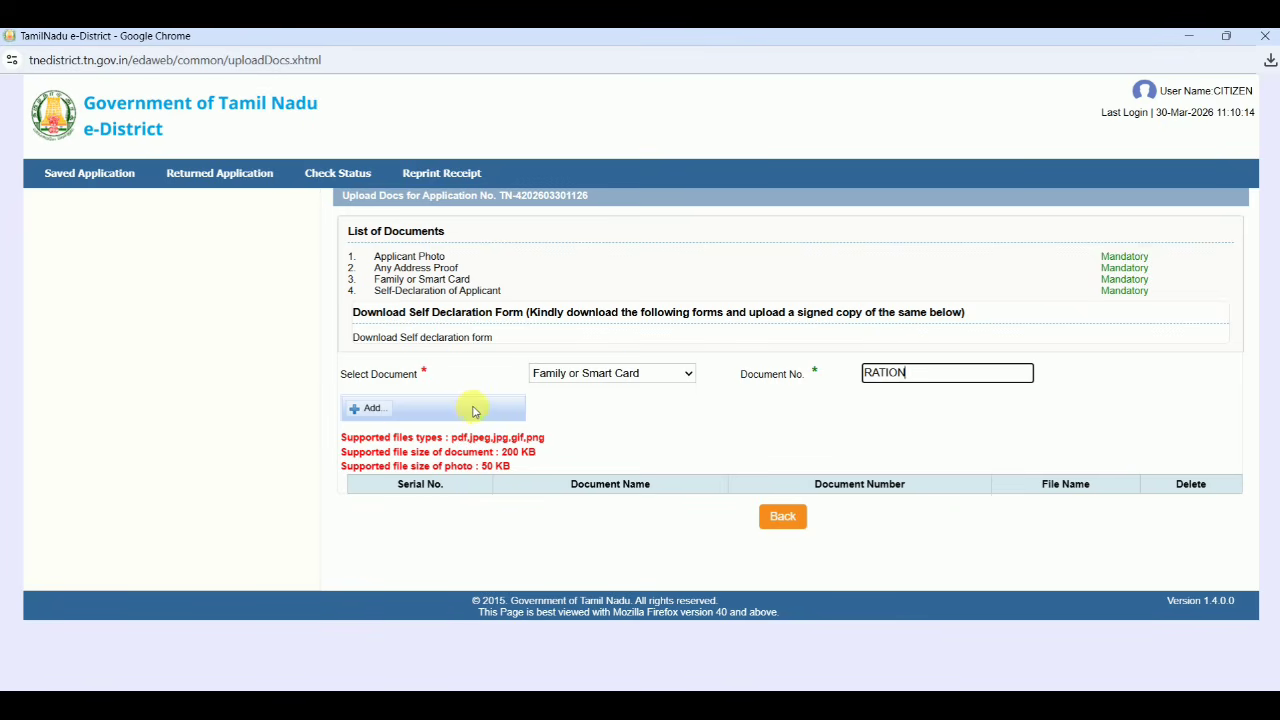
{"action": "left_click", "coordinate": [599, 363]}
{"action": "left_click", "coordinate": [569, 376]}
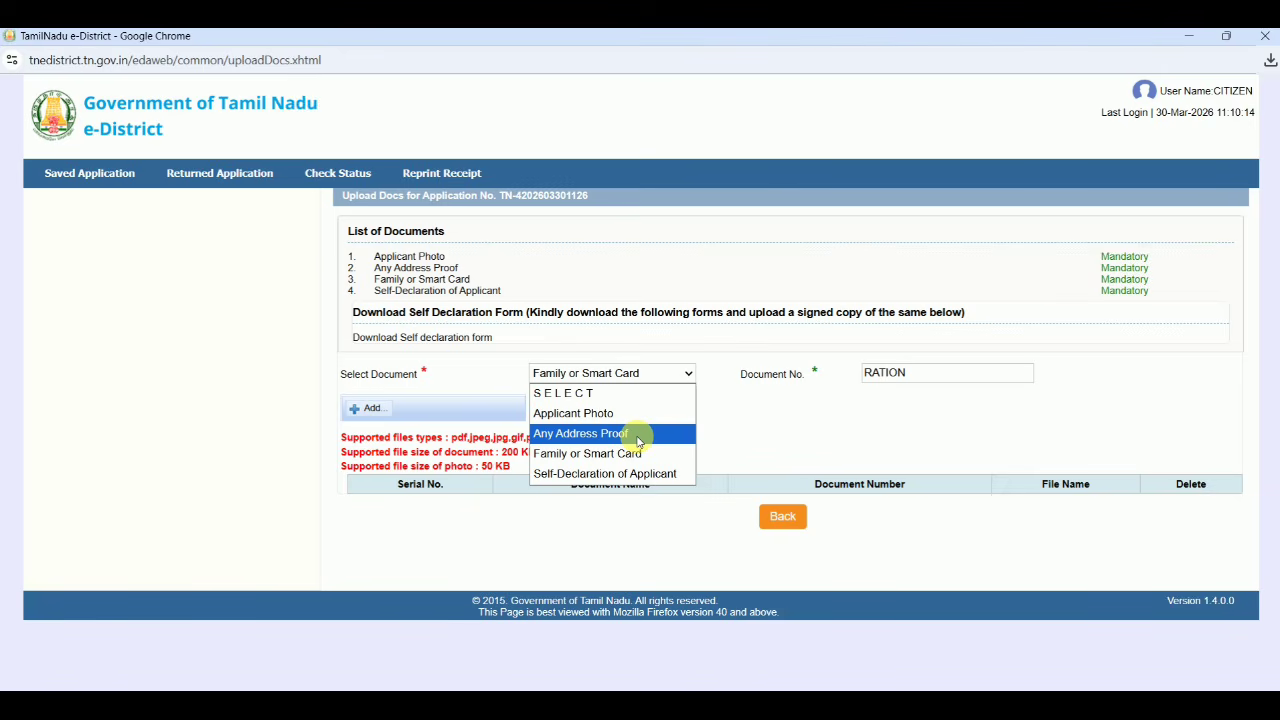
Choose Self-Declaration of Applicant, download the self declaration form, and open the PDF
{"action": "left_click", "coordinate": [590, 473]}
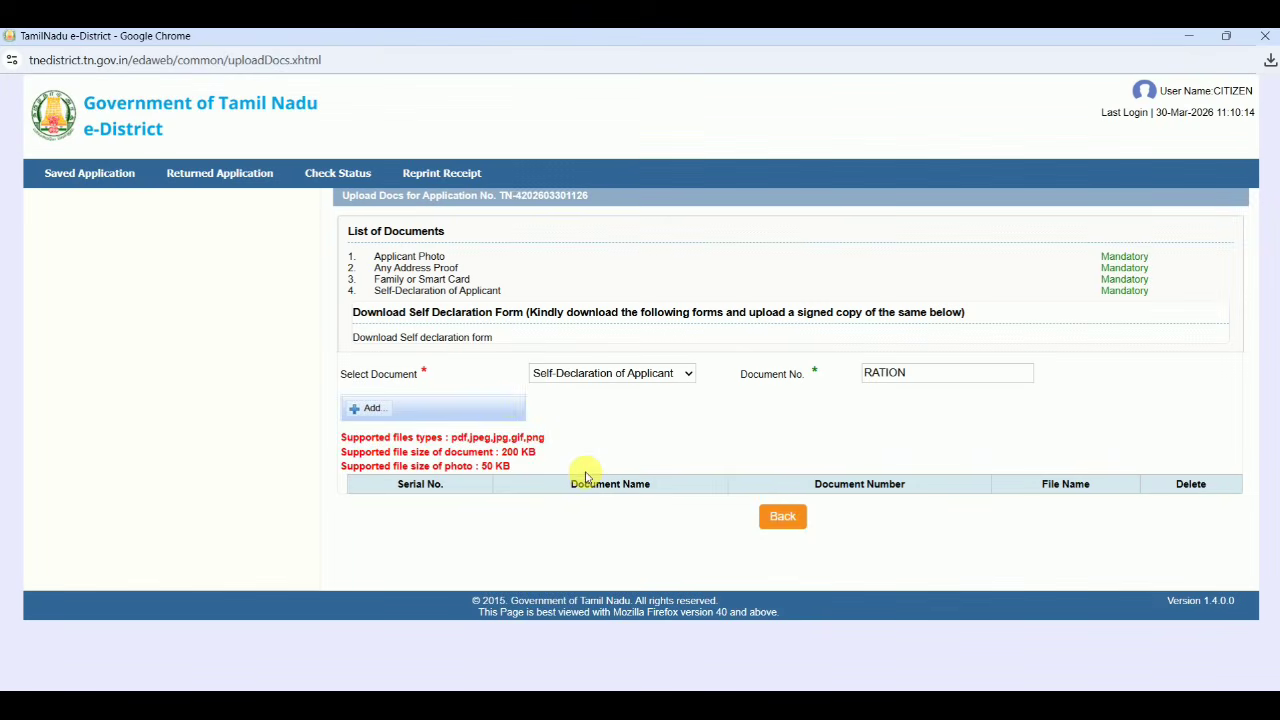
{"action": "left_click", "coordinate": [388, 342]}
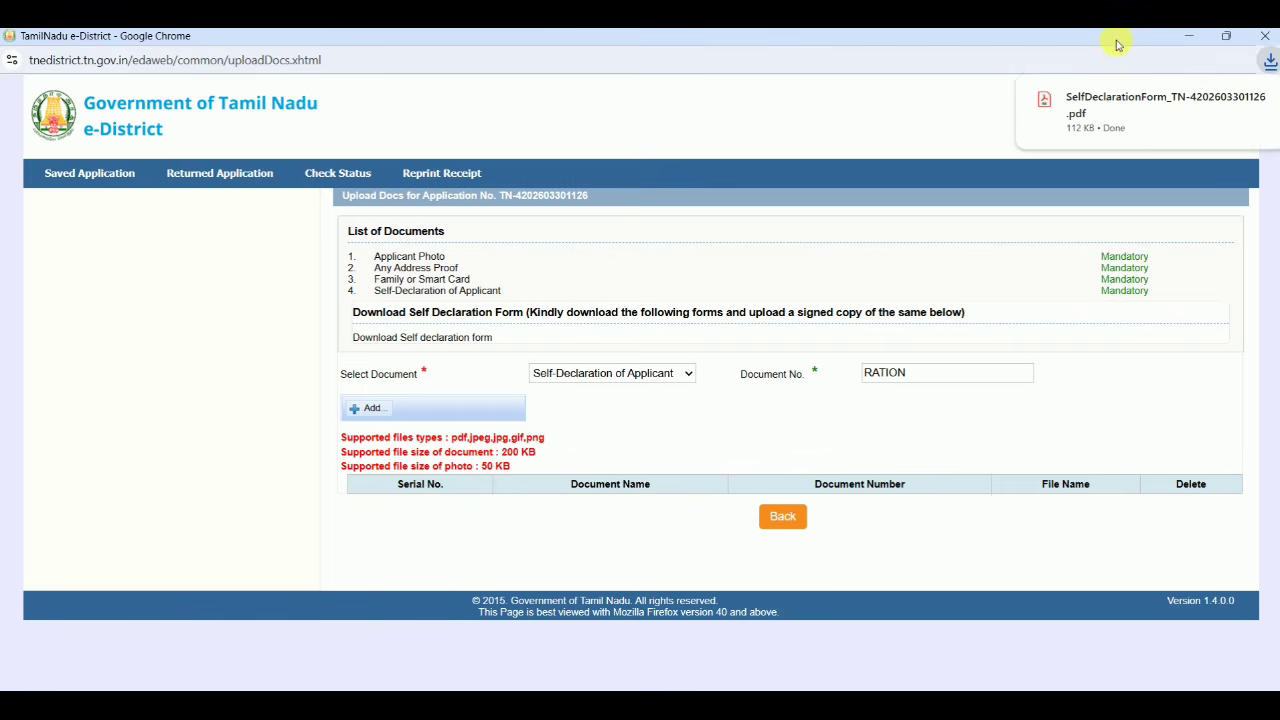
{"action": "left_click", "coordinate": [1134, 102]}
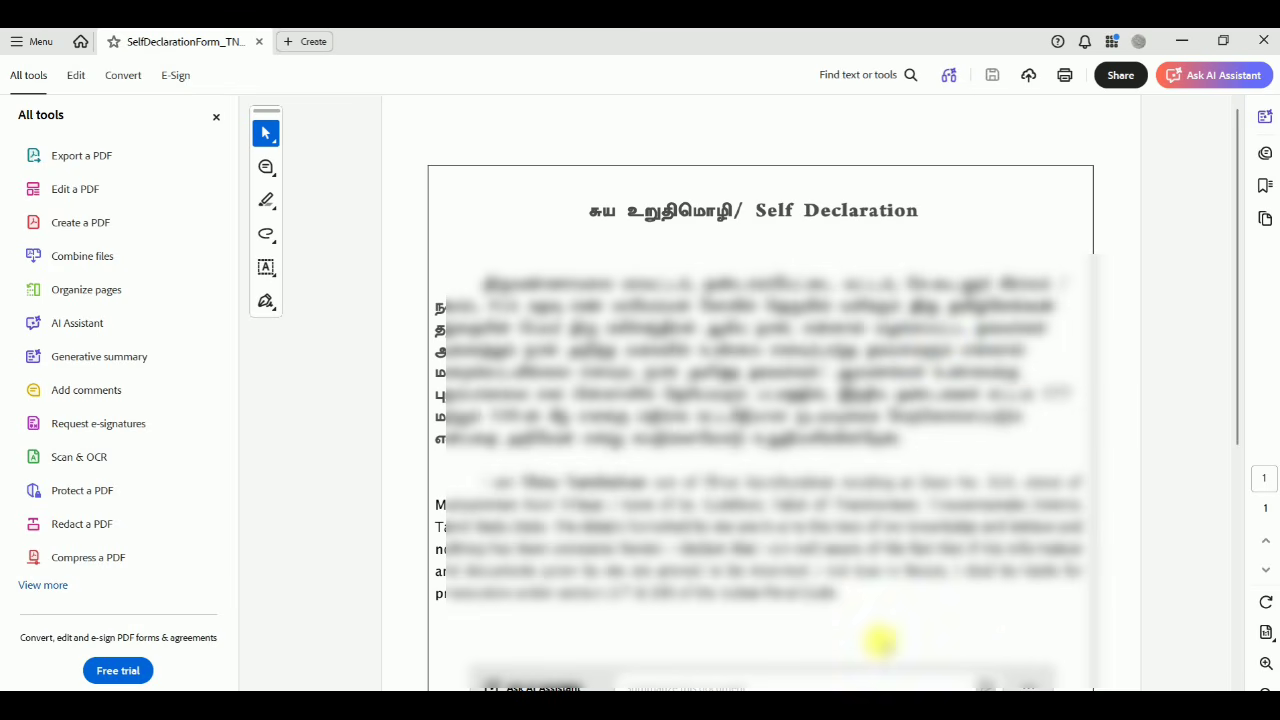
Review the Self Declaration PDF, then return to the e-District Upload Docs page in Chrome
{"action": "mouse_move", "coordinate": [868, 704]}
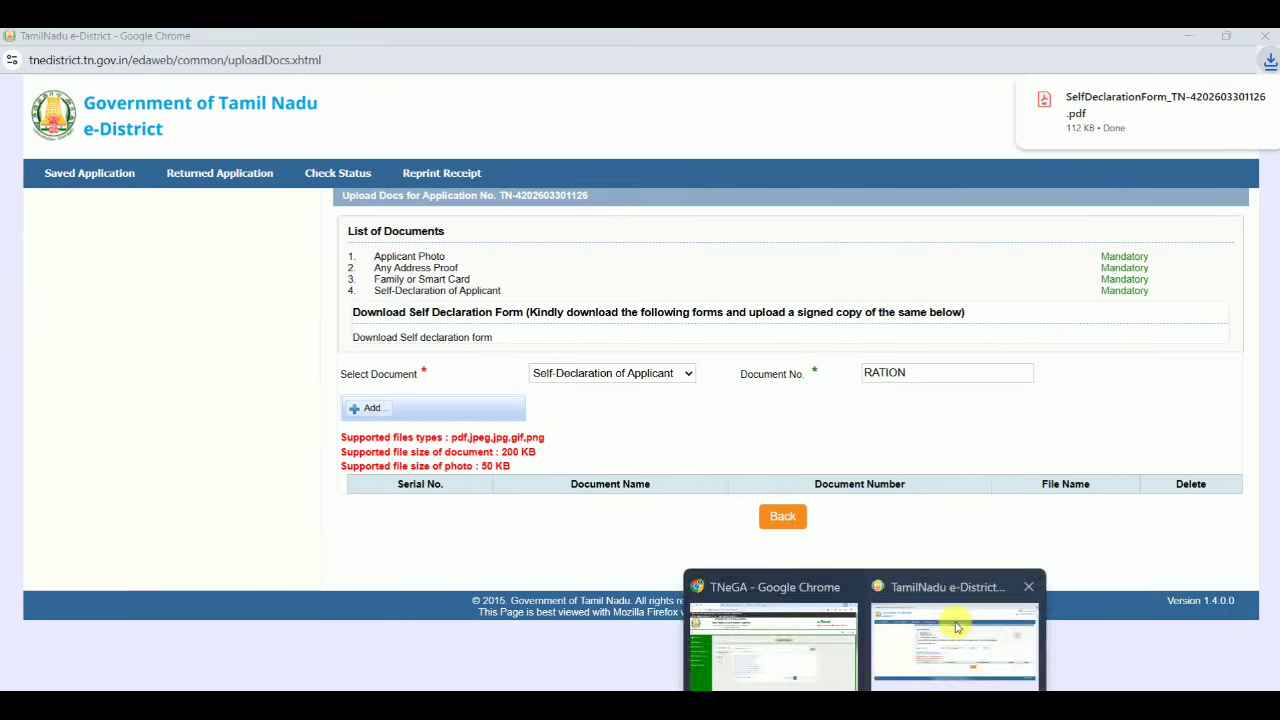
{"action": "left_click", "coordinate": [955, 630]}
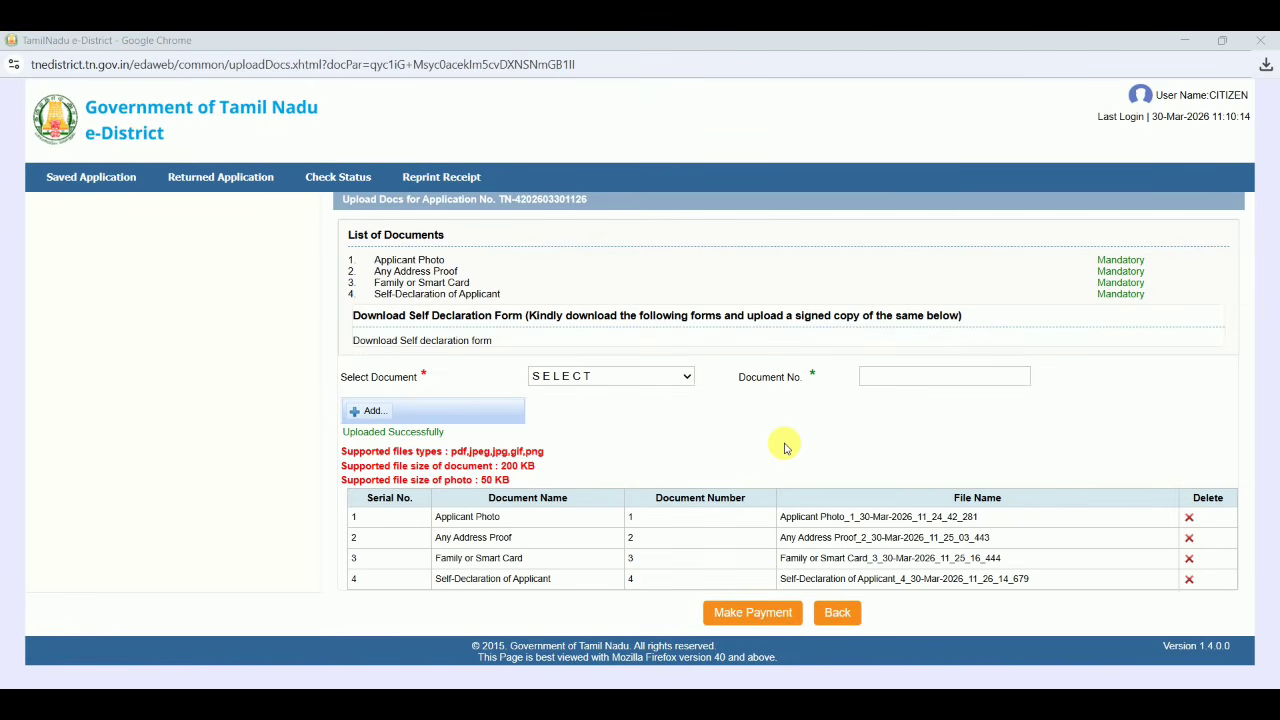
Proceed to payment from below the uploaded documents table
{"action": "left_click", "coordinate": [753, 608]}
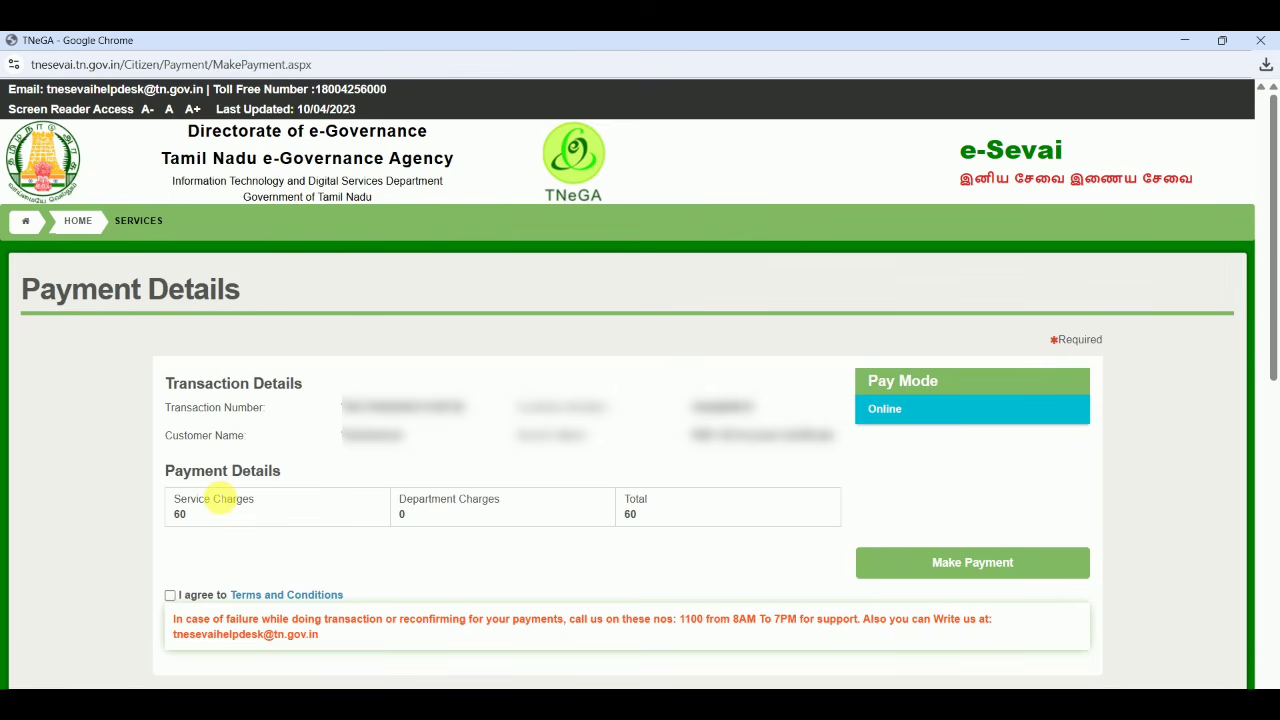
Accept the terms and conditions and start the online payment of ₹60
{"action": "left_click", "coordinate": [170, 595]}
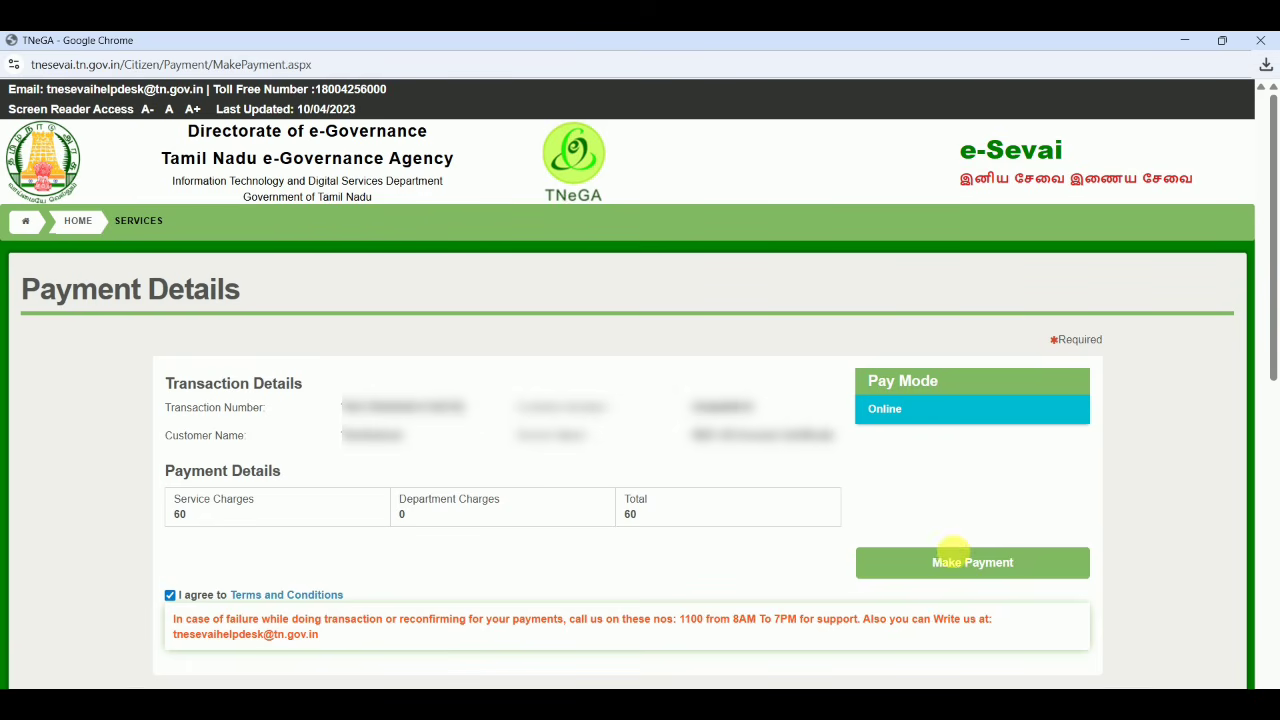
{"action": "left_click", "coordinate": [957, 568]}
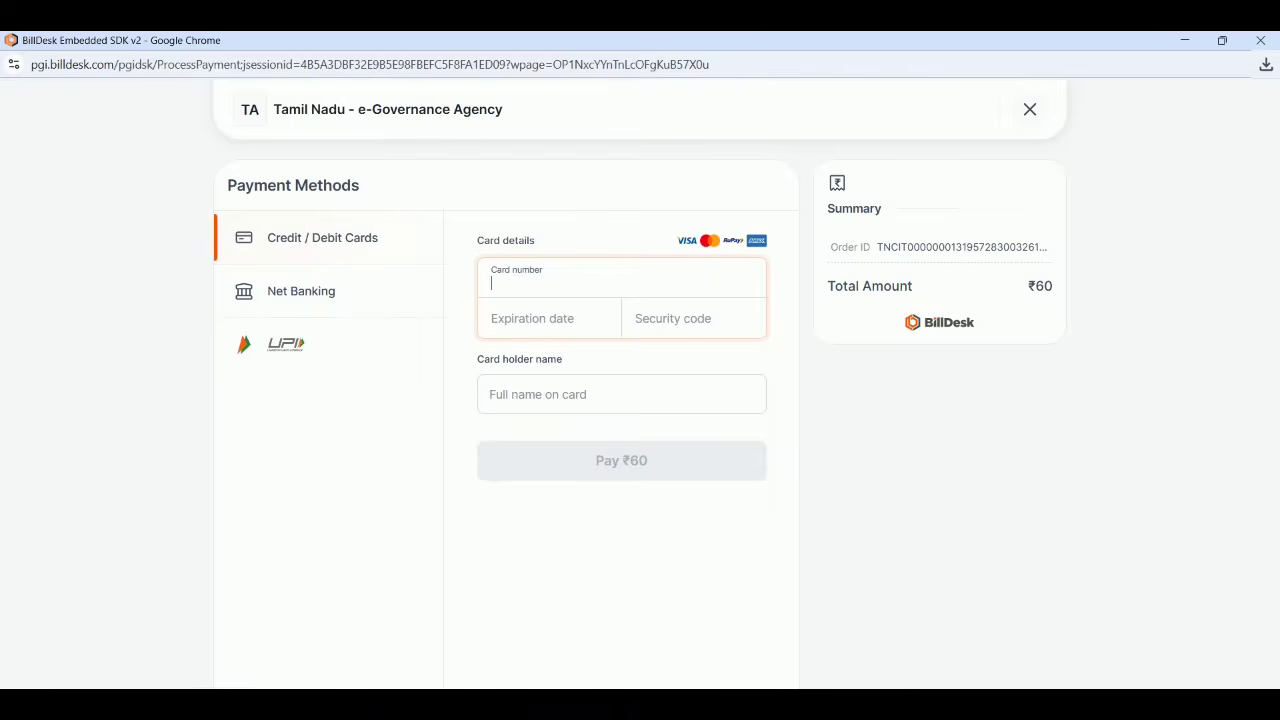
Return to the TNeGA window, review receipt.pdf, then display the signed Income Certificate (Signed.pdf)
{"action": "mouse_move", "coordinate": [880, 705]}
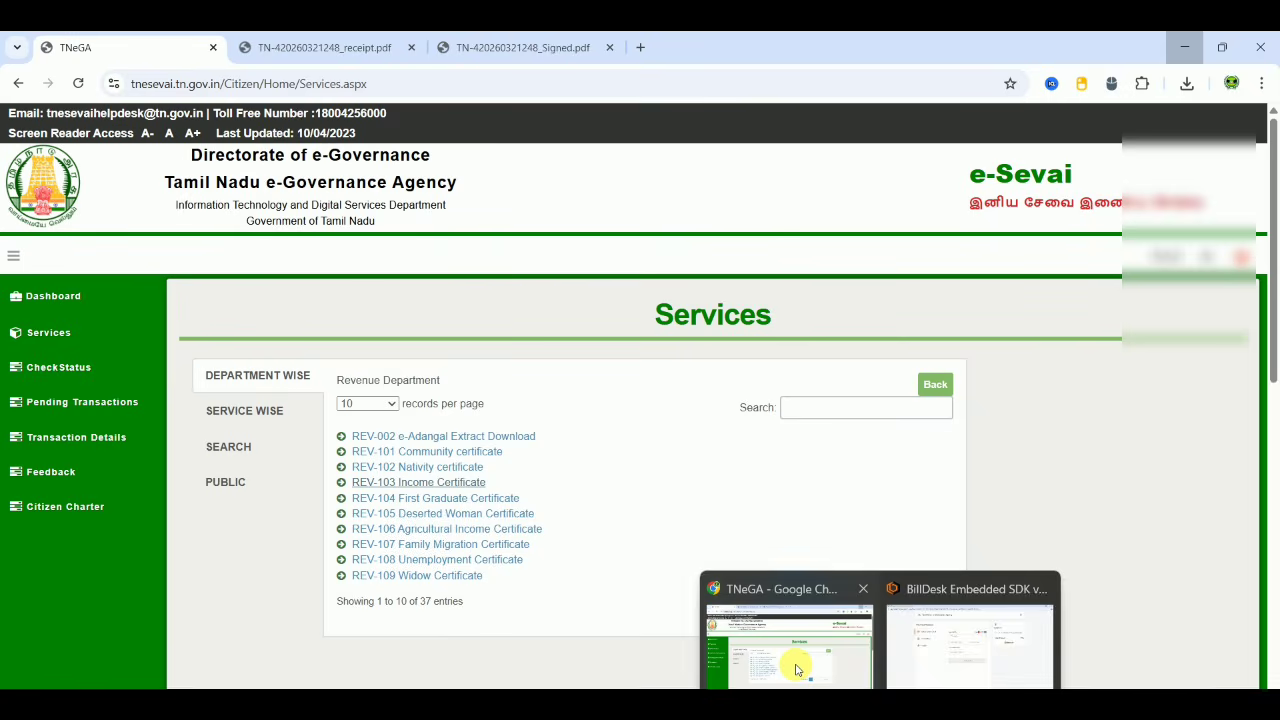
{"action": "left_click", "coordinate": [805, 673]}
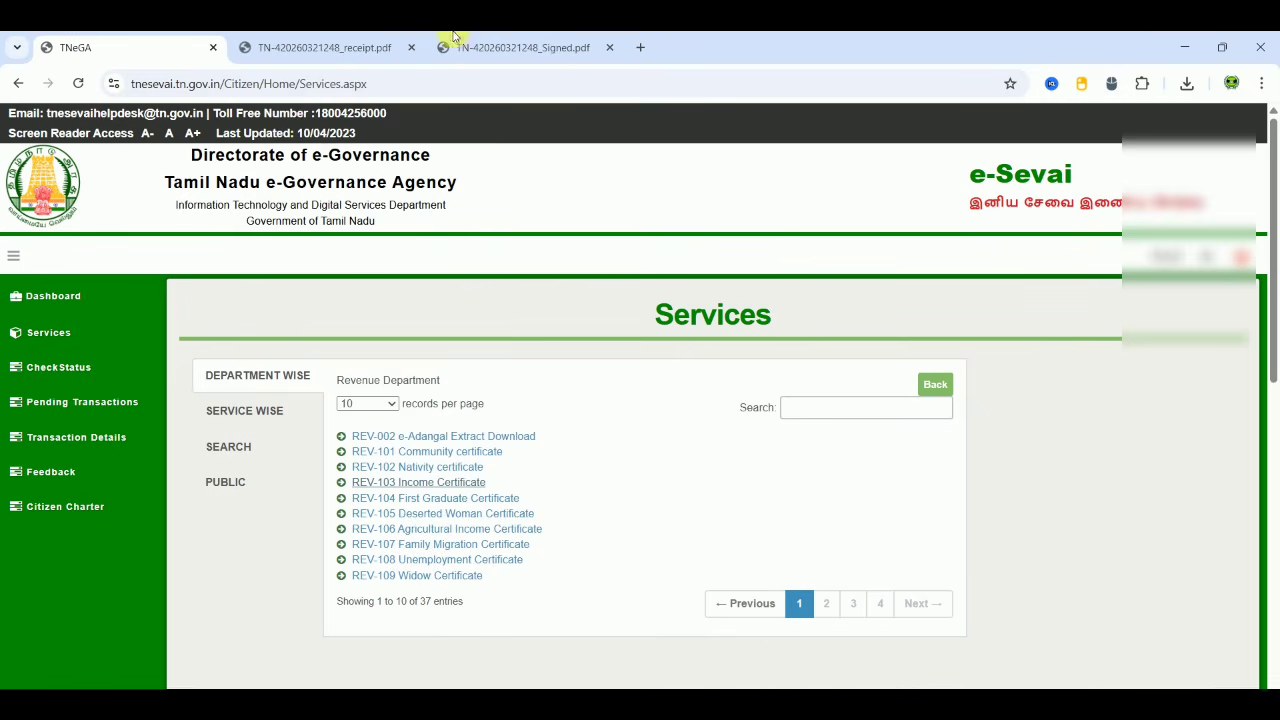
{"action": "left_click", "coordinate": [380, 45]}
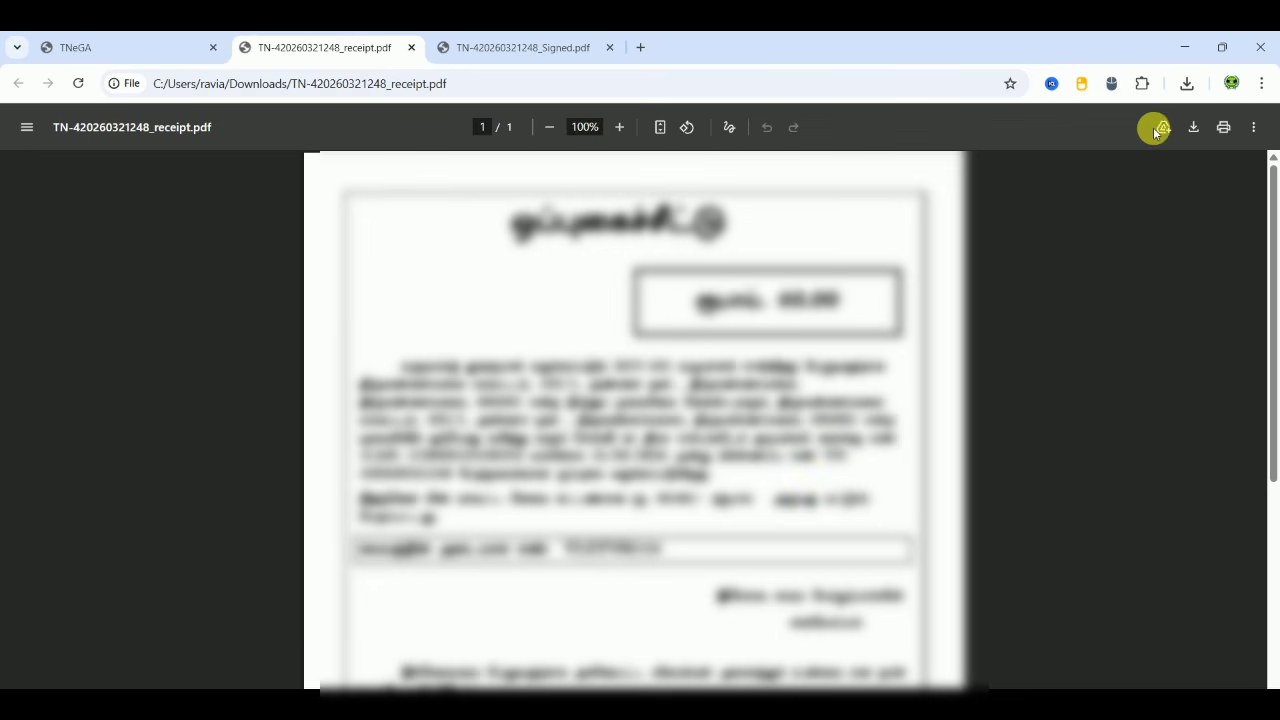
{"action": "left_click", "coordinate": [540, 40]}
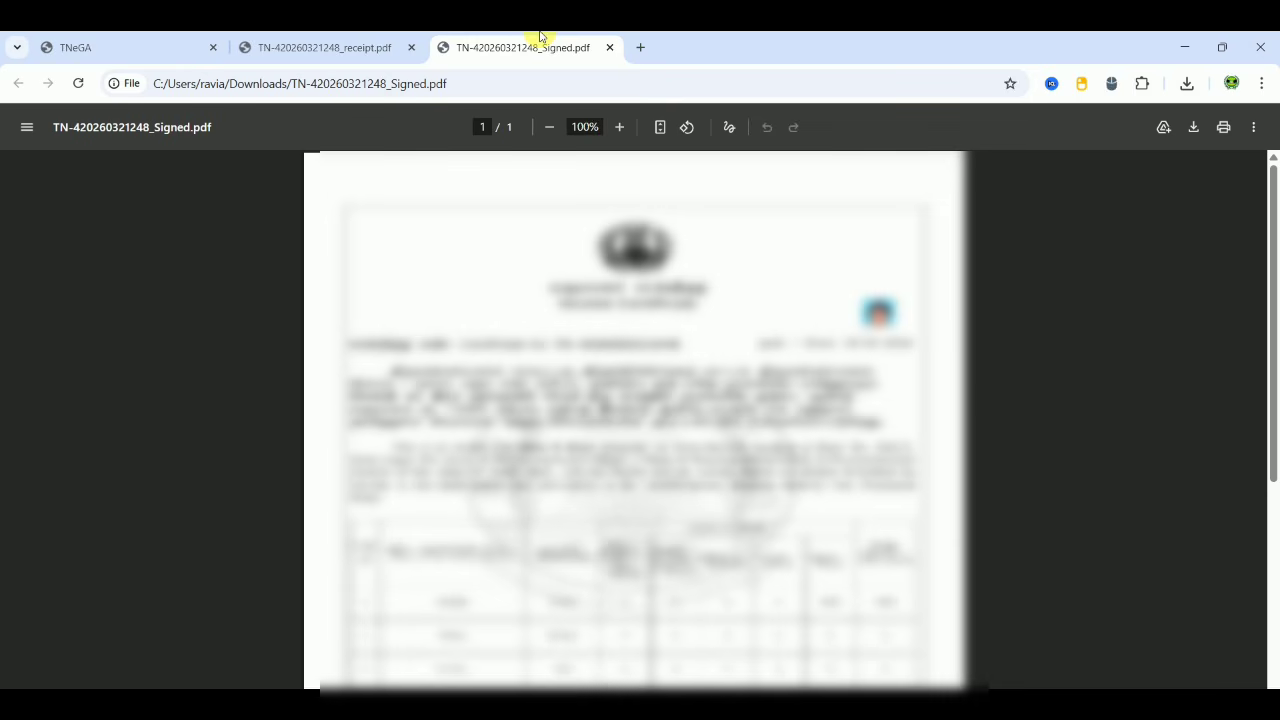